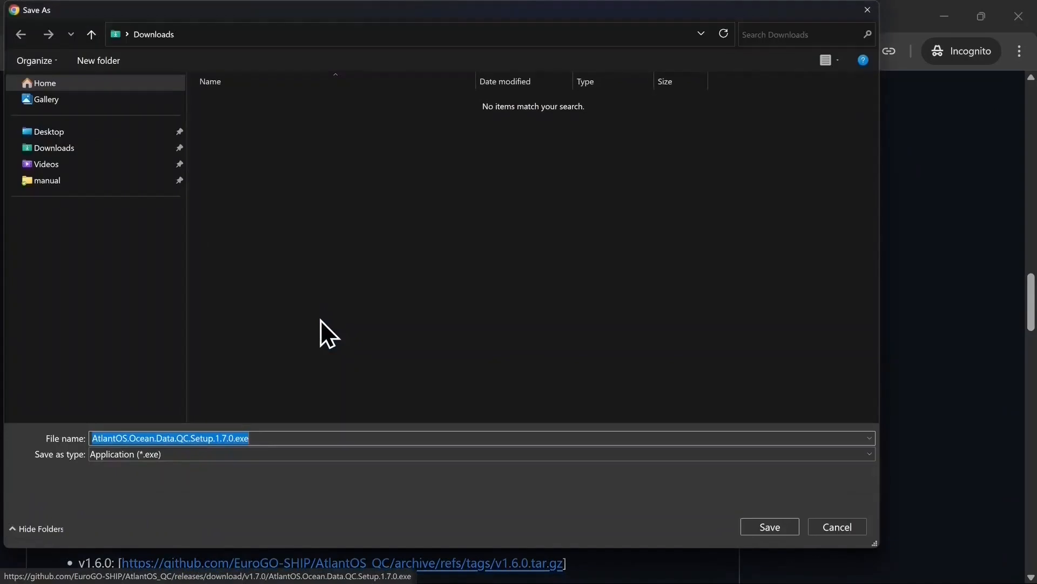
# Save the AtlantOS.Ocean.Data.QC.Setup.1.7.0.exe installer in Downloads and run it despite the SmartScreen warning
pyautogui.click(757, 526)
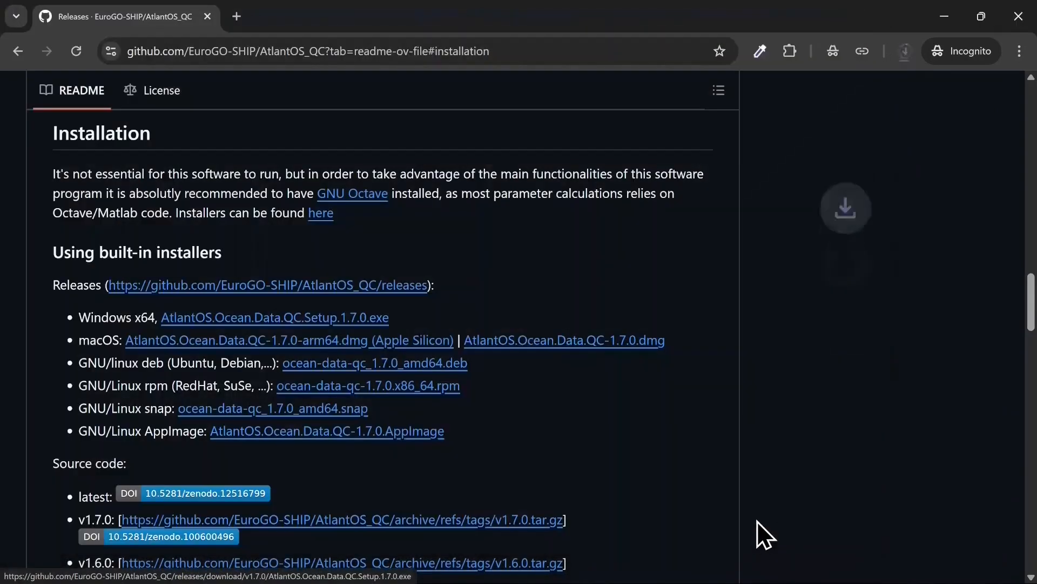
pyautogui.moveTo(1027, 301); pyautogui.dragTo(1032, 389)
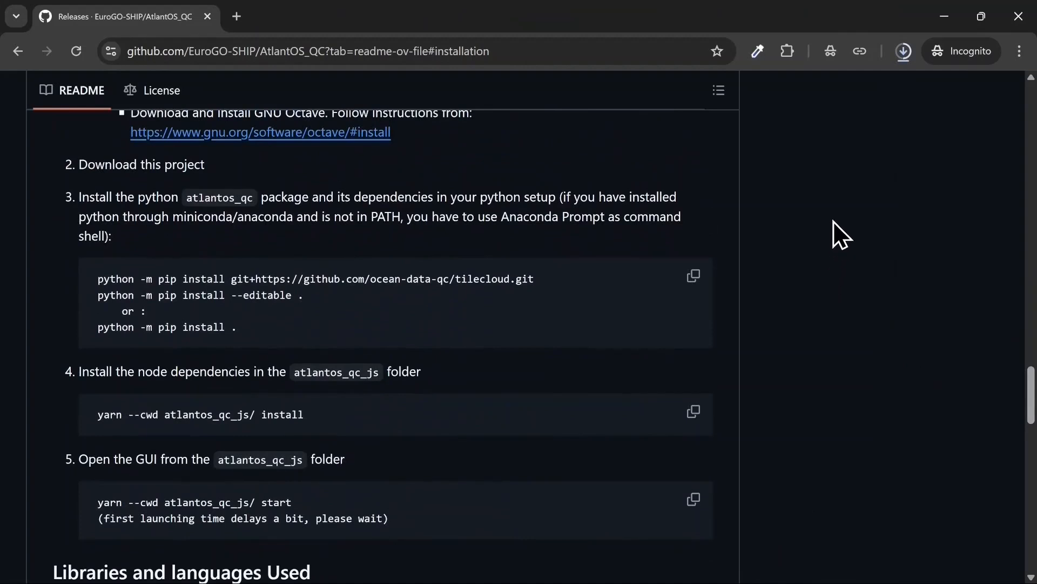
pyautogui.click(904, 53)
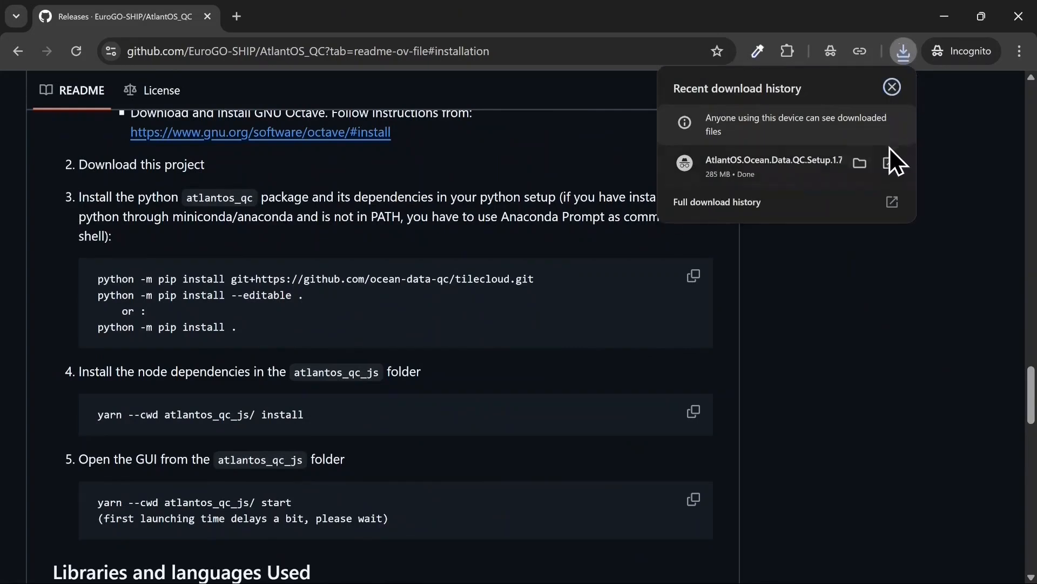
pyautogui.click(889, 164)
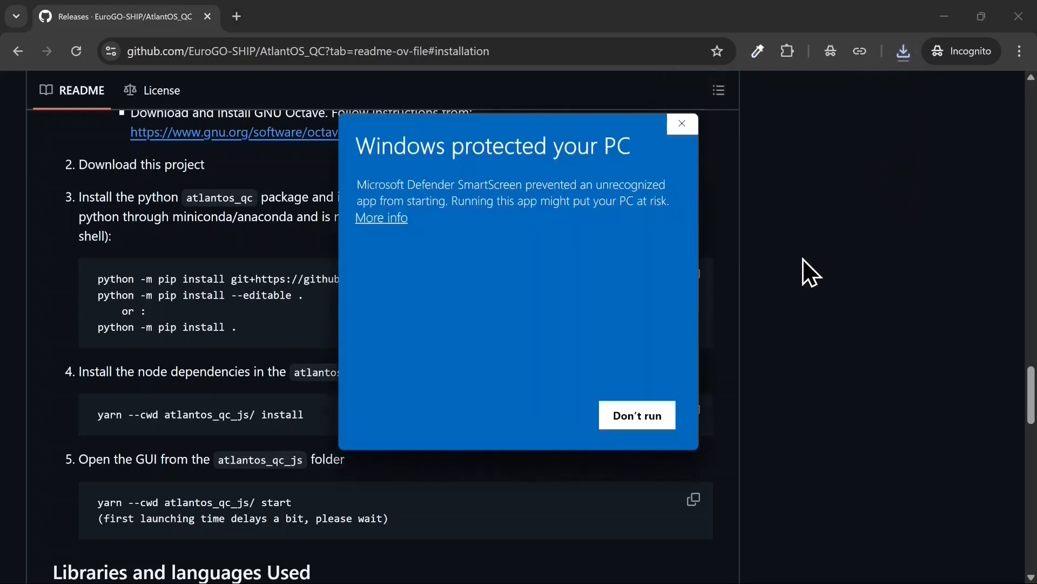
pyautogui.click(389, 222)
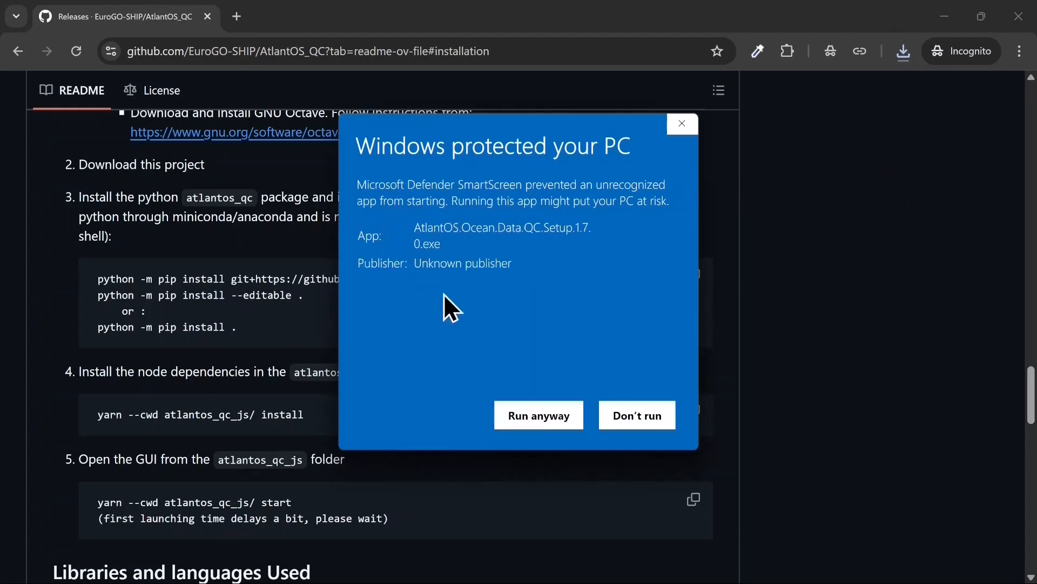
pyautogui.click(538, 419)
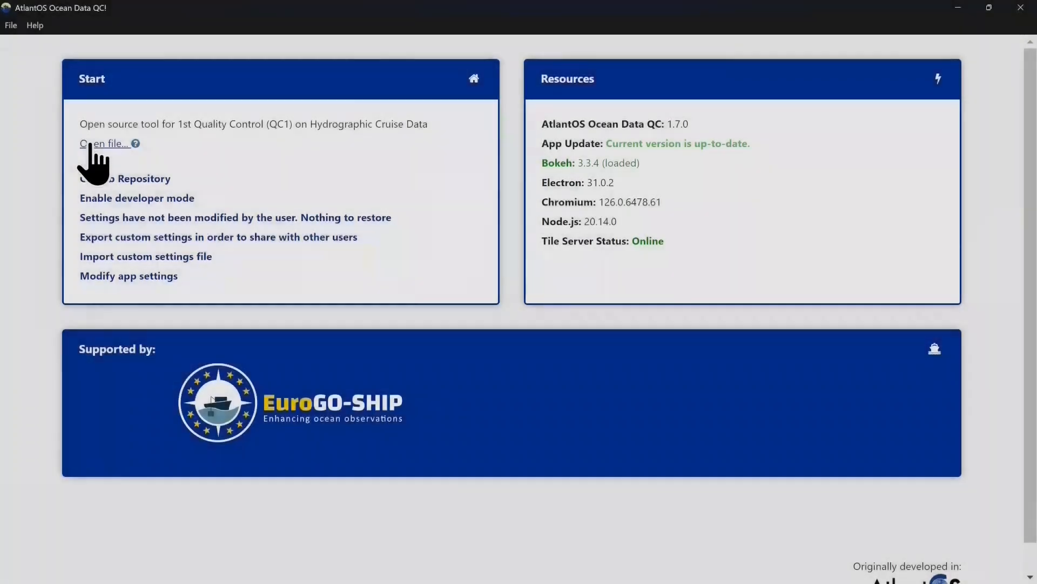
# Open the data file OVIDE18.csv from the Downloads folder in AtlantOS Ocean Data QC
pyautogui.click(89, 144)
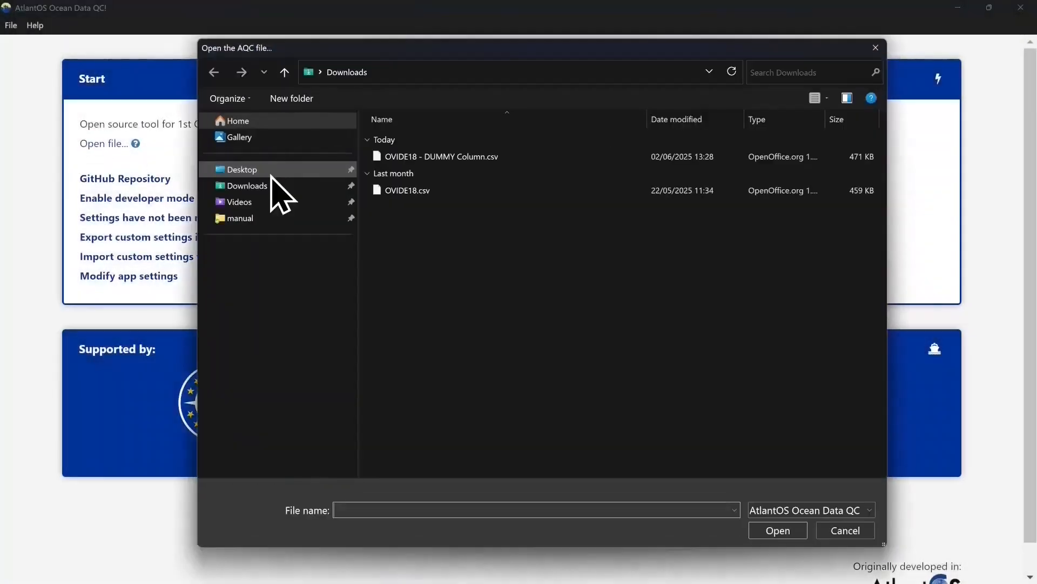
pyautogui.click(403, 190)
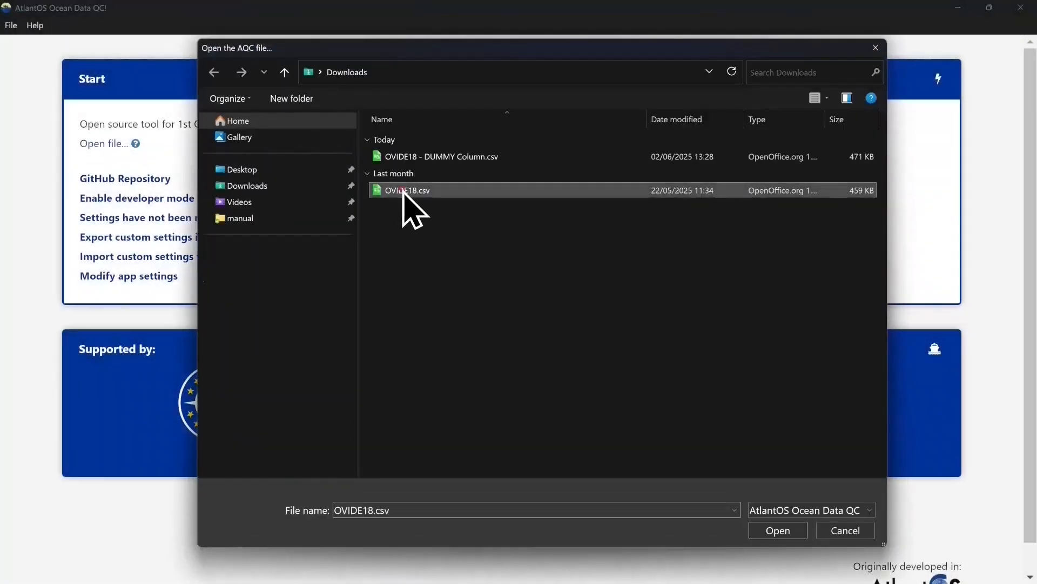
pyautogui.click(777, 530)
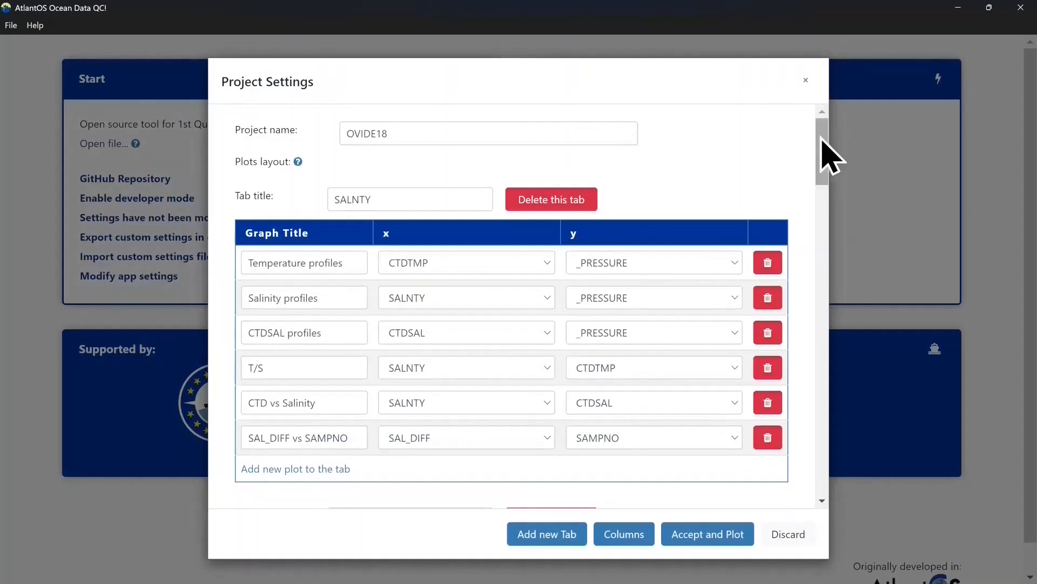
# Review the x variables offered for the pH profiles plot and delete the PH_TOT tab from the project's plot layout
pyautogui.moveTo(823, 136); pyautogui.dragTo(821, 483)
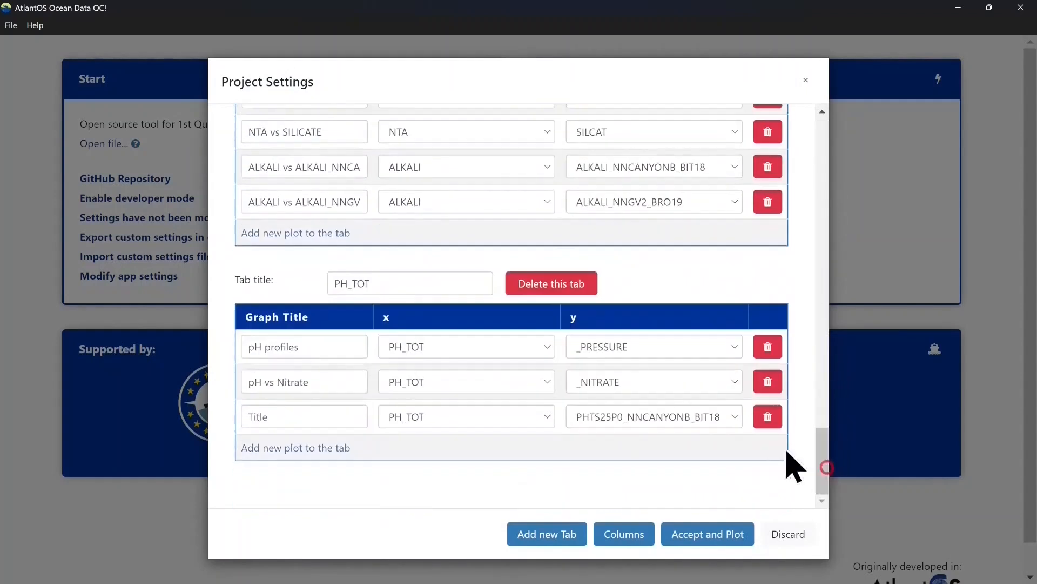
pyautogui.click(508, 346)
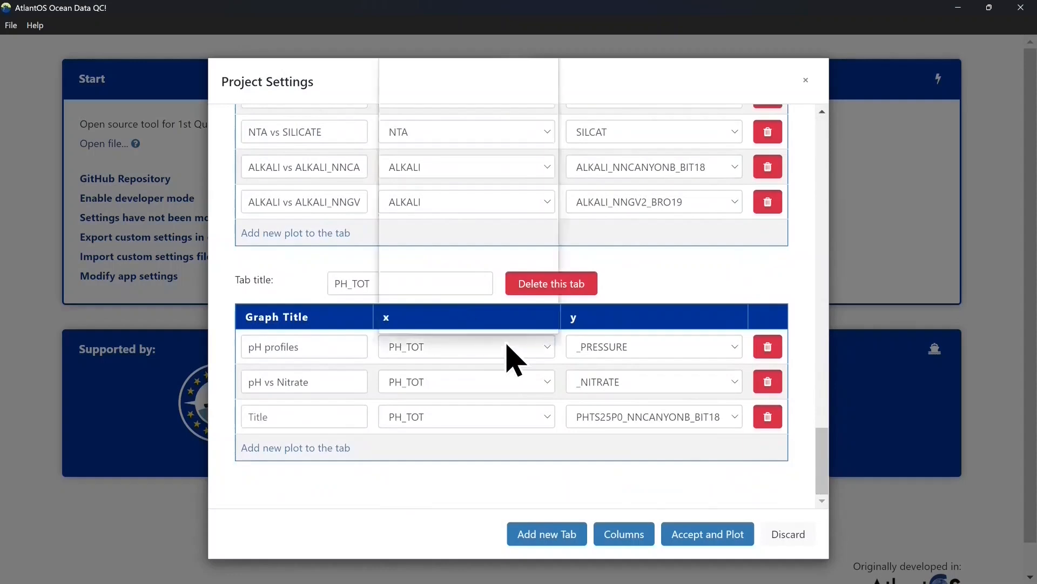
pyautogui.moveTo(551, 180); pyautogui.dragTo(568, 313)
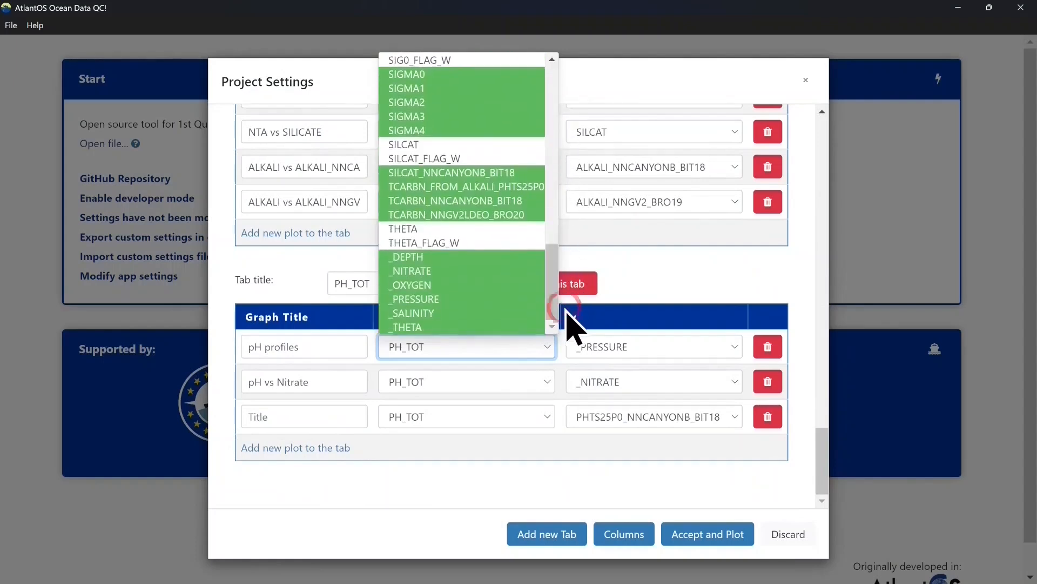
pyautogui.click(475, 486)
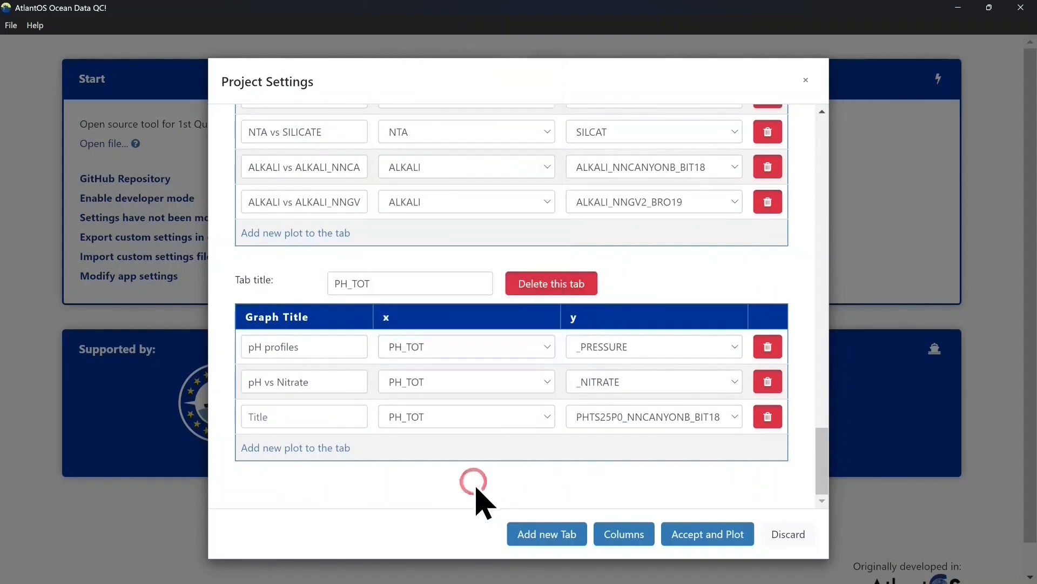
pyautogui.click(540, 285)
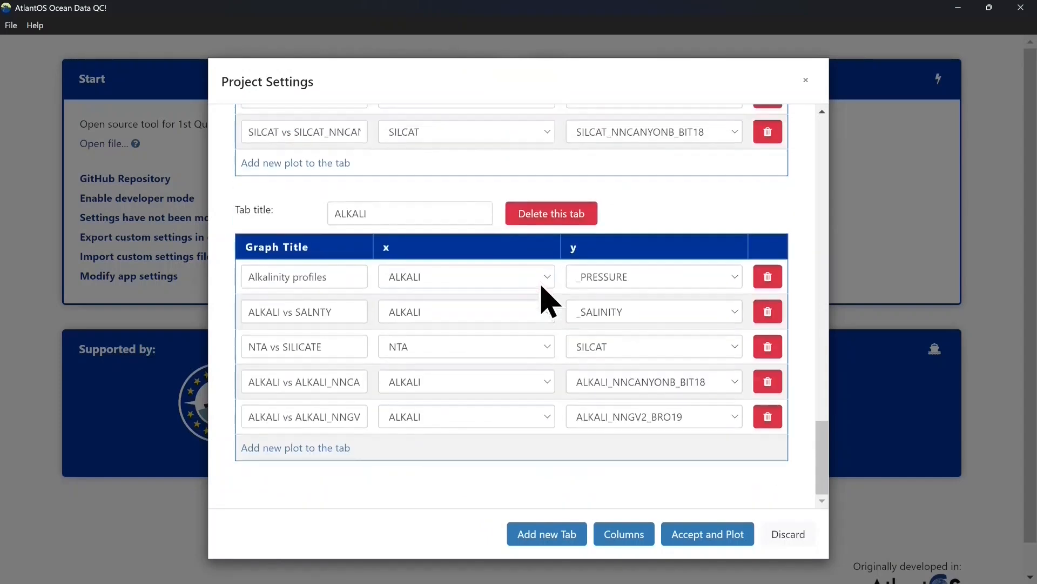
# Add a new tab titled PH_TOT to the project's plot layout
pyautogui.click(557, 533)
pyautogui.click(426, 381)
pyautogui.write('PH_')
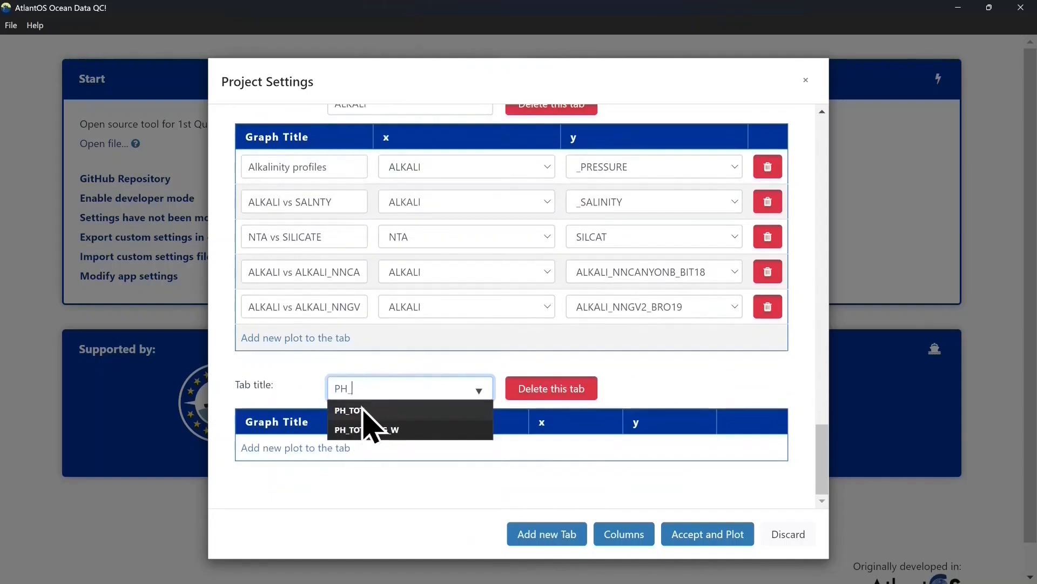
pyautogui.click(363, 411)
# Add a new plot to the PH_TOT tab and set its x variable to PH_TOT
pyautogui.click(323, 448)
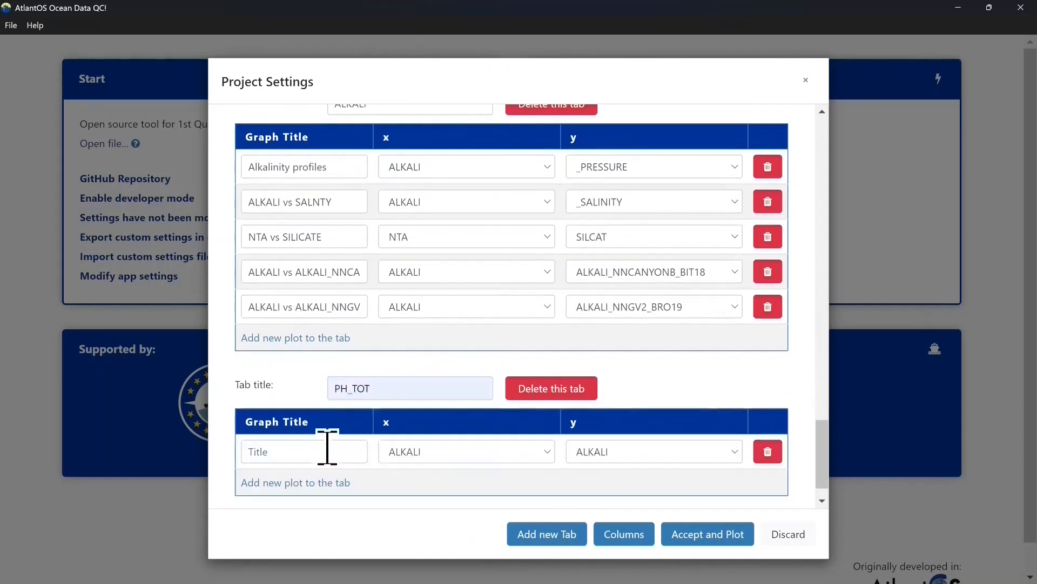
pyautogui.click(417, 458)
pyautogui.click(417, 459)
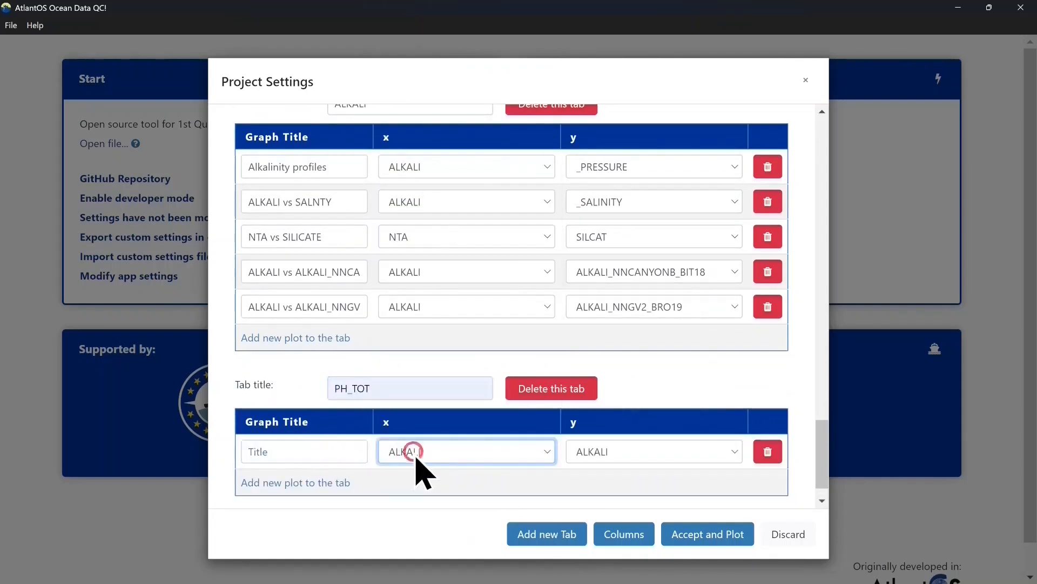
pyautogui.press('p')
pyautogui.click(419, 464)
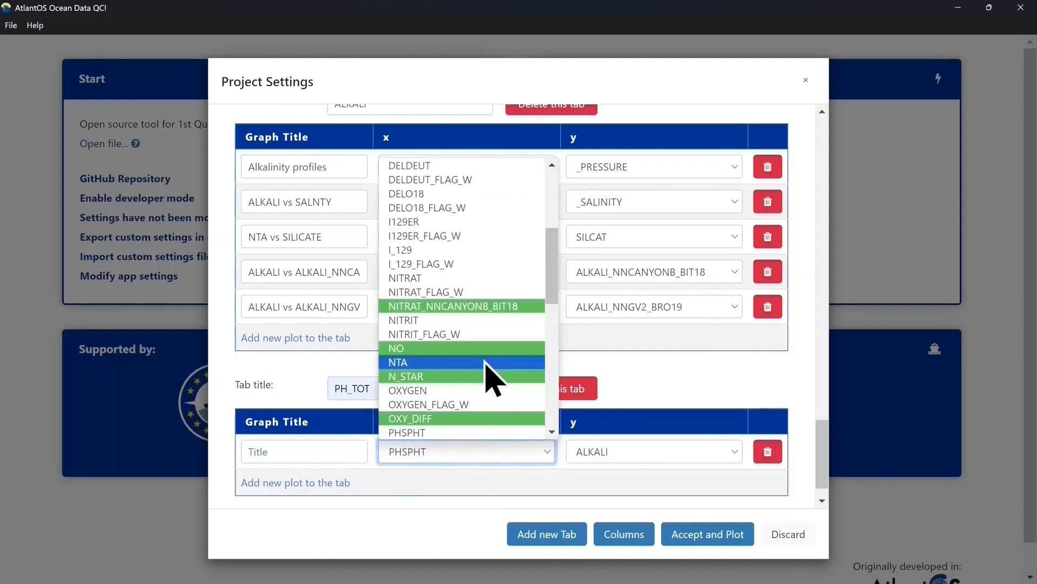
pyautogui.scroll(-4, 489, 378)
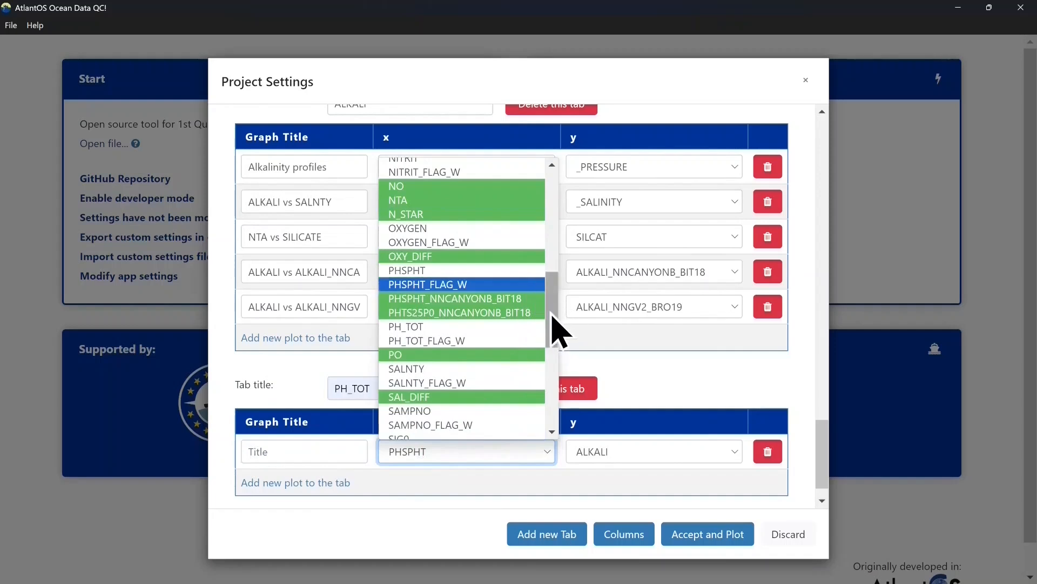
pyautogui.click(482, 327)
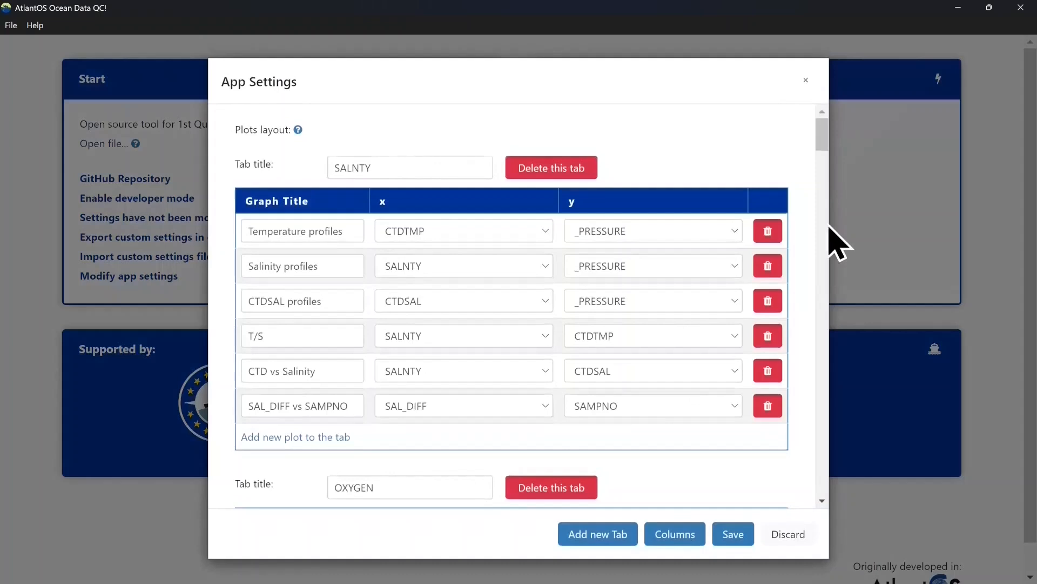
# Close the app settings and open the data file OVIDE18 - DUMMY Column.csv
pyautogui.moveTo(825, 135); pyautogui.dragTo(828, 80)
pyautogui.click(806, 81)
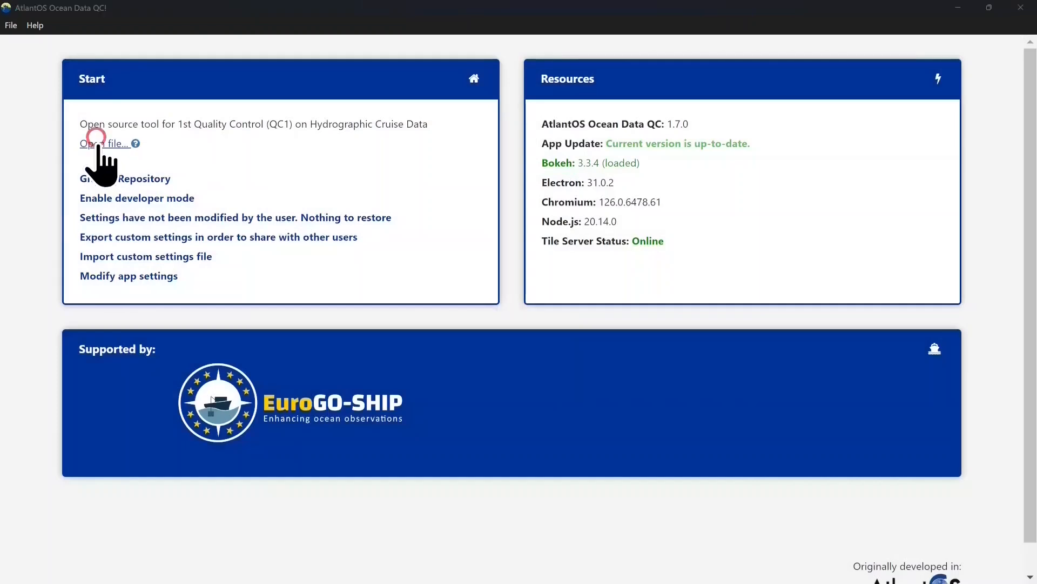
pyautogui.click(98, 145)
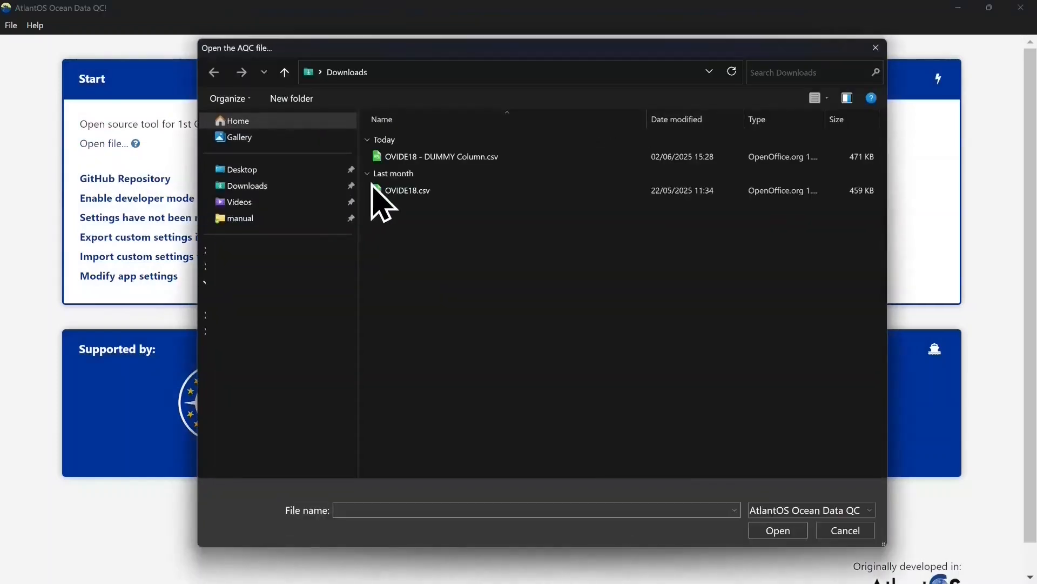
pyautogui.click(438, 158)
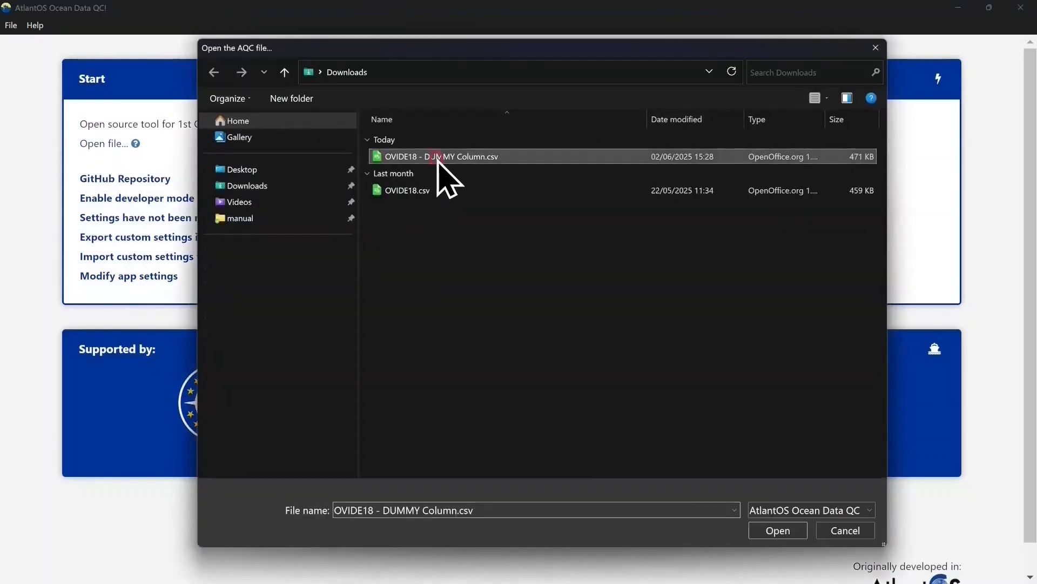
pyautogui.doubleClick(530, 158)
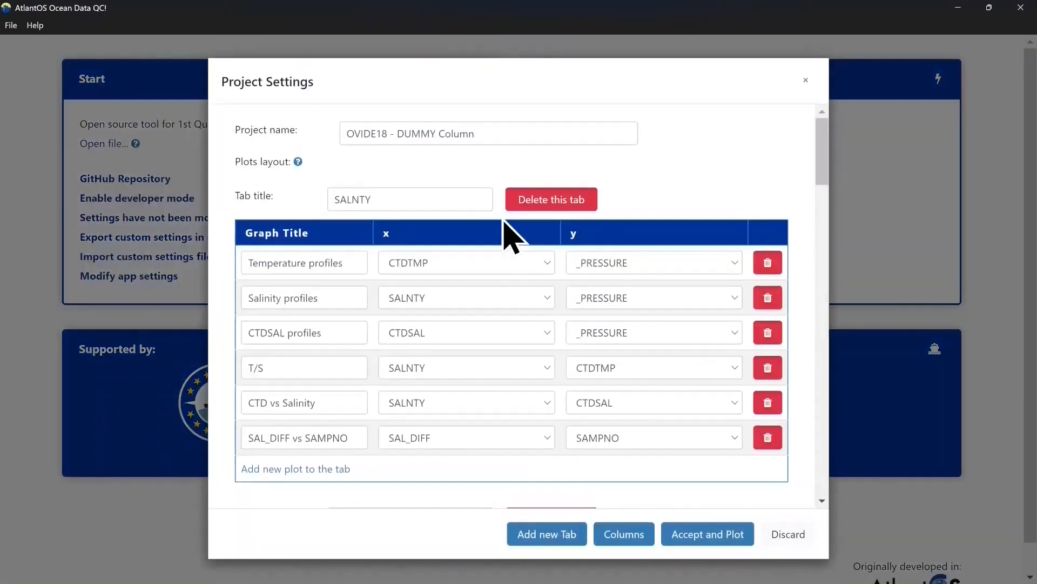
# Check the x variables offered for the Temperature profiles plot for the dummy columns, and discard the project settings
pyautogui.click(504, 265)
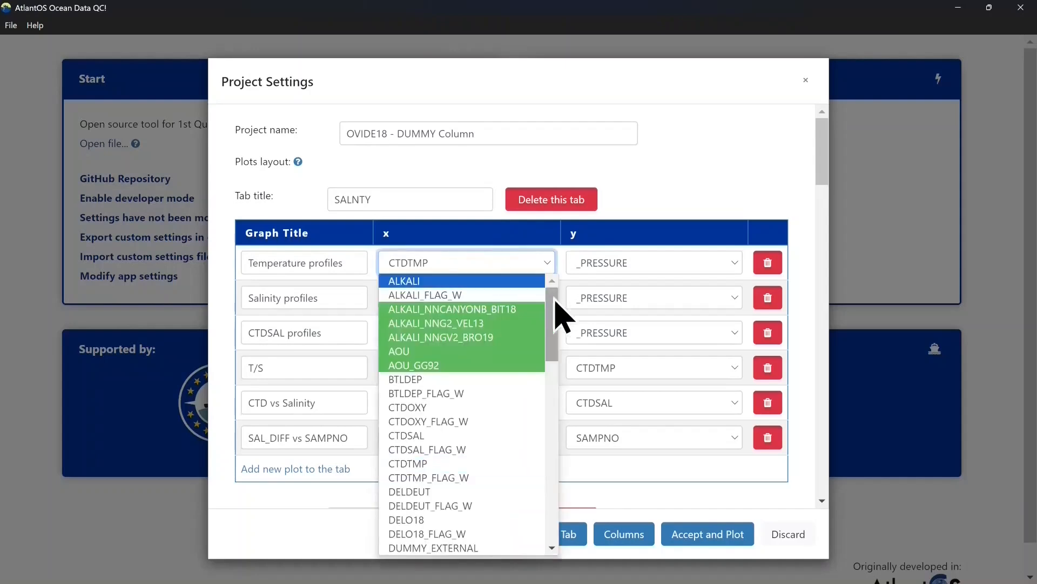
pyautogui.scroll(-3, 554, 335)
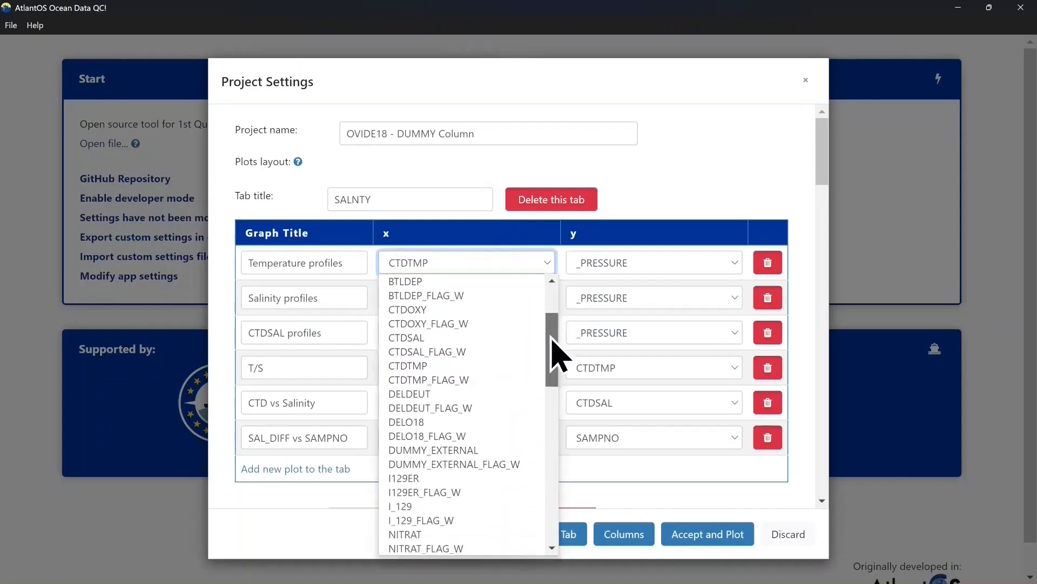
pyautogui.scroll(-1, 553, 362)
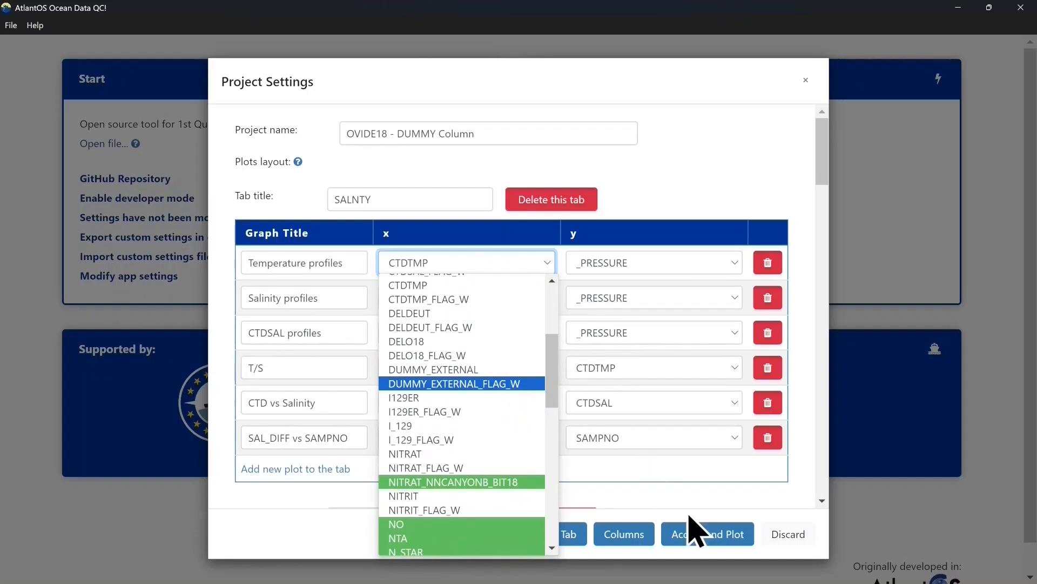
pyautogui.click(710, 503)
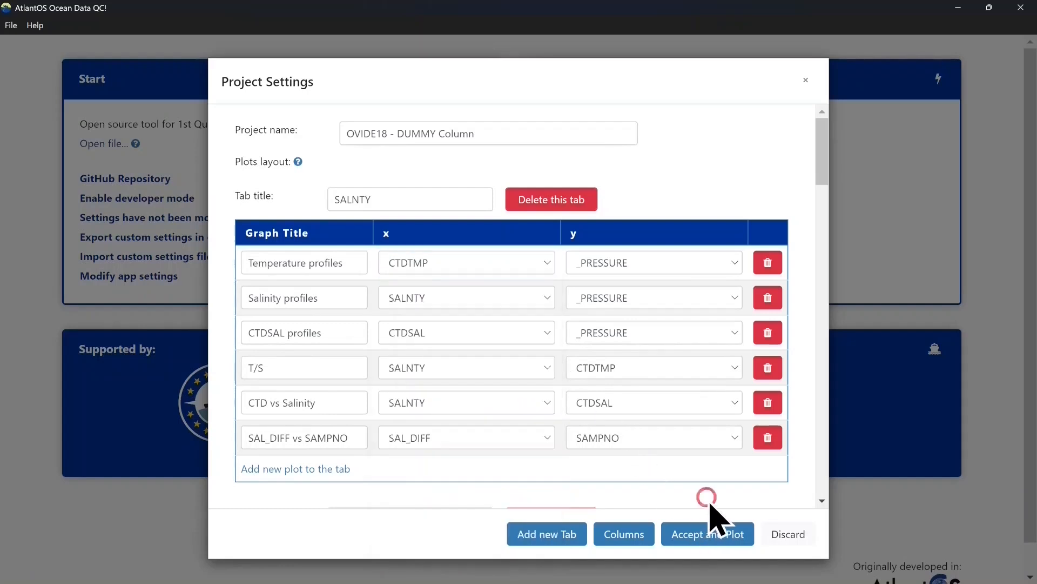
pyautogui.click(784, 534)
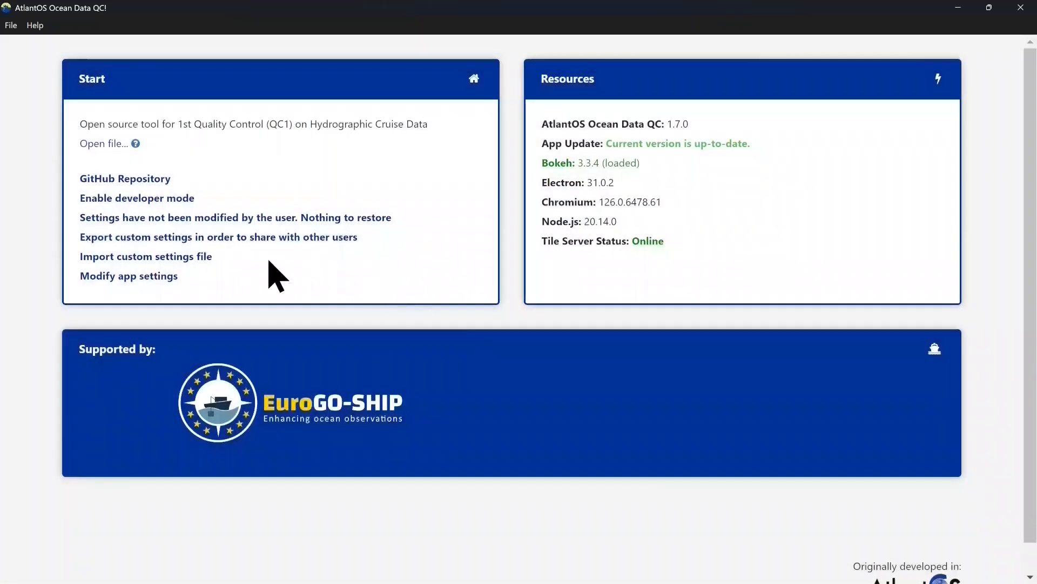
# Add a new column in the app column settings with app name DUMMY_INTERNAL and file name DUMMY_EXTERNAL
pyautogui.click(133, 274)
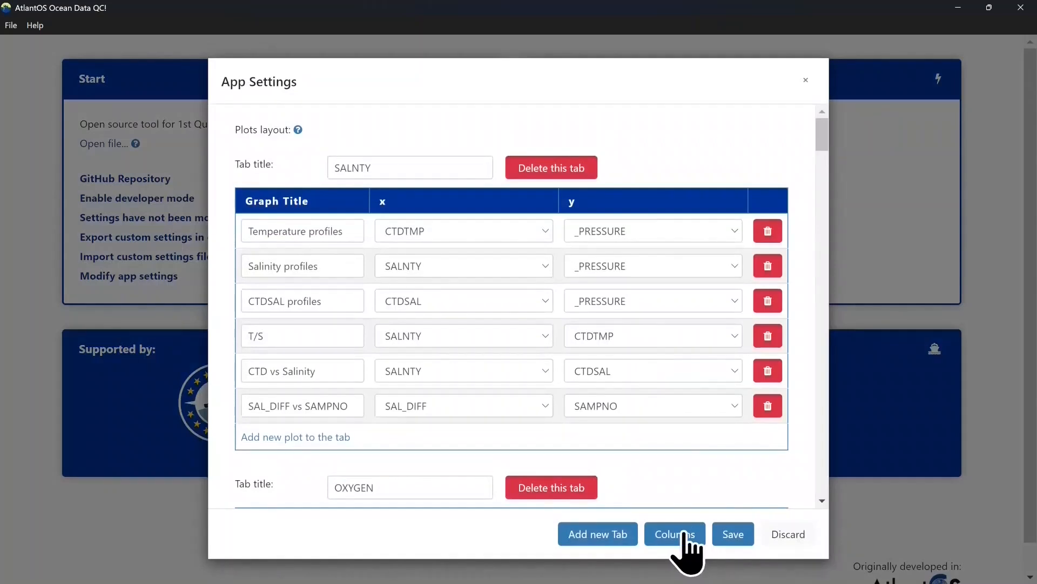
pyautogui.click(682, 538)
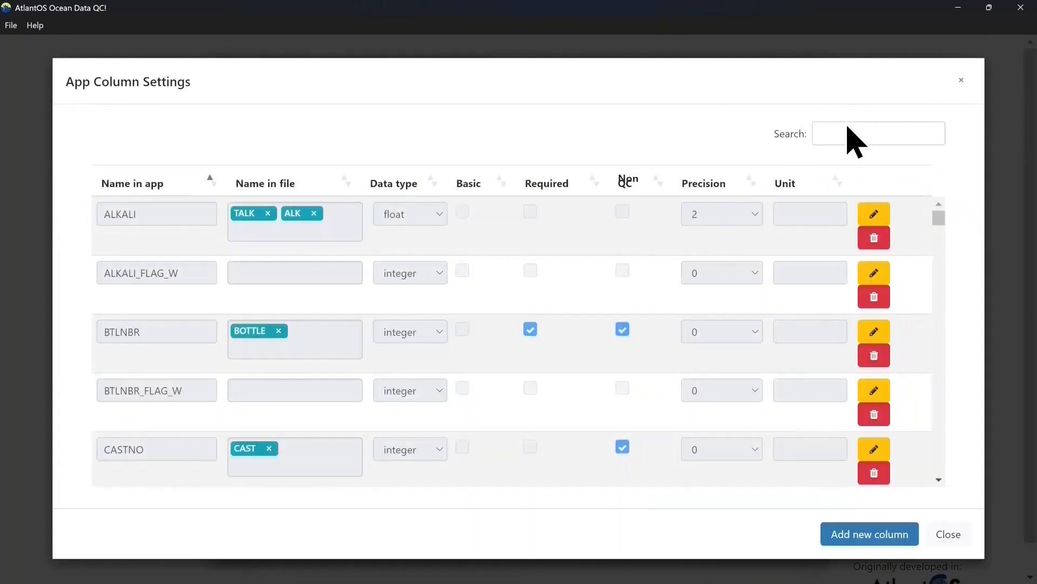
pyautogui.click(852, 535)
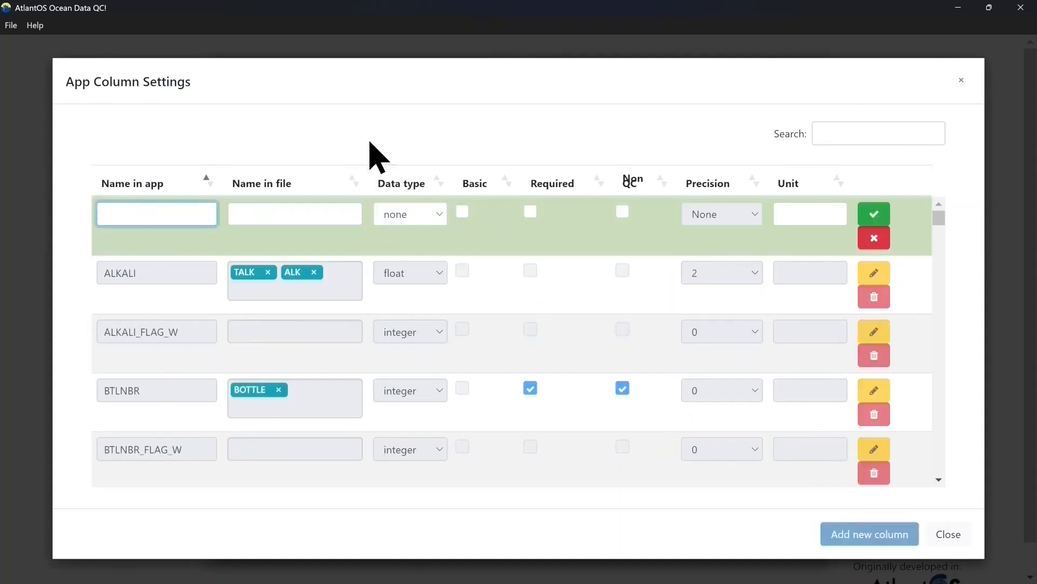
pyautogui.write('DUMMY_INTERNAL')
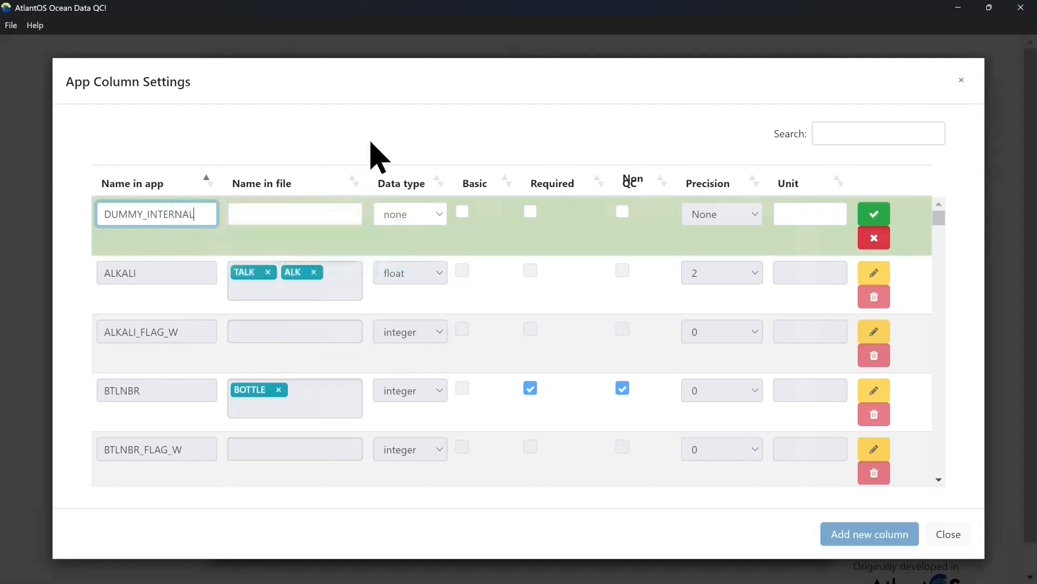
pyautogui.click(308, 212)
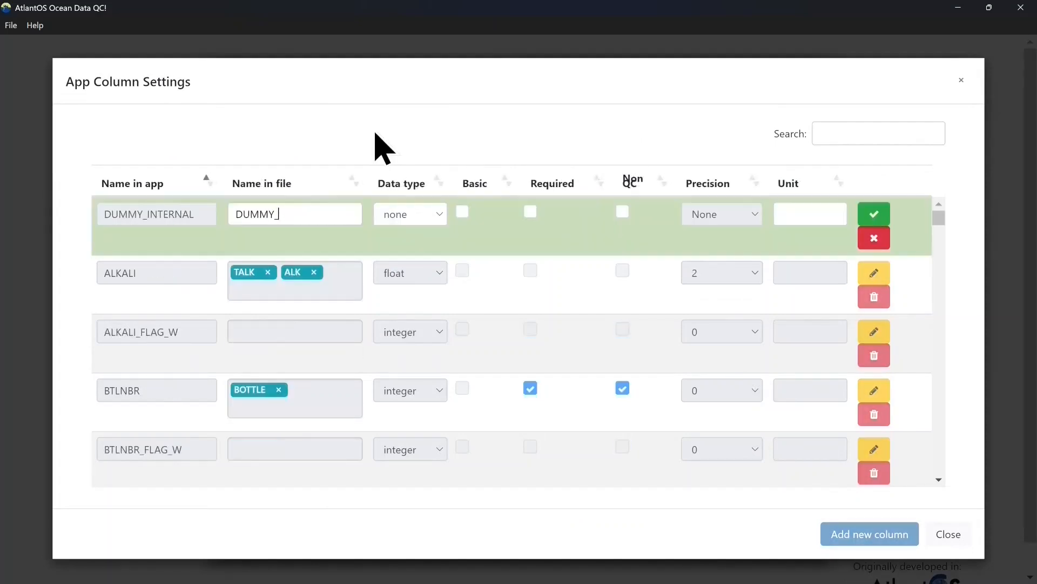
pyautogui.write('EXTERNAL')
pyautogui.press('Return')
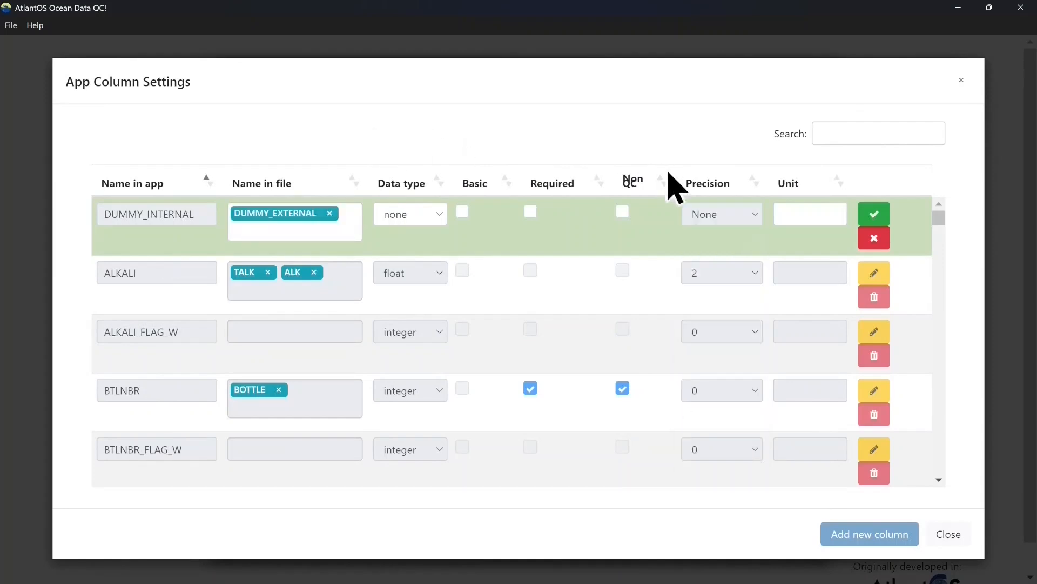
# Set the DUMMY_INTERNAL column's data type to float and precision to 1, save it, and close the column settings
pyautogui.click(406, 215)
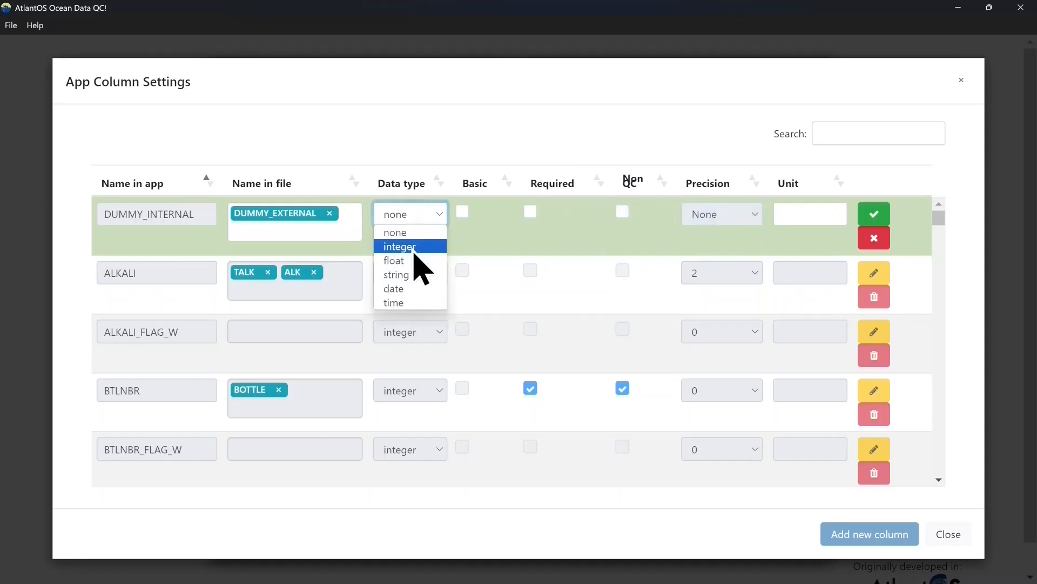
pyautogui.click(409, 262)
pyautogui.click(717, 219)
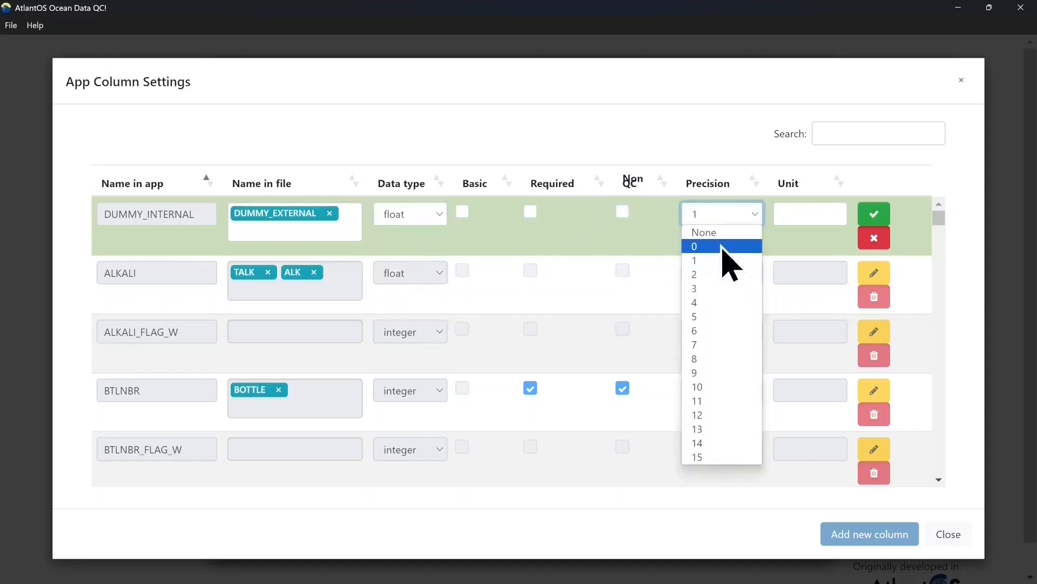
pyautogui.click(725, 264)
pyautogui.click(874, 214)
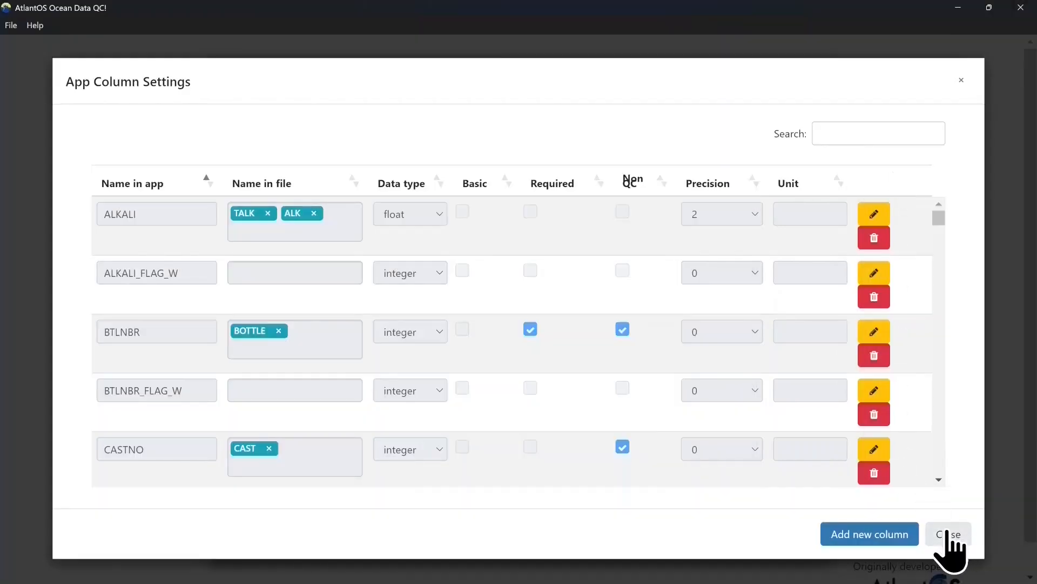
pyautogui.click(948, 535)
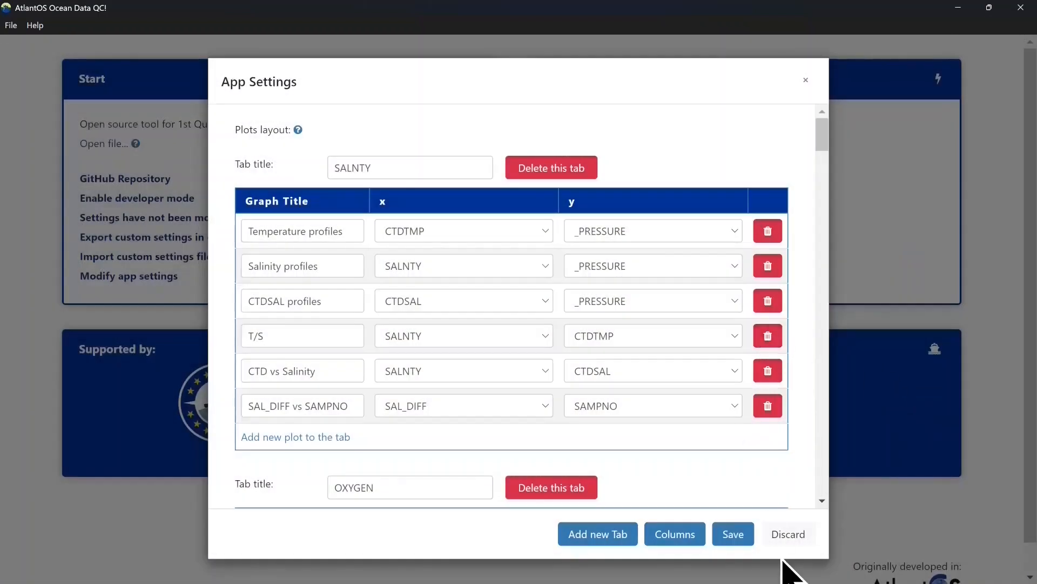
pyautogui.click(789, 535)
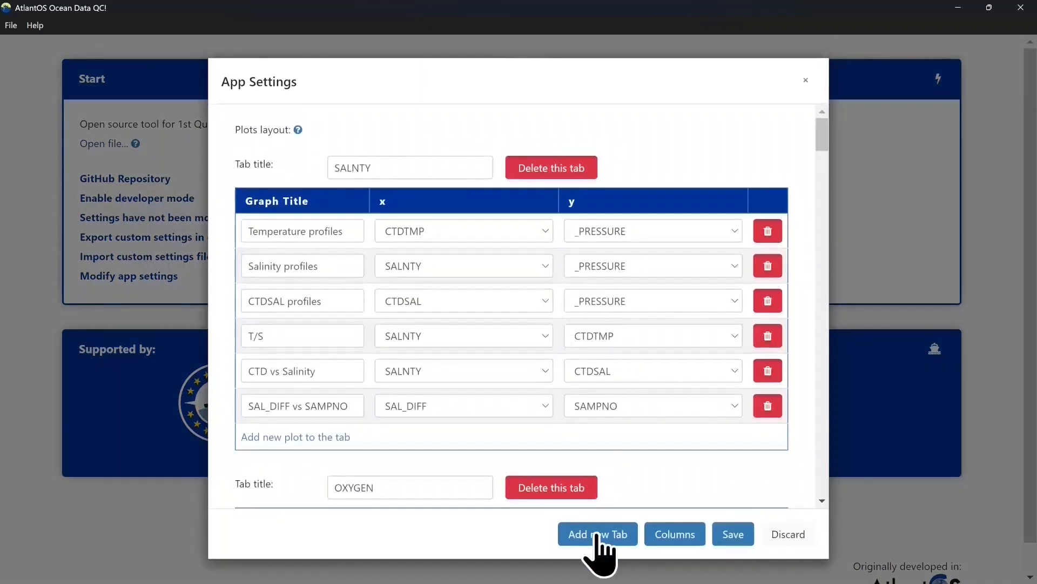
# Add a new tab to the plots layout in the app settings and title it DUMMY
pyautogui.click(597, 535)
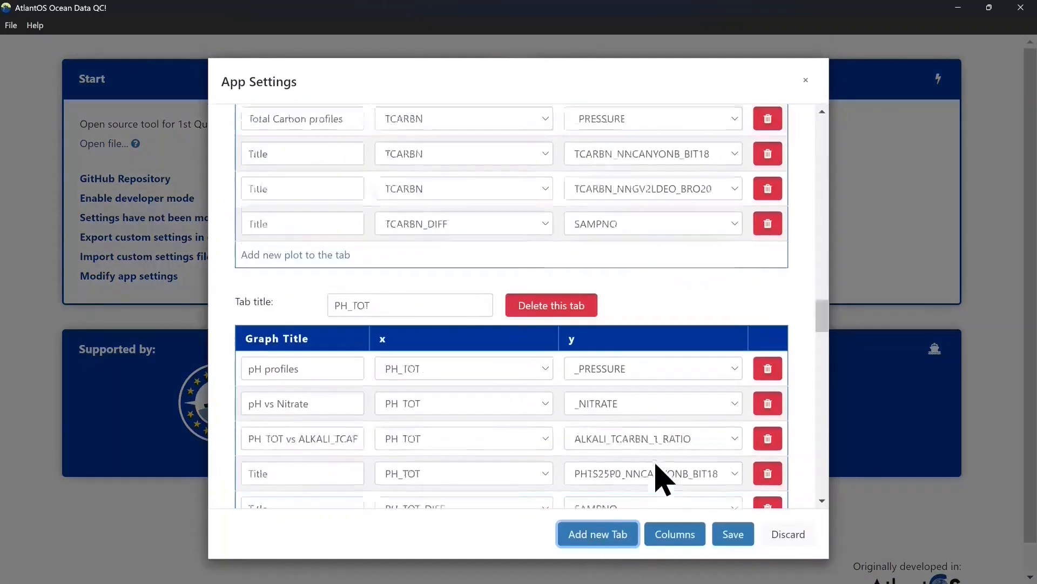
pyautogui.click(424, 386)
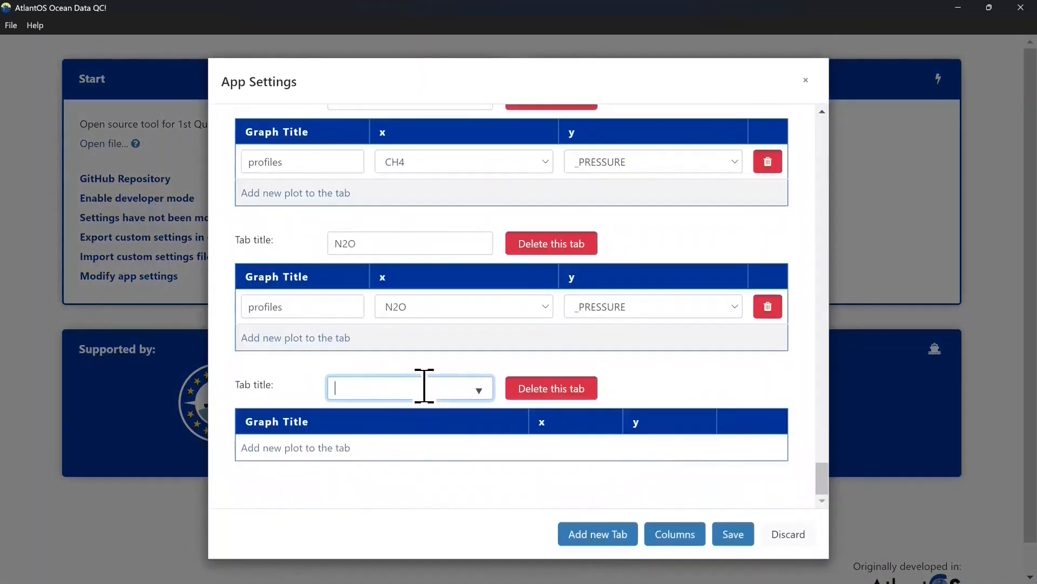
pyautogui.write('DUMMY')
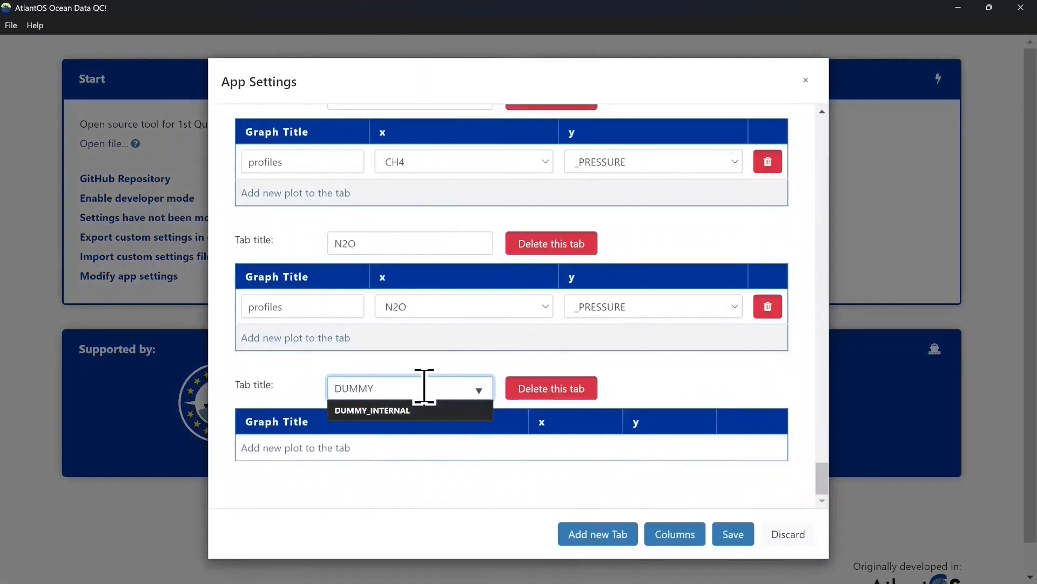
pyautogui.click(662, 373)
# Add a plot of DUMMY_INTERNAL against _PRESSURE to the DUMMY tab and save the app settings
pyautogui.click(311, 448)
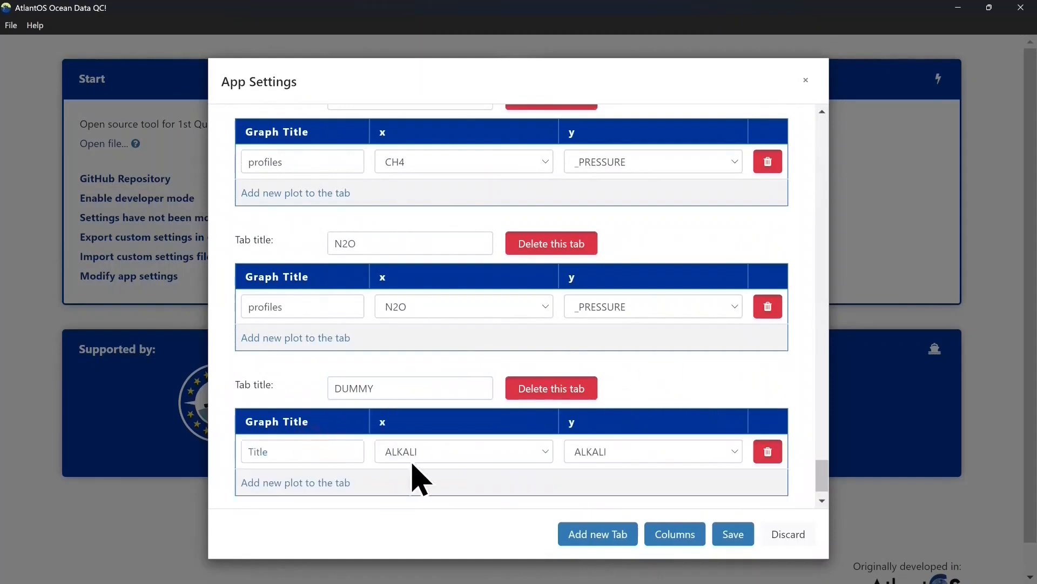
pyautogui.click(428, 460)
pyautogui.moveTo(557, 199); pyautogui.dragTo(566, 257)
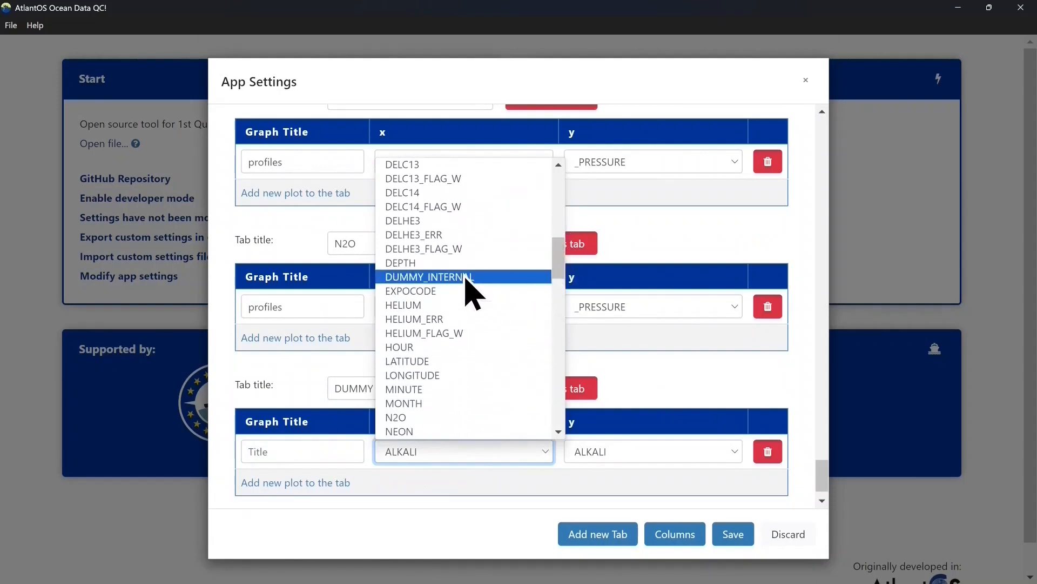
pyautogui.click(466, 276)
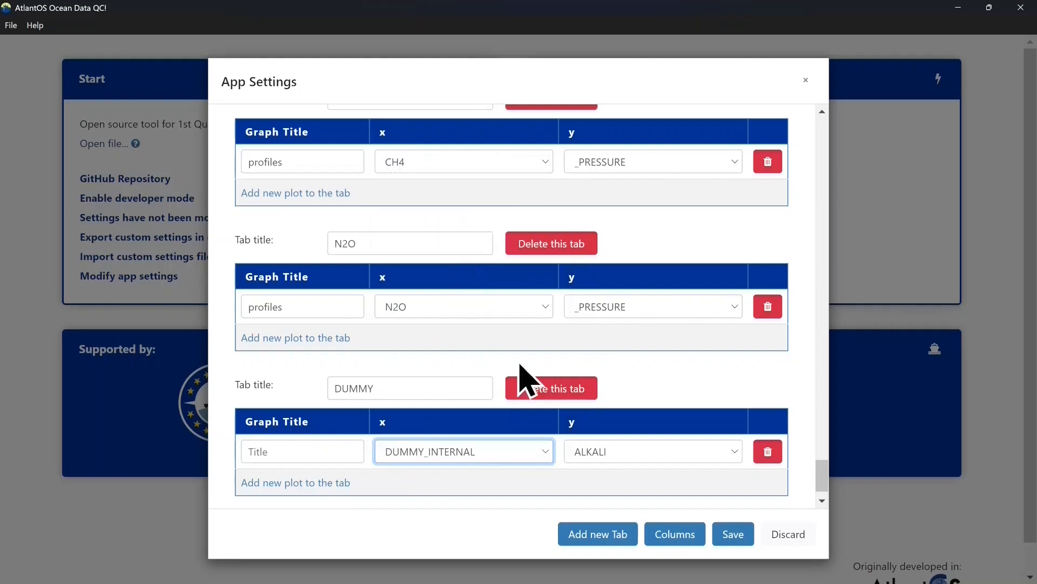
pyautogui.click(614, 452)
pyautogui.moveTo(746, 192); pyautogui.dragTo(761, 439)
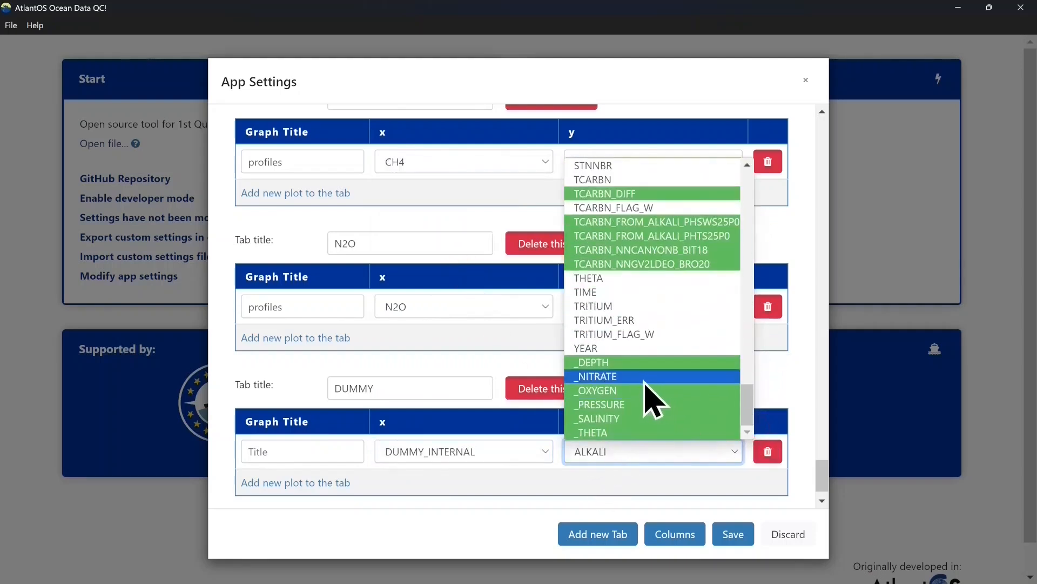
pyautogui.click(622, 407)
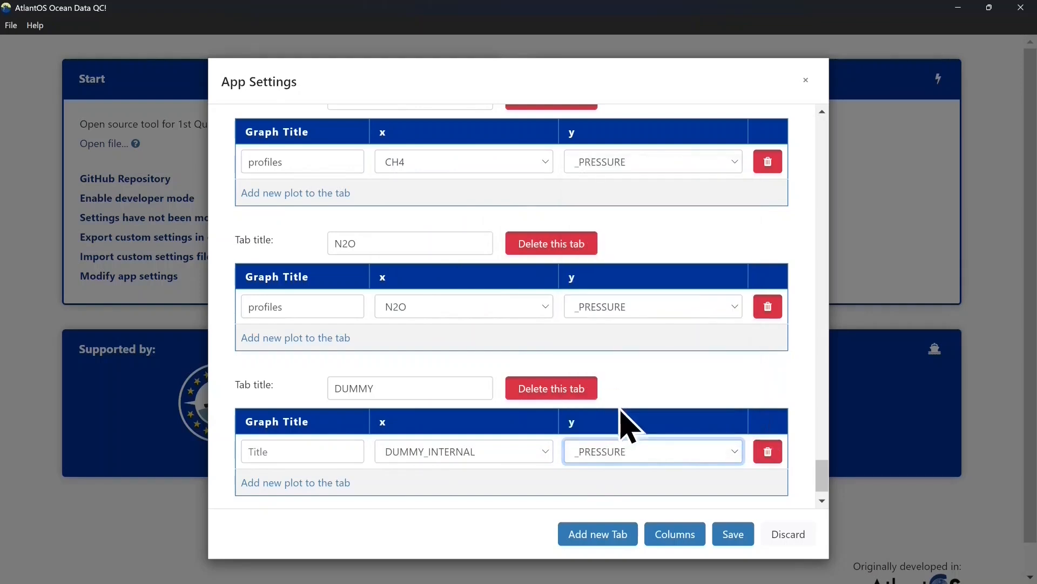
pyautogui.click(733, 535)
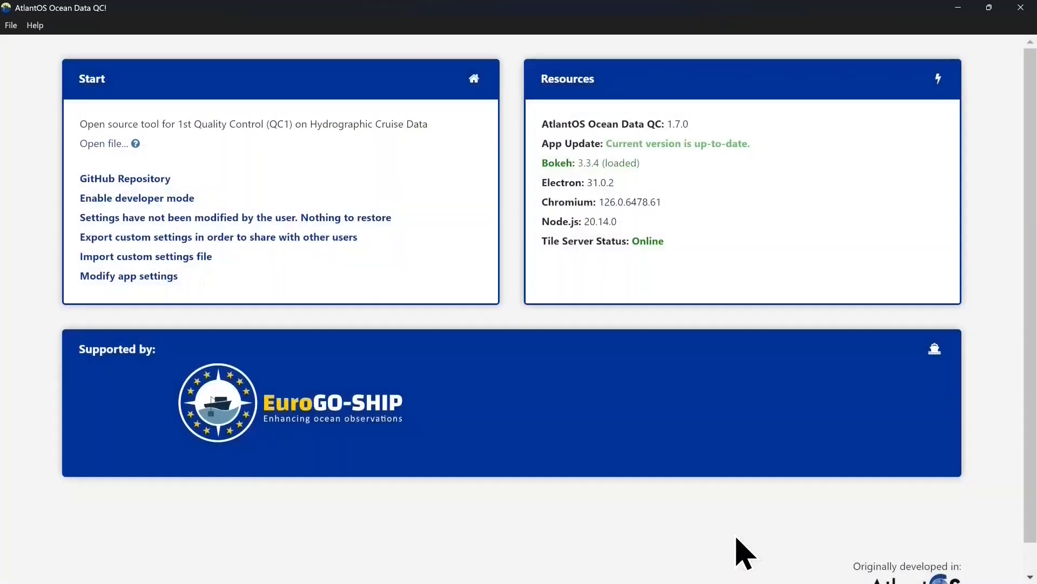
# Open the OVIDE18 - DUMMY Column data file and find the DUMMY_INTERNAL tab in the project's plots layout
pyautogui.click(107, 143)
pyautogui.doubleClick(431, 156)
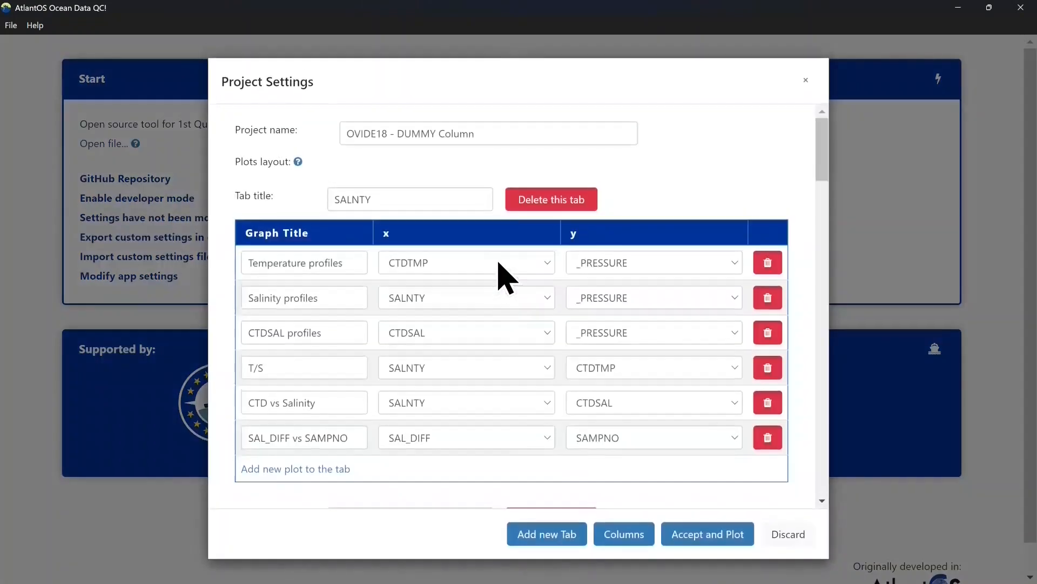
pyautogui.moveTo(831, 146); pyautogui.dragTo(826, 487)
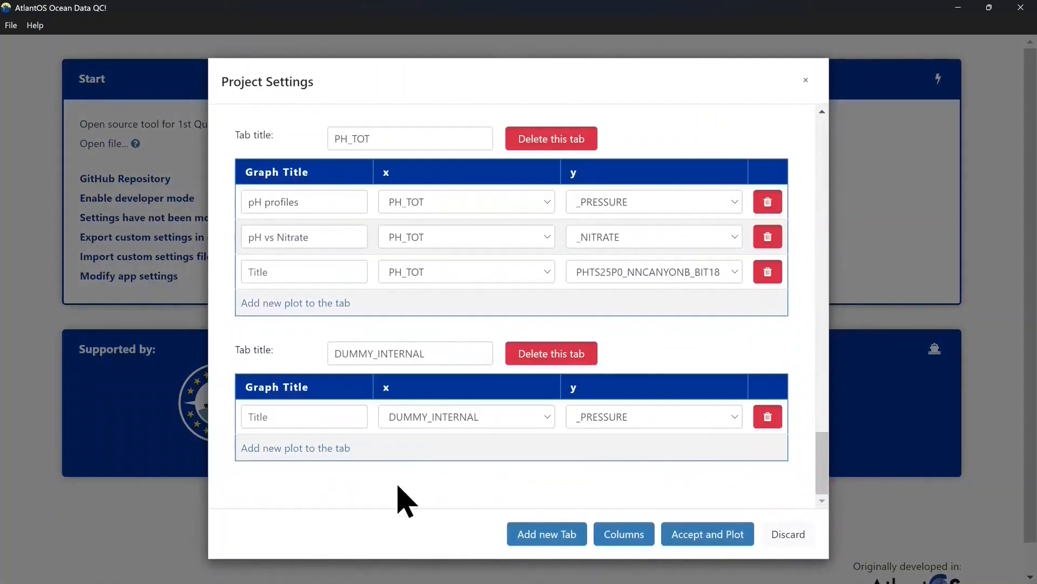
# Add a plot of DUMMY_INTERNAL against DUMMY_INTERNAL_FLAG_W to the DUMMY_INTERNAL tab, then accept the project settings and plot
pyautogui.click(325, 444)
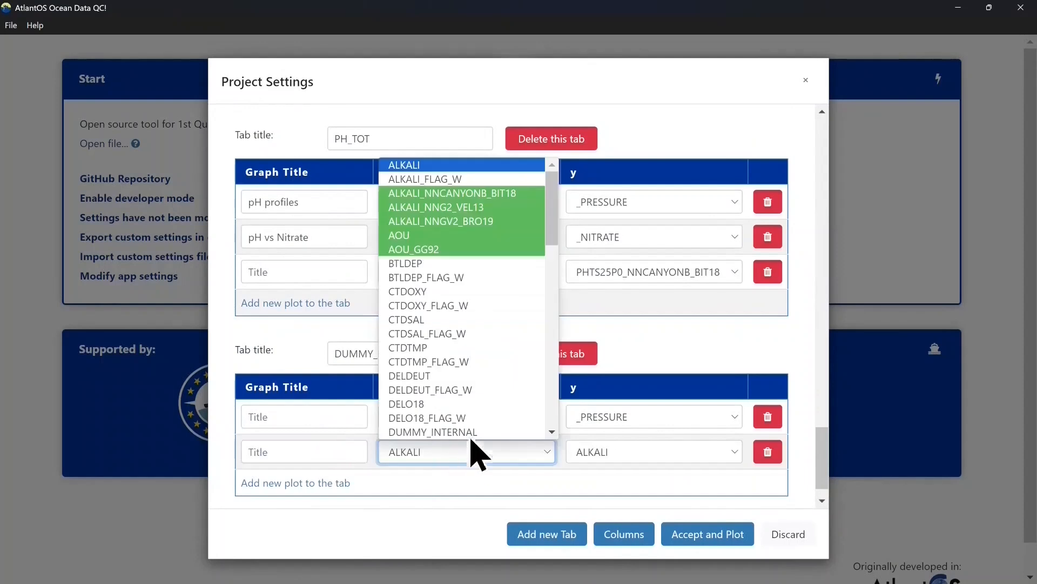
pyautogui.click(483, 432)
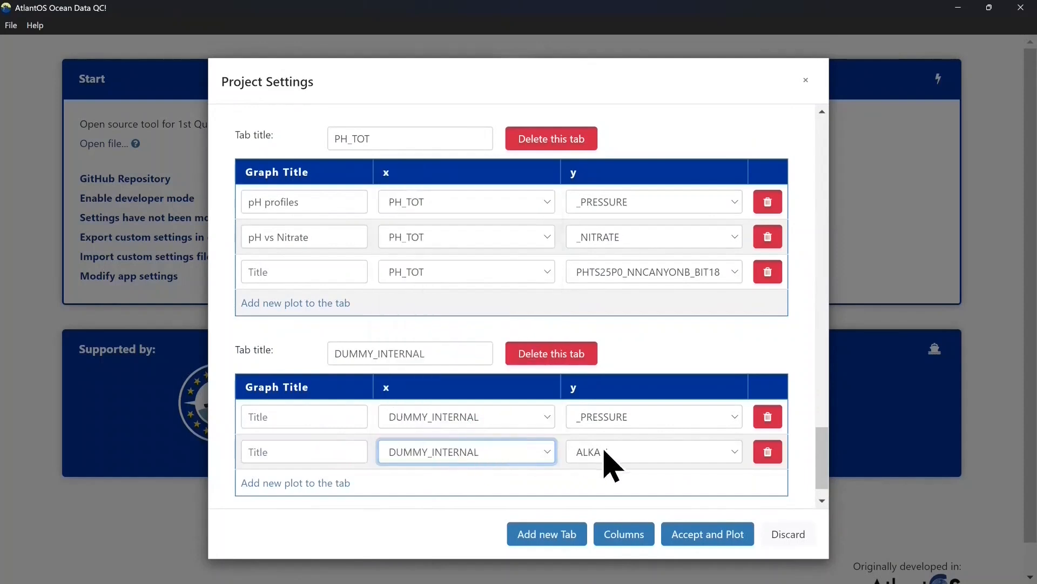
pyautogui.click(605, 451)
pyautogui.moveTo(737, 220); pyautogui.dragTo(740, 246)
pyautogui.click(686, 373)
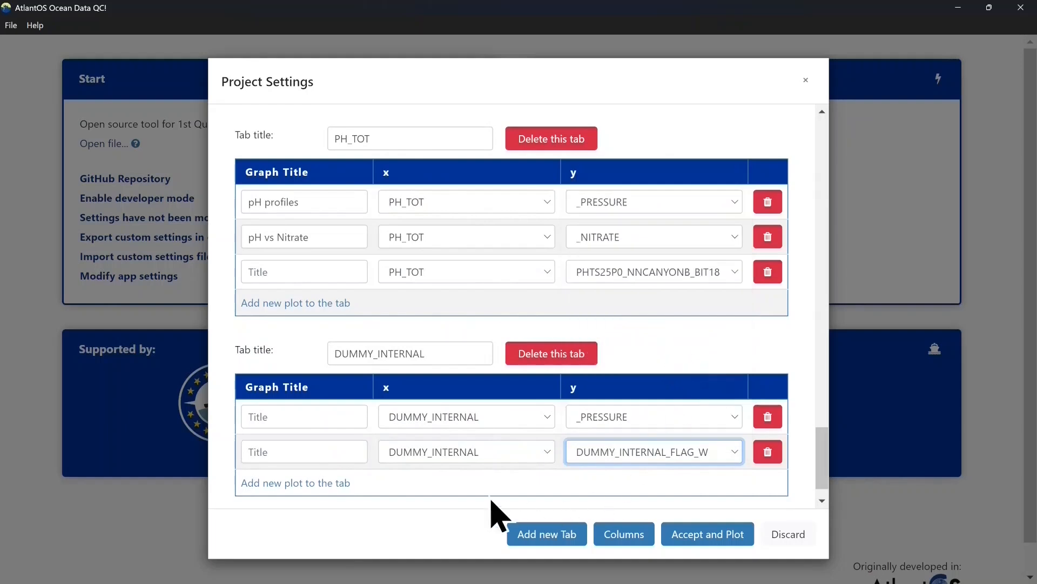
pyautogui.click(468, 503)
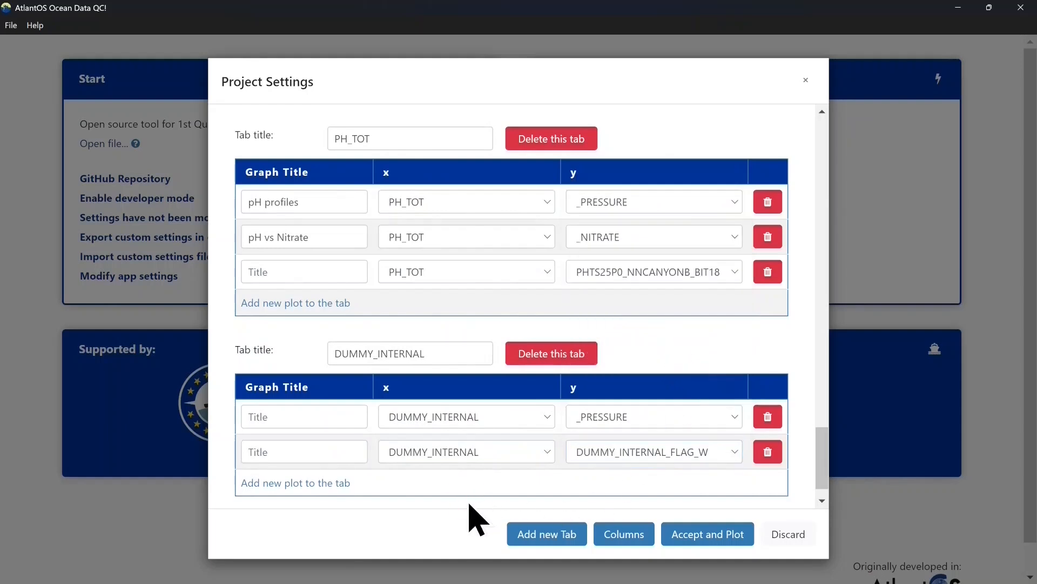
pyautogui.click(698, 536)
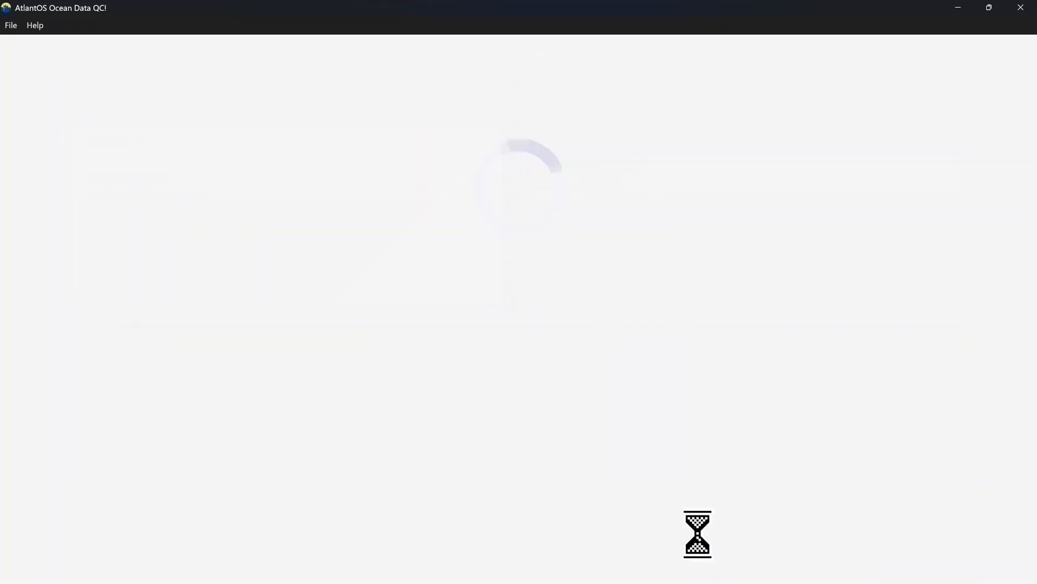
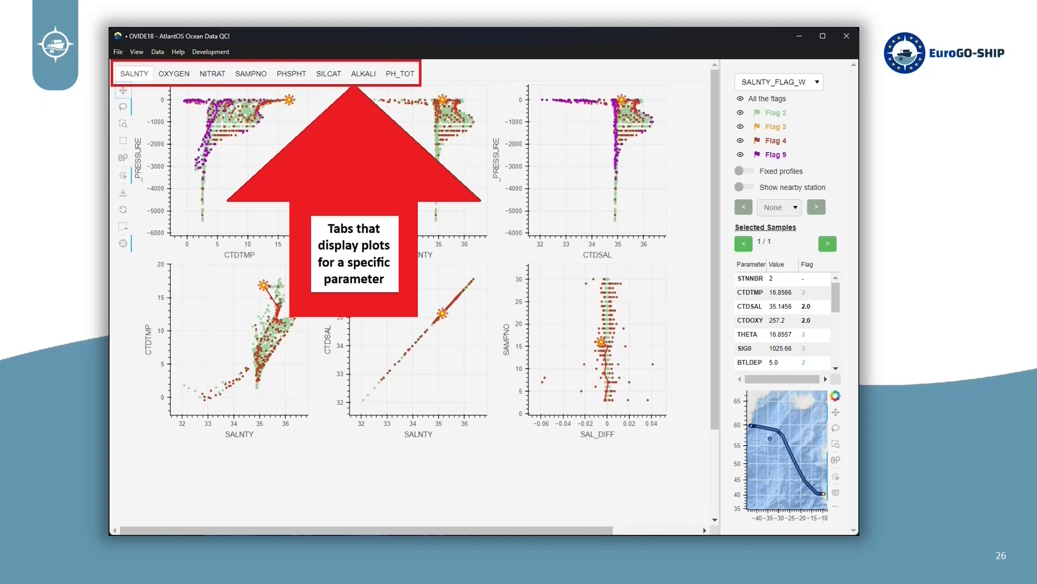
pyautogui.press('Right')
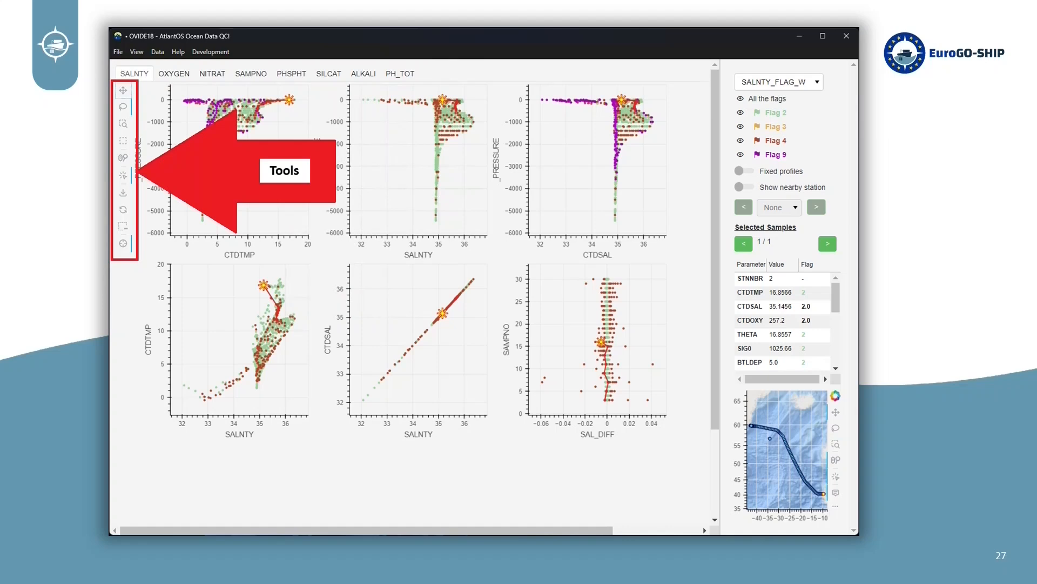
pyautogui.press('Right')
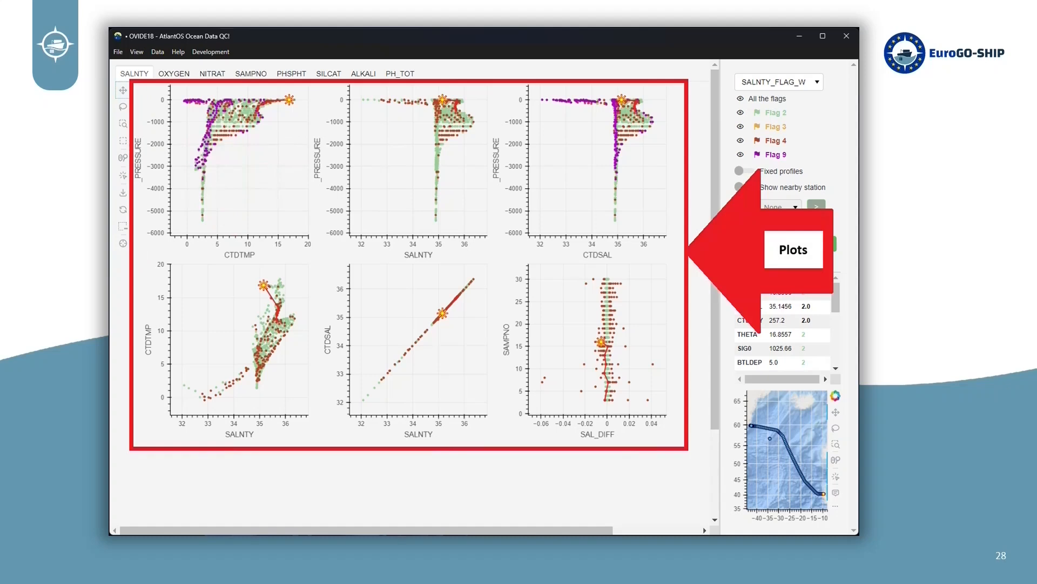
pyautogui.press('Right')
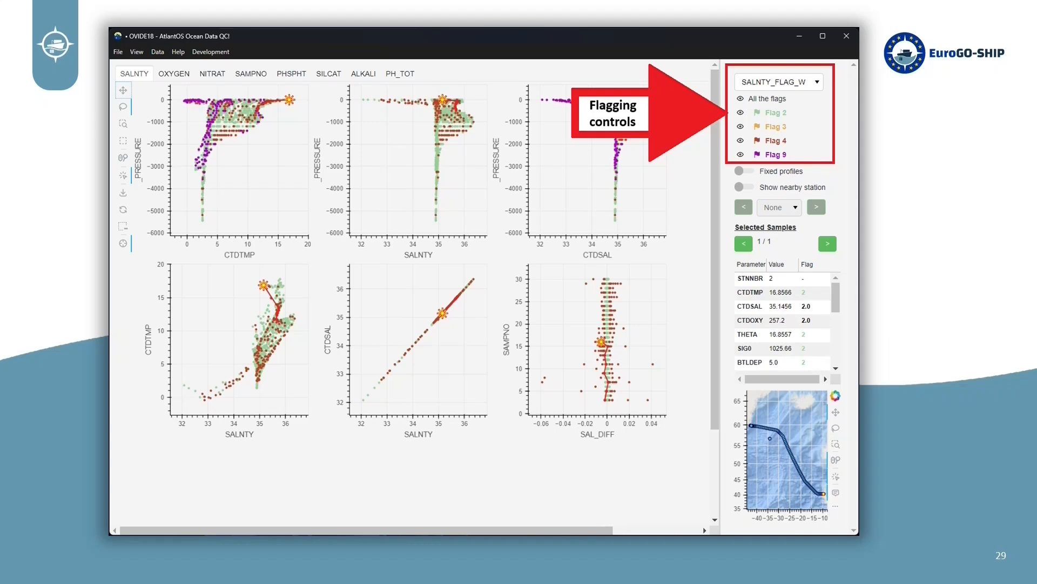
pyautogui.press('Right')
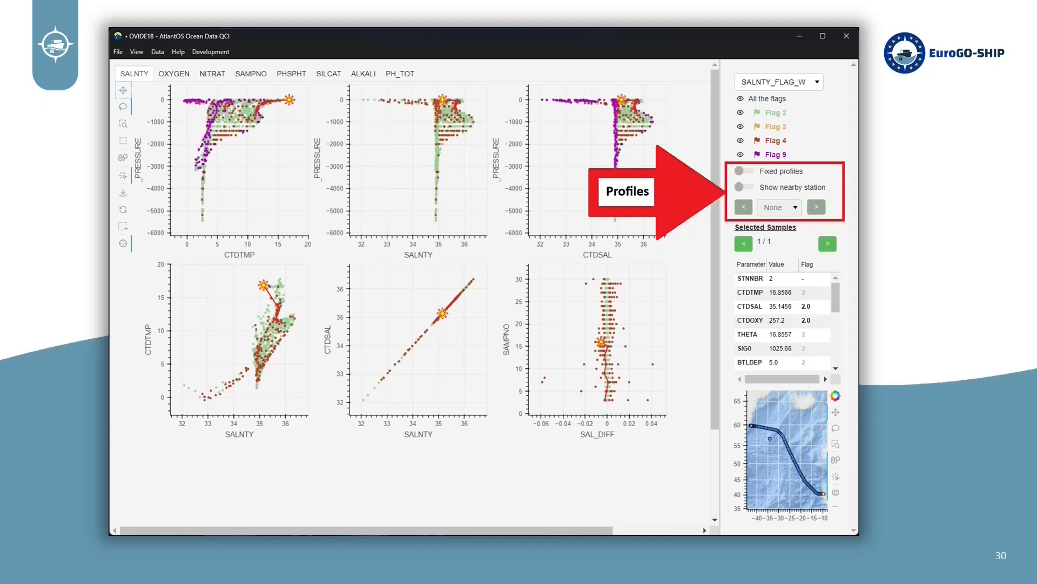
pyautogui.press('Right')
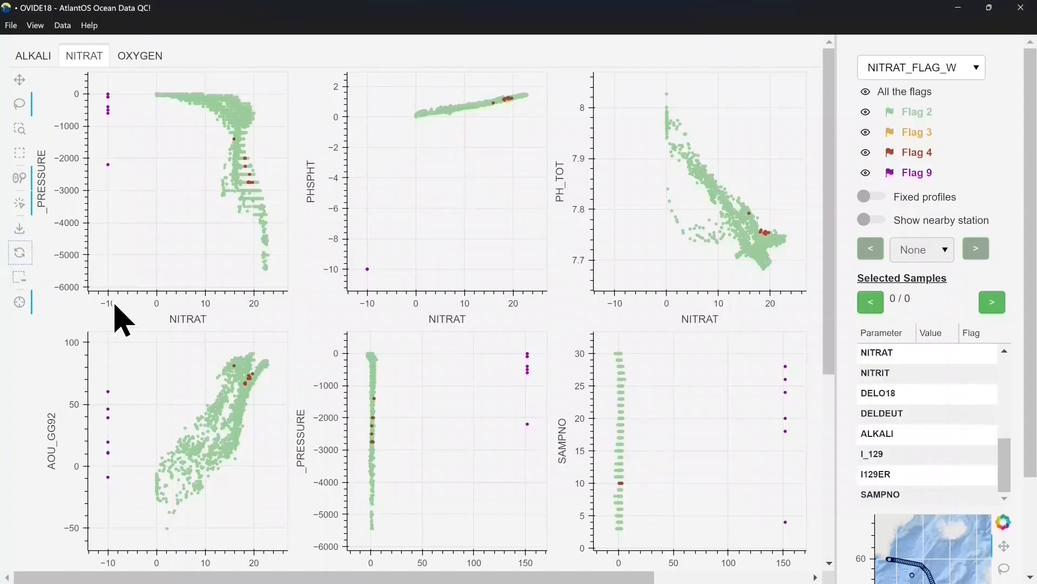
# Box-zoom into the low-nitrate part of the AOU_GG92 versus NITRAT plot and select the isolated sample near NITRAT 6, AOU_GG92 31
pyautogui.click(19, 130)
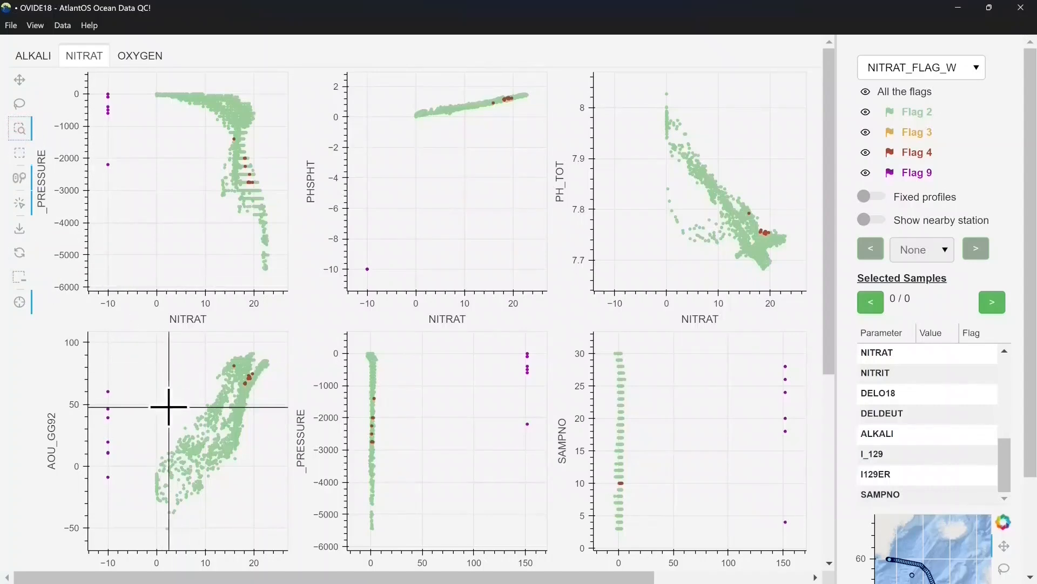
pyautogui.moveTo(172, 415); pyautogui.dragTo(200, 444)
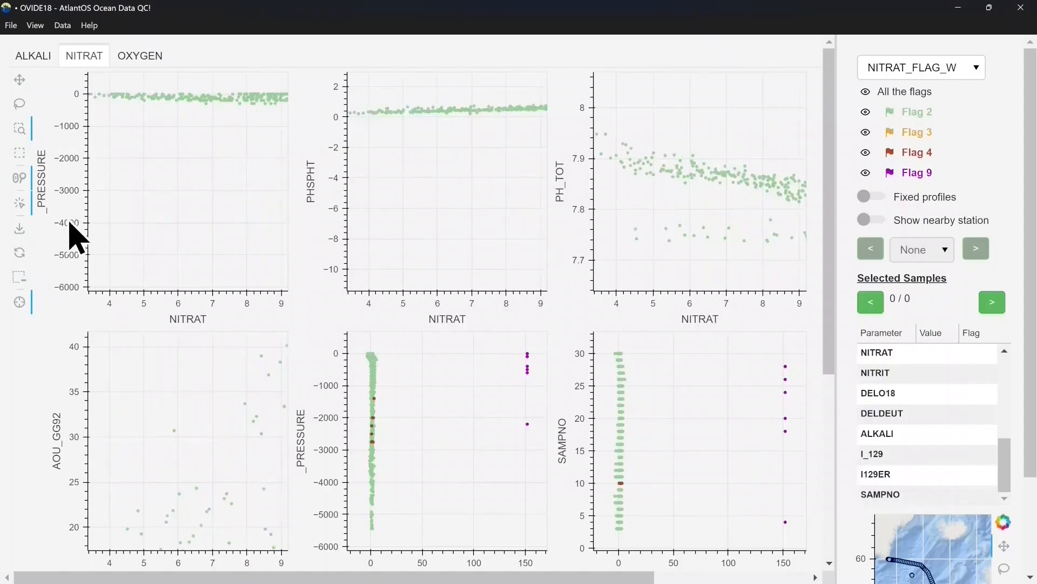
pyautogui.click(173, 429)
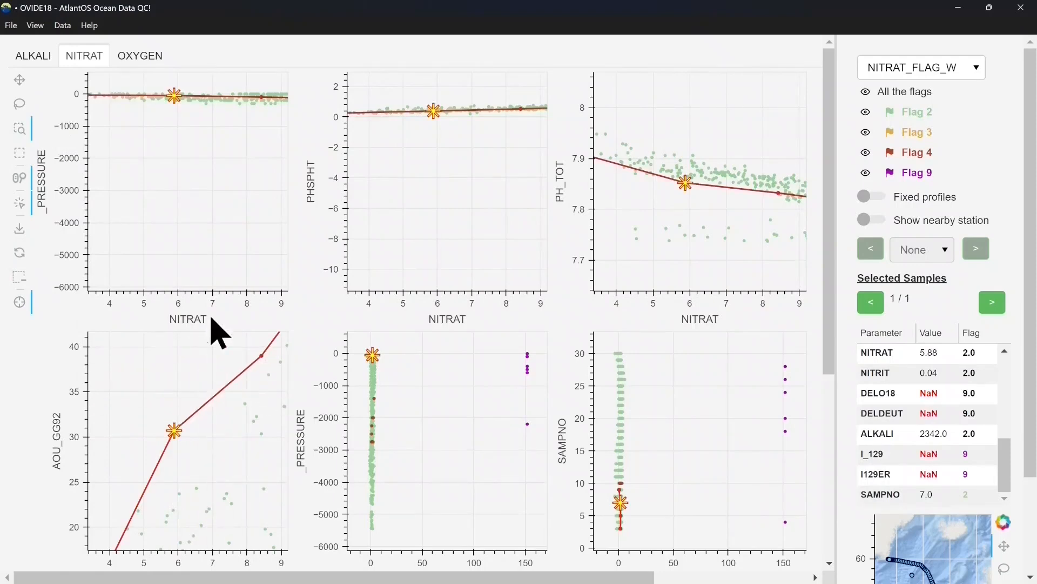
# Compare the selected sample's position in the OXYGEN and ALKALI plots and return to the NITRAT plots
pyautogui.click(139, 60)
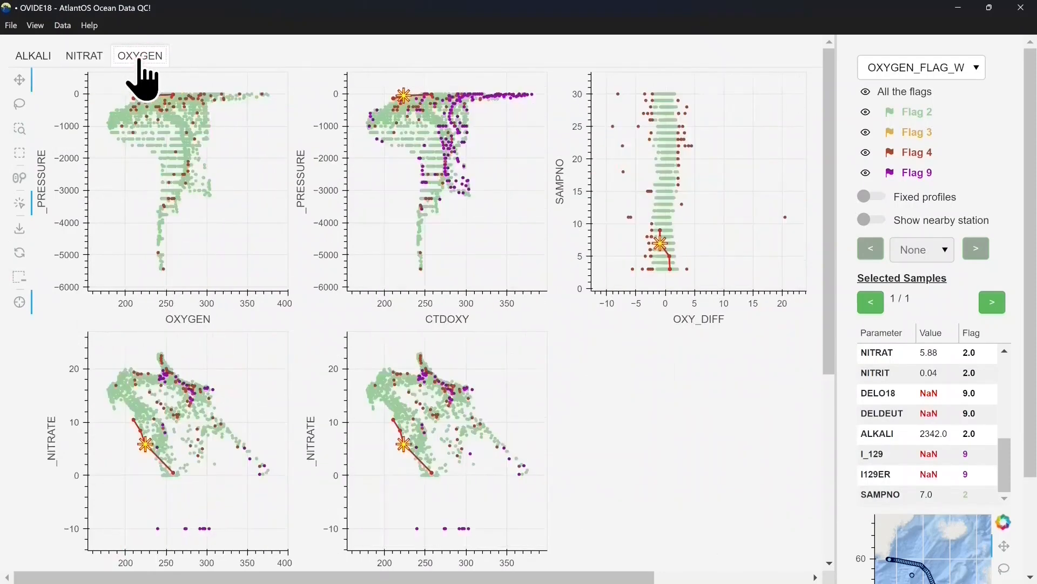
pyautogui.click(32, 50)
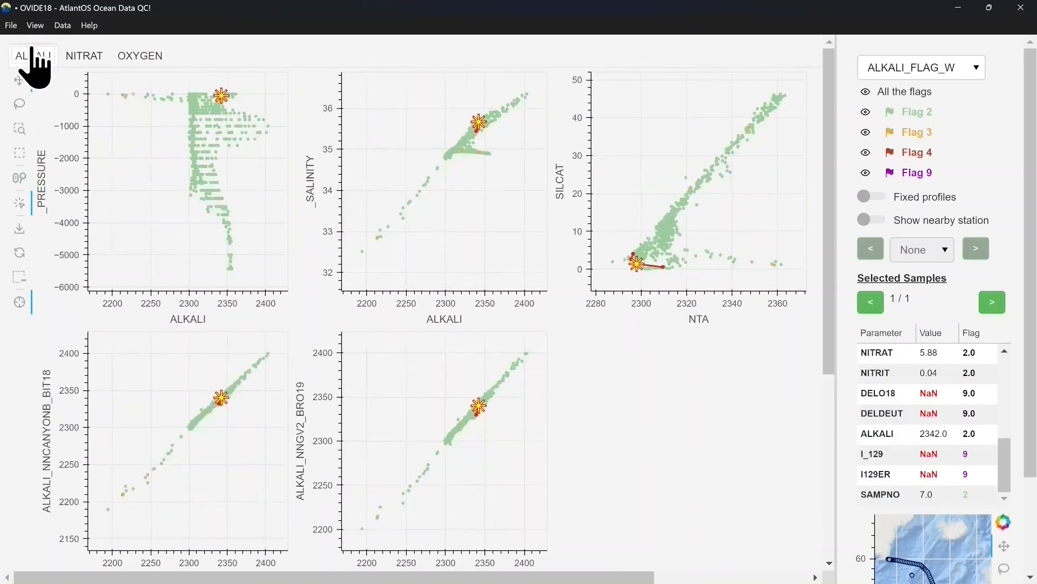
pyautogui.click(81, 57)
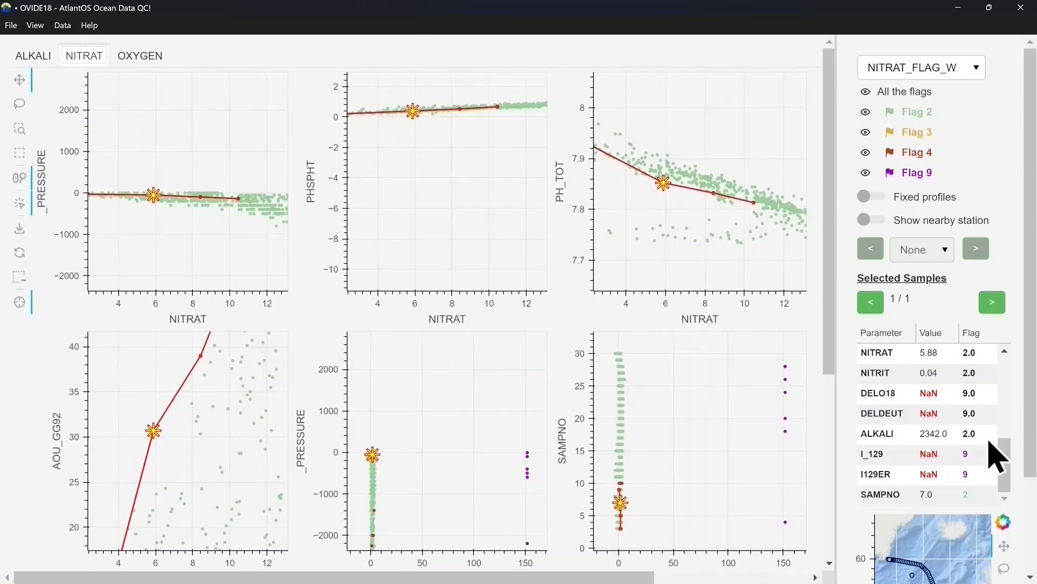
# Check the selected sample's parameter values, assign flag 4 to its NITRAT value, and clear the selection
pyautogui.moveTo(1007, 454); pyautogui.dragTo(1000, 436)
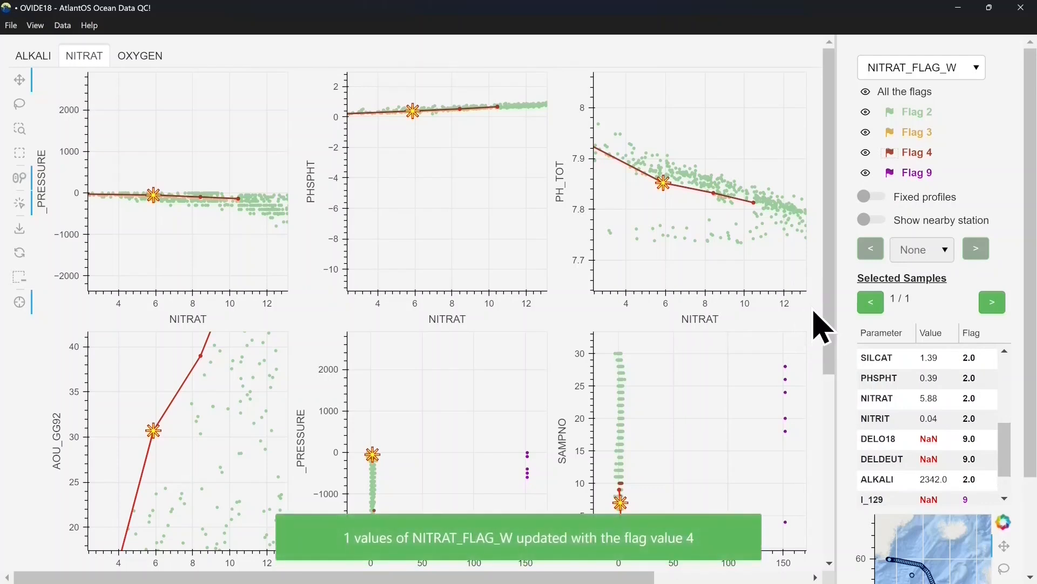
pyautogui.click(19, 276)
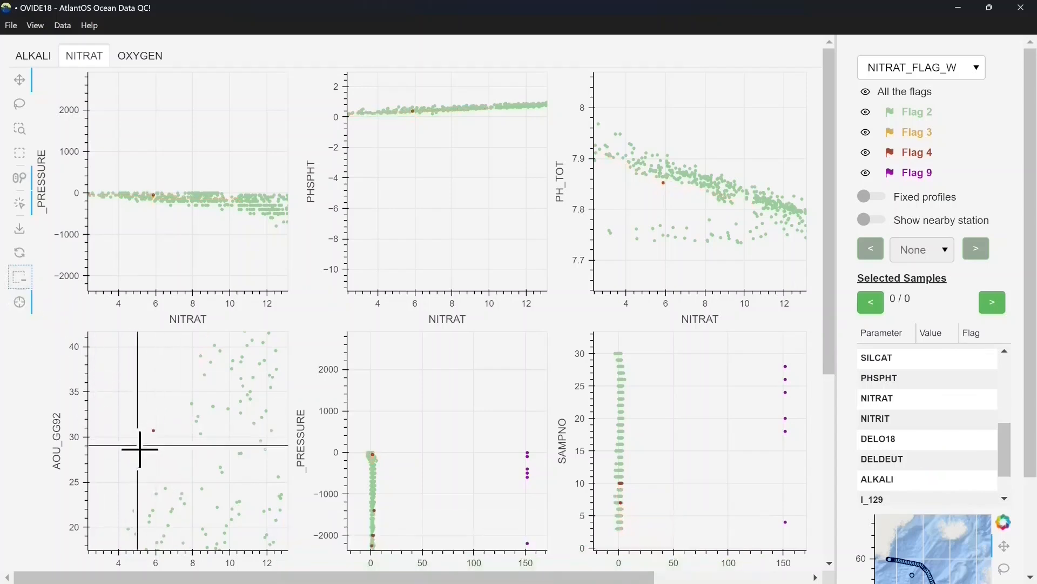
# Select the flag 4 sample near NITRAT 6 in the AOU_GG92 plot, then hide the Flag 2 samples and show them again
pyautogui.click(155, 429)
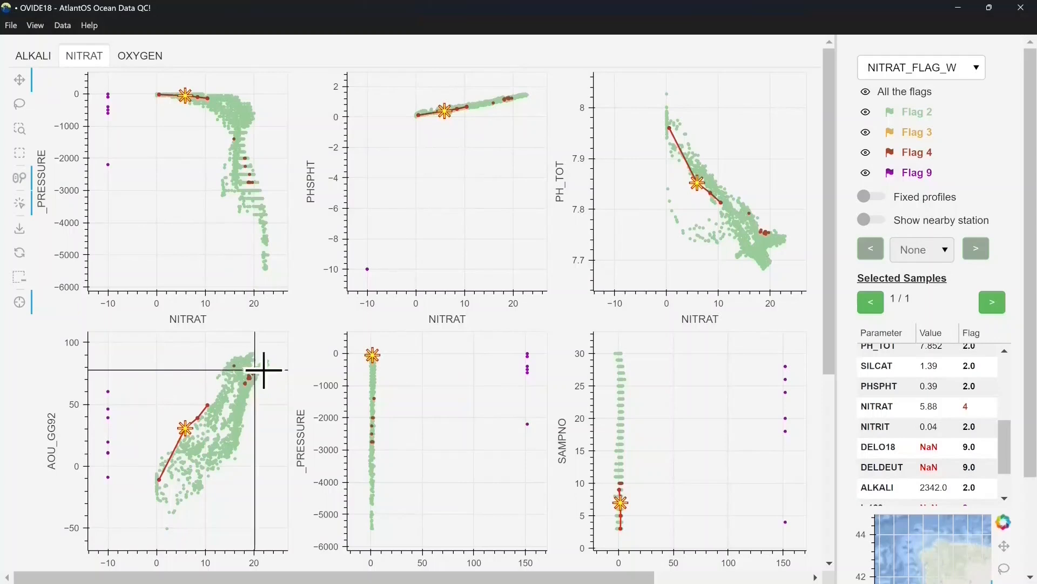
pyautogui.click(866, 112)
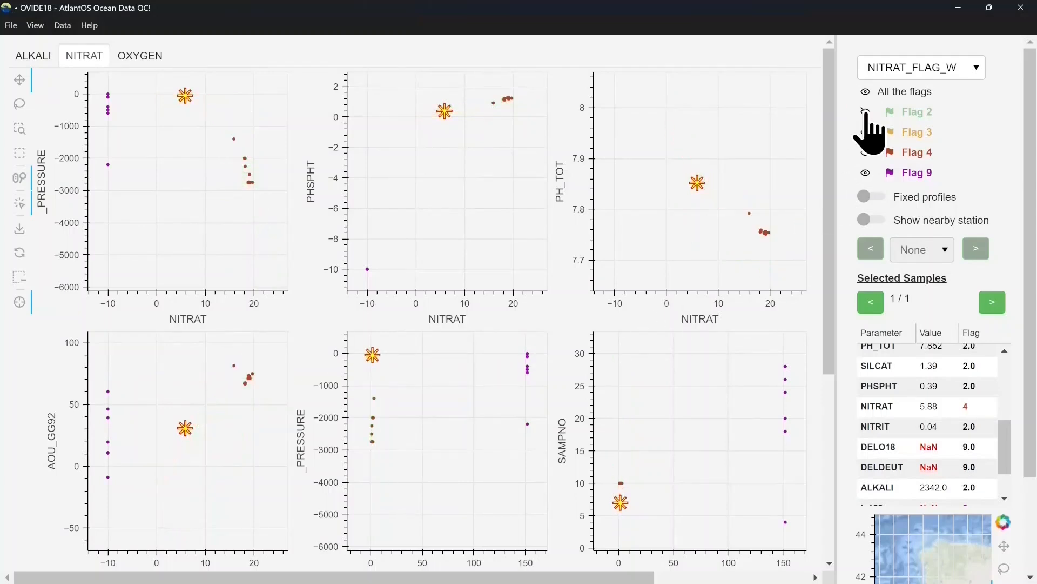
pyautogui.click(866, 112)
# Turn on fixed profiles and check the selected sample's profile with the Flag 2 samples hidden, then restore their visibility
pyautogui.click(876, 196)
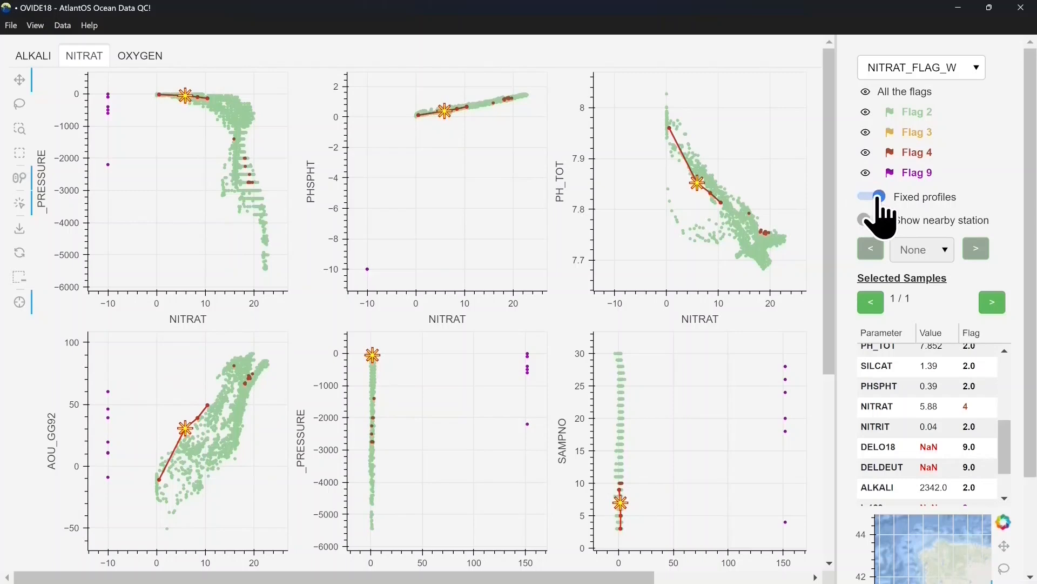
pyautogui.click(866, 113)
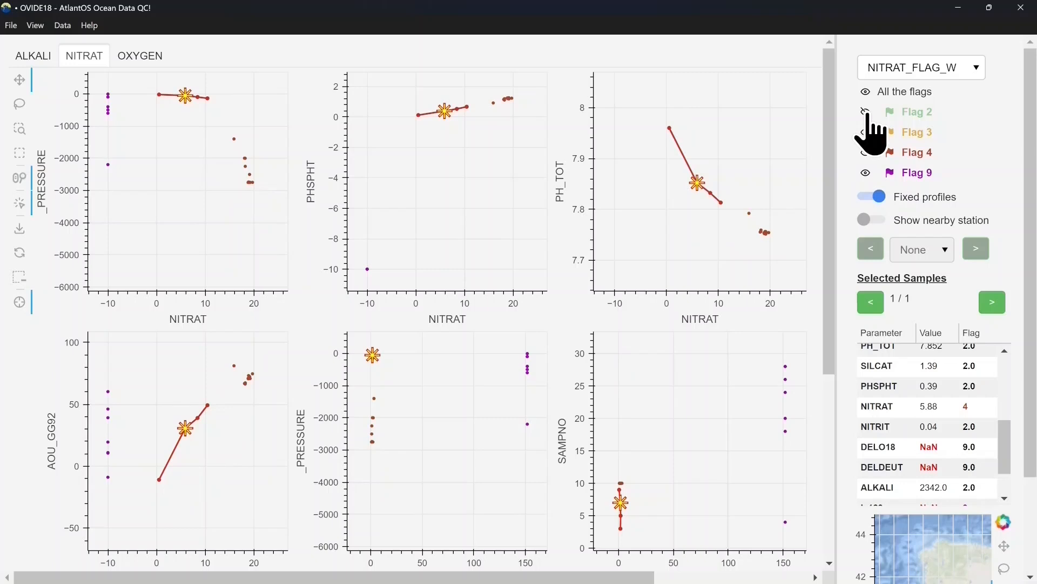
pyautogui.click(866, 111)
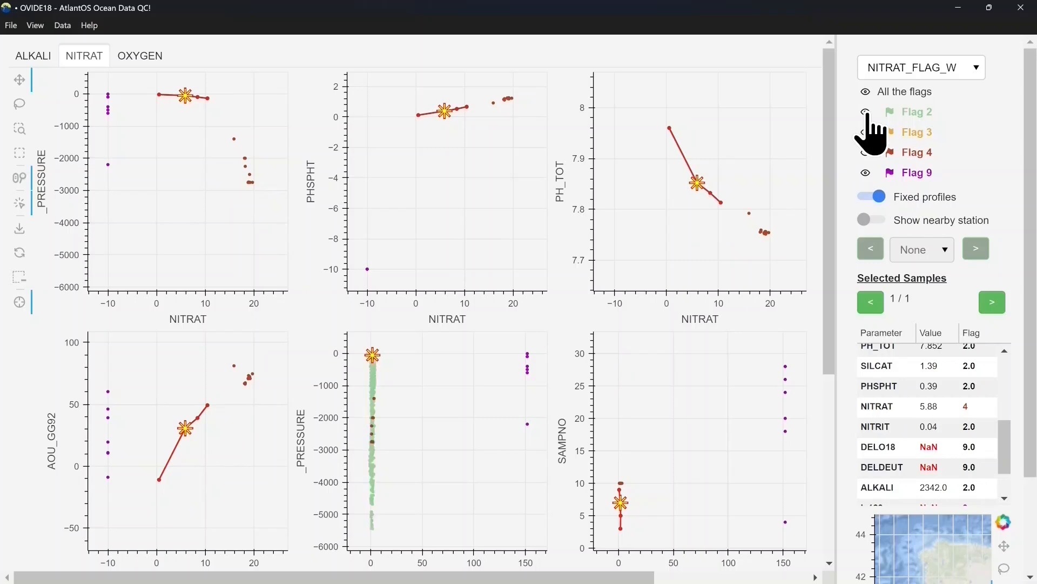
# Turn on the nearby station profile, compare stations 2 through 5 in turn, and choose station 17
pyautogui.click(870, 220)
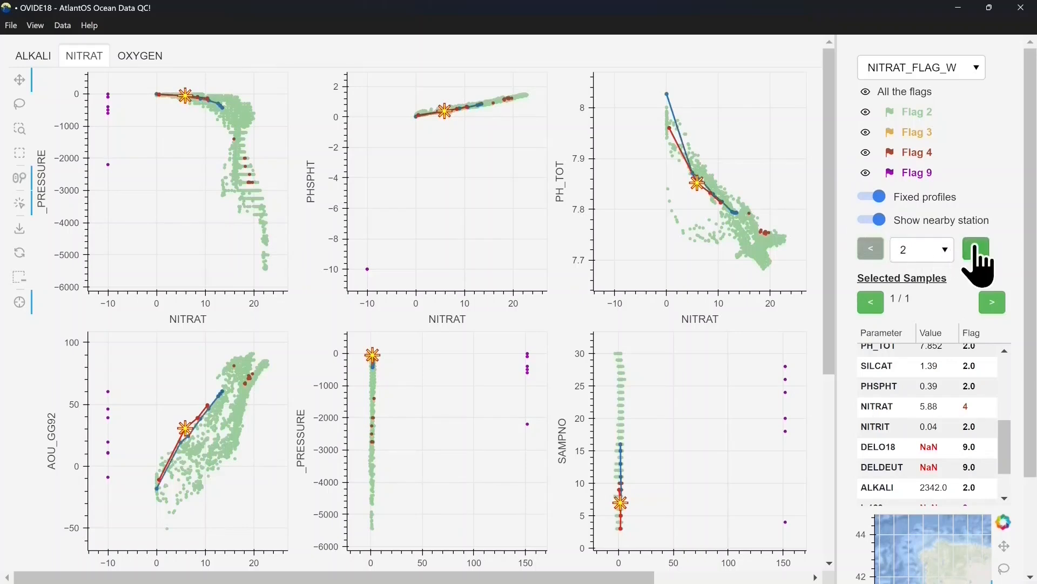
pyautogui.click(975, 250)
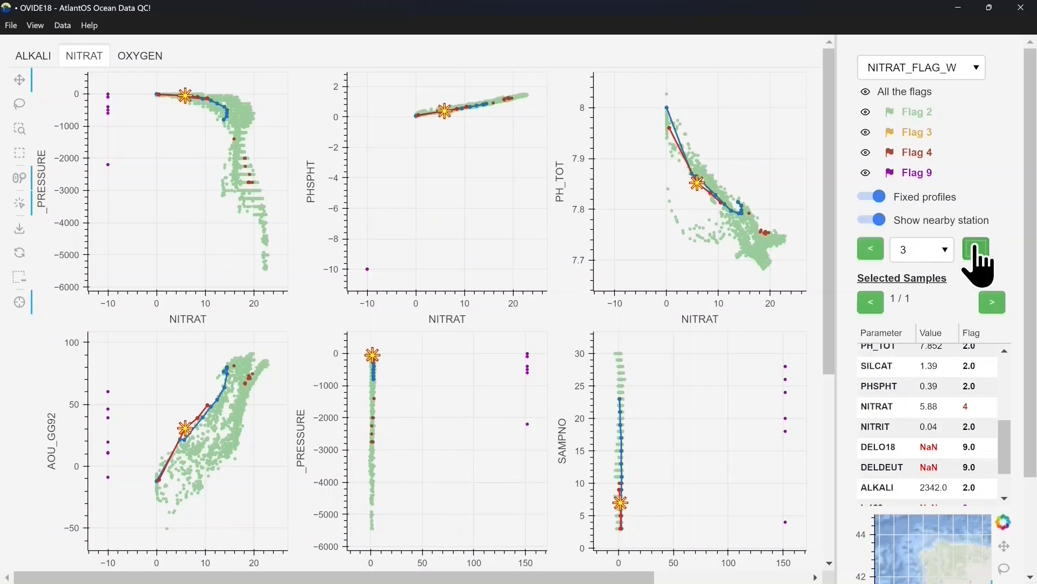
pyautogui.click(976, 250)
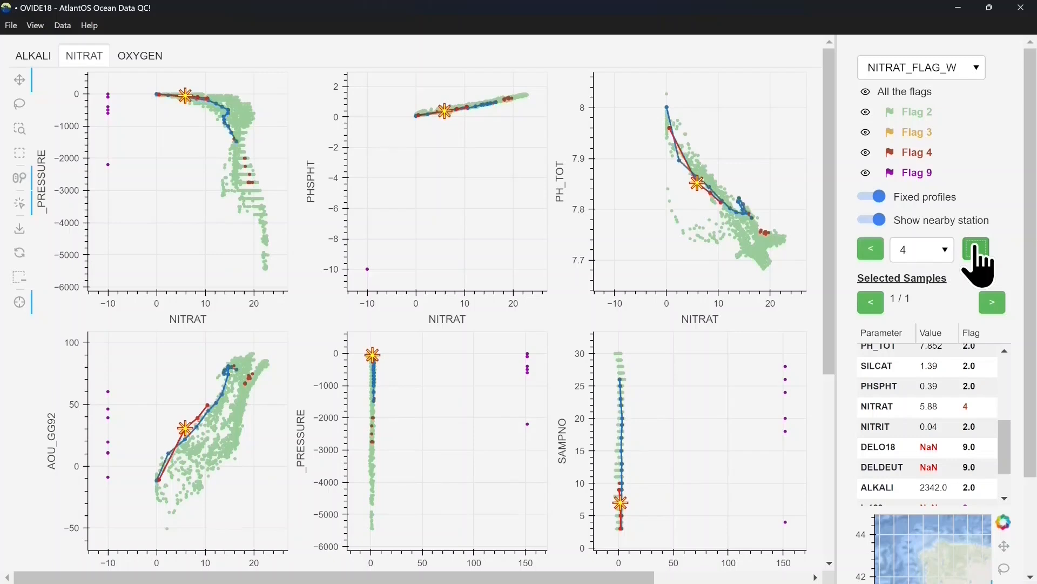
pyautogui.click(976, 249)
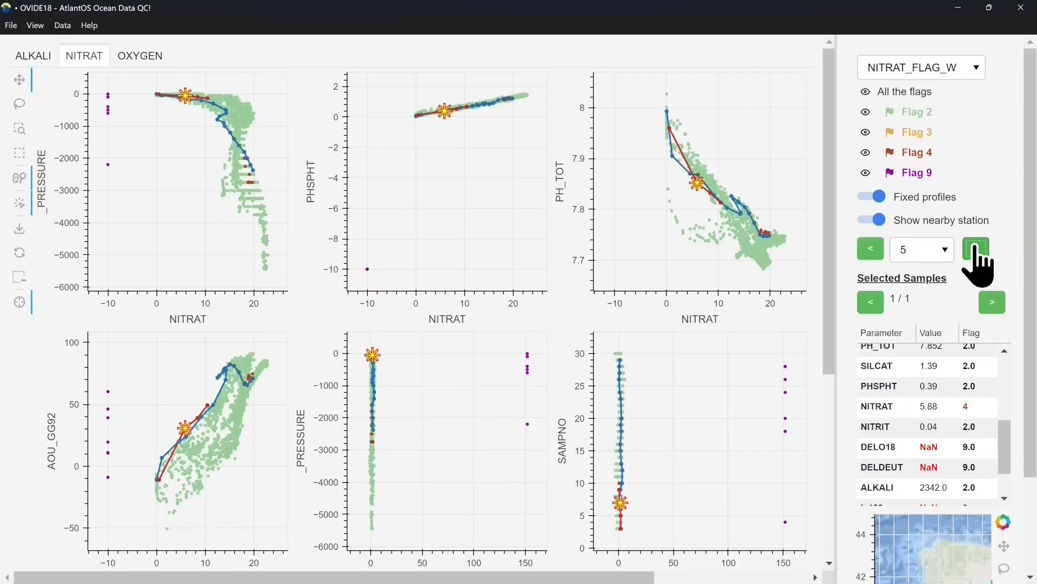
pyautogui.click(940, 257)
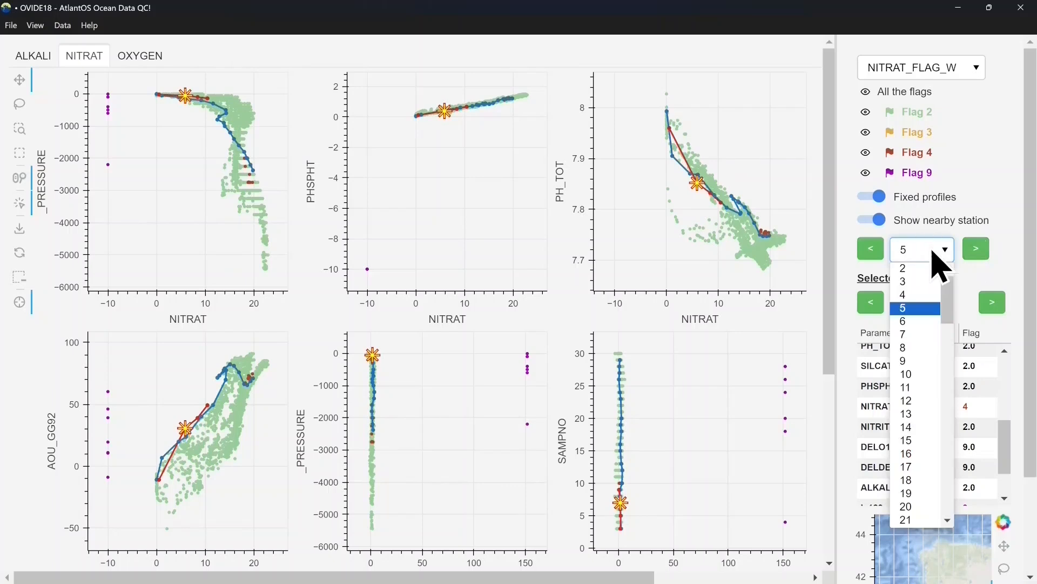
pyautogui.click(908, 467)
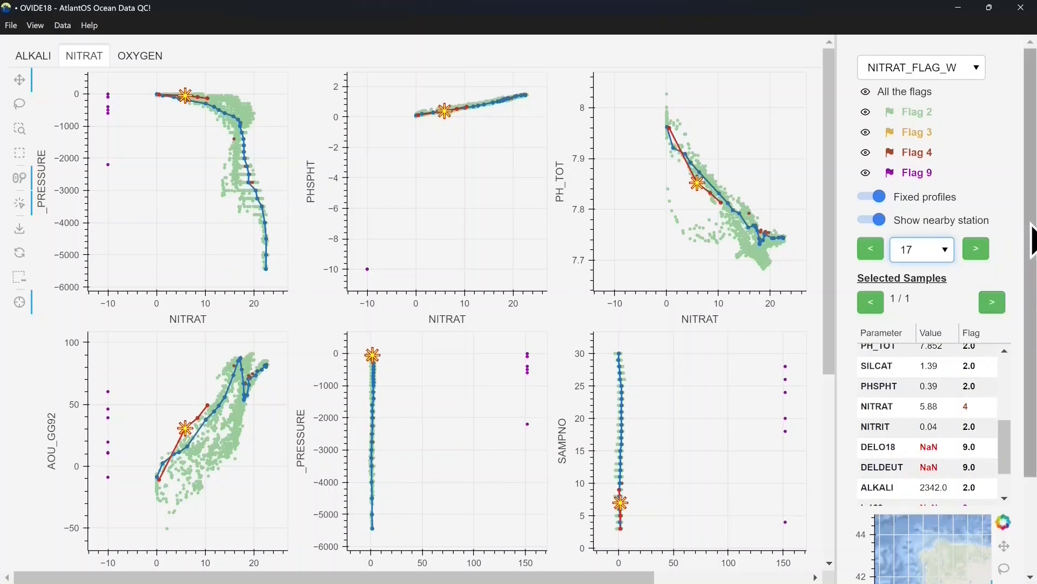
# Clear the sample selection and select all samples of the easternmost station, near longitude -9.46, on the map
pyautogui.scroll(-2, 1026, 251)
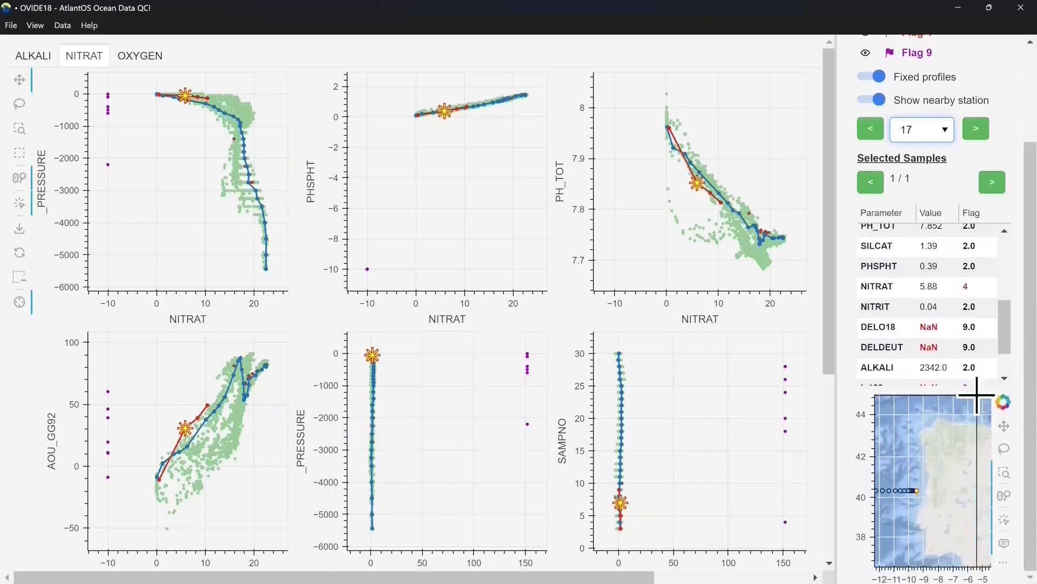
pyautogui.scroll(-3, 938, 500)
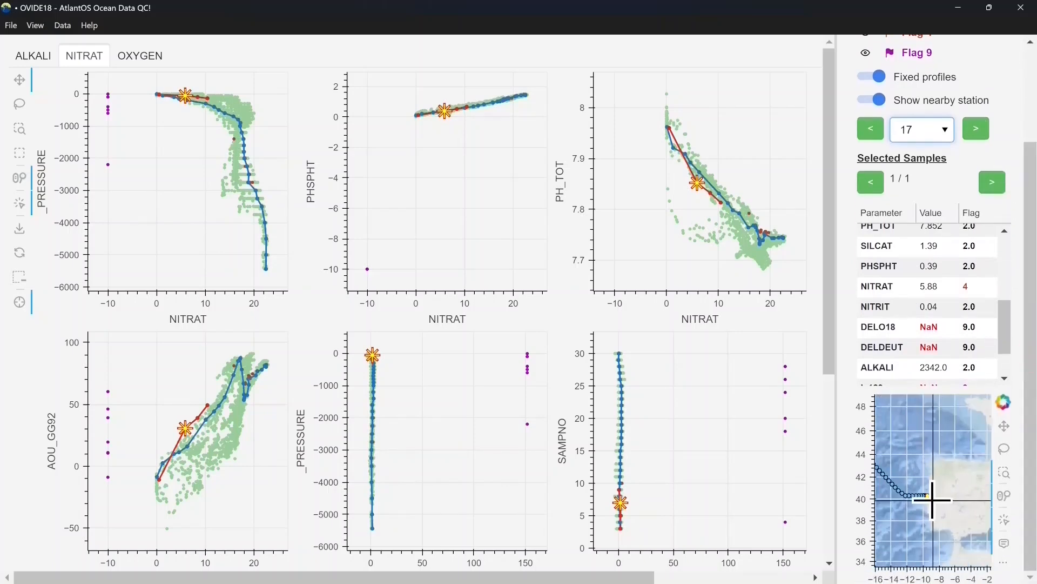
pyautogui.scroll(8, 930, 506)
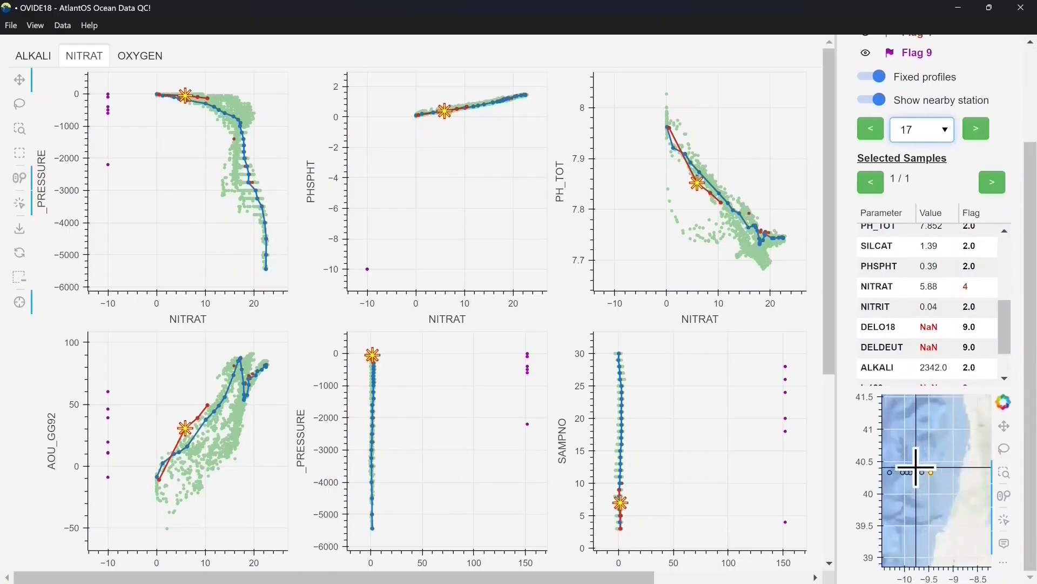
pyautogui.scroll(2, 929, 468)
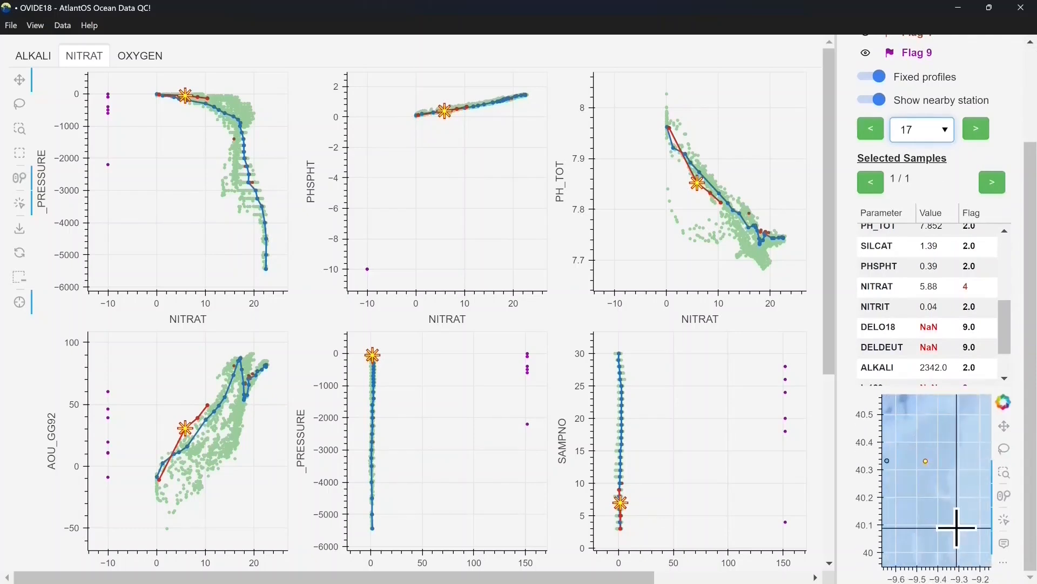
pyautogui.click(20, 277)
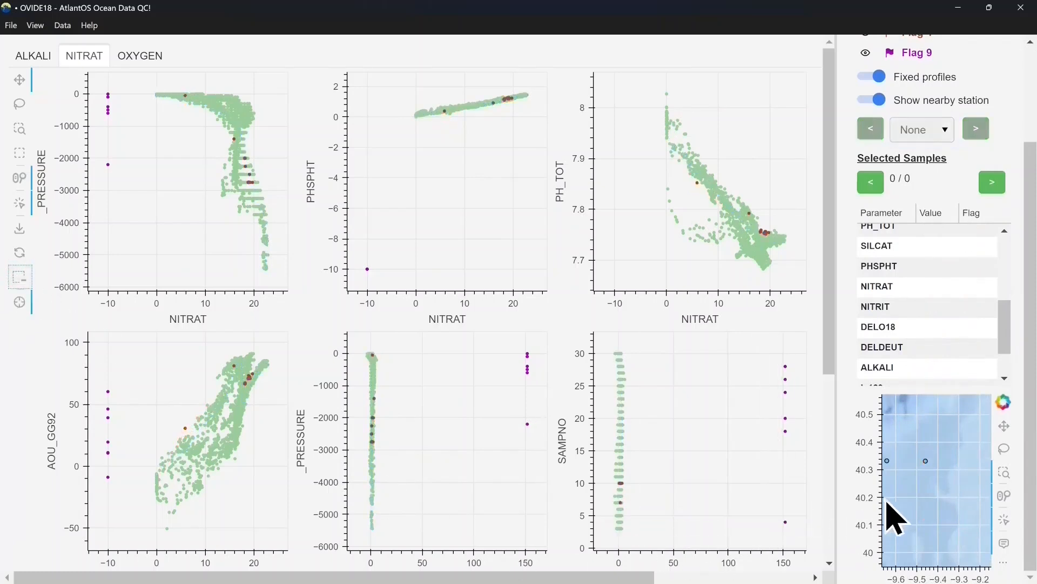
pyautogui.click(927, 459)
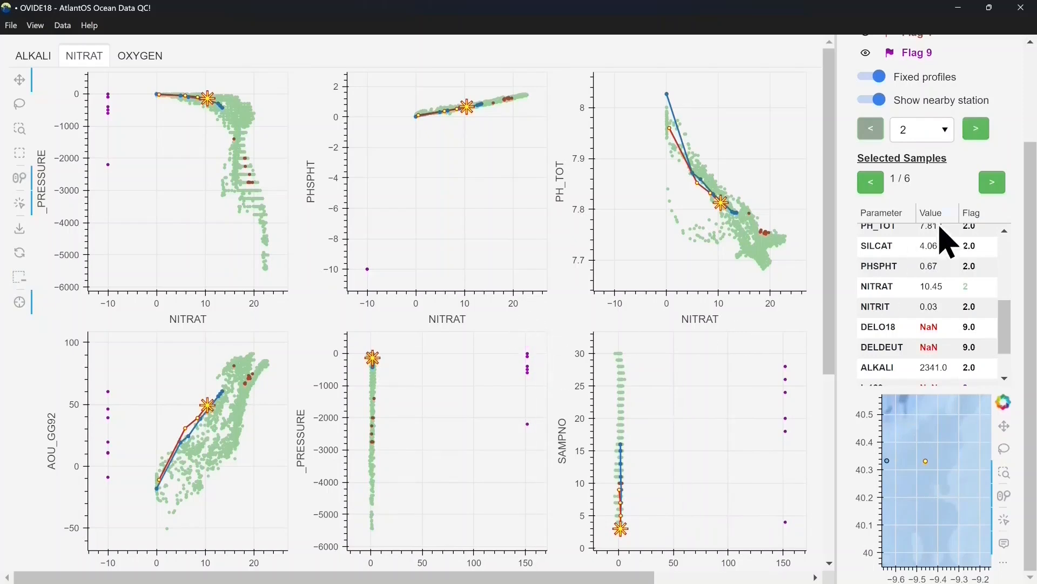
# Go through the selected station's samples one by one up to the sixth, checking their parameter values and plot positions
pyautogui.scroll(5, 956, 273)
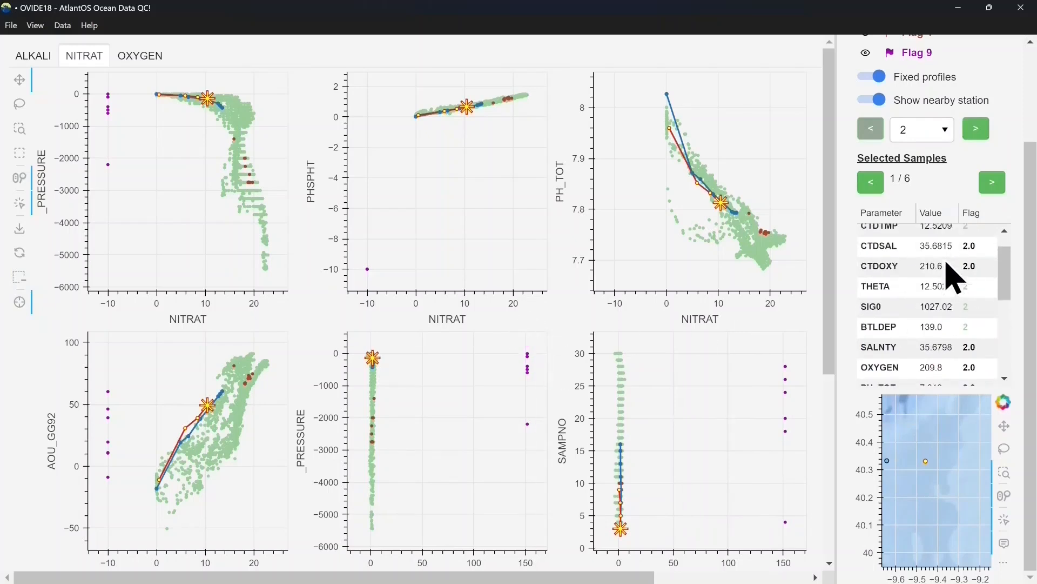
pyautogui.click(992, 183)
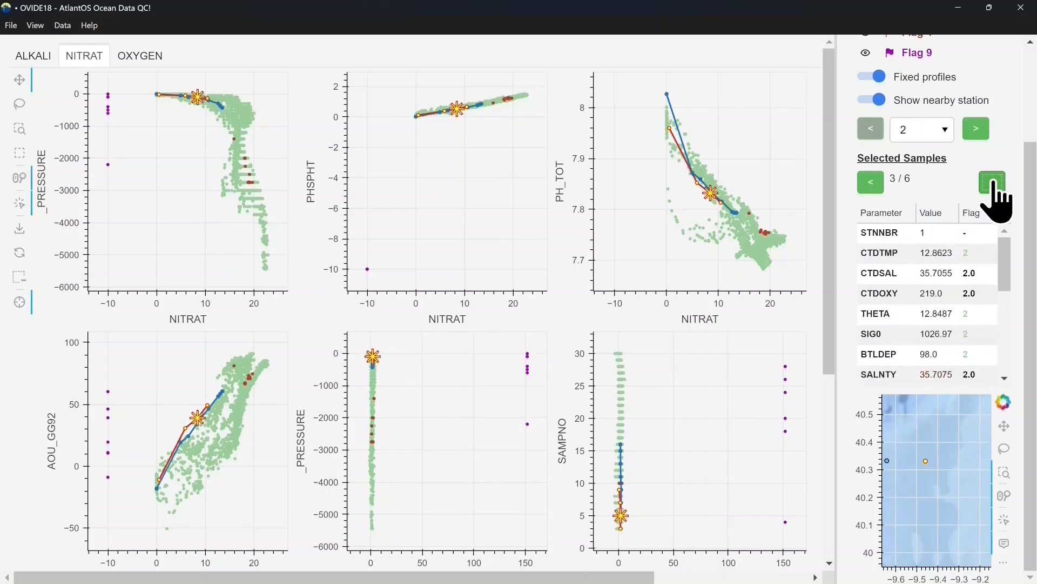
pyautogui.click(993, 183)
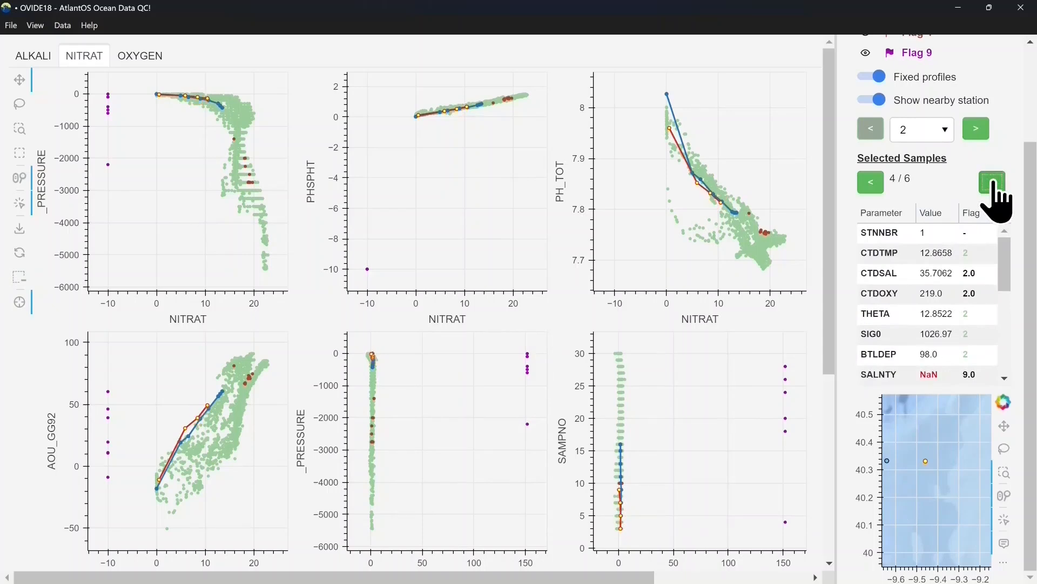
pyautogui.click(993, 183)
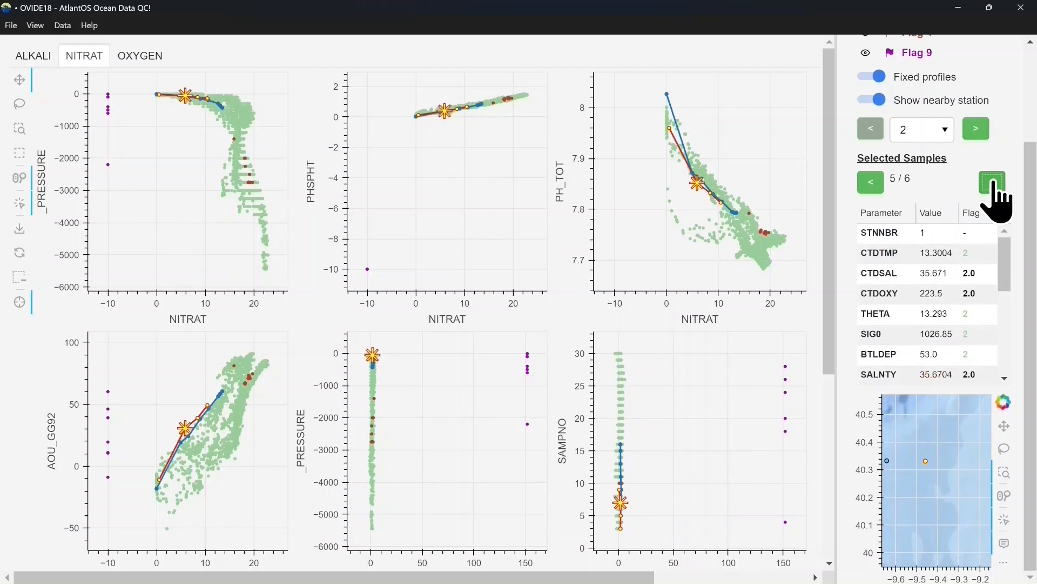
pyautogui.click(993, 183)
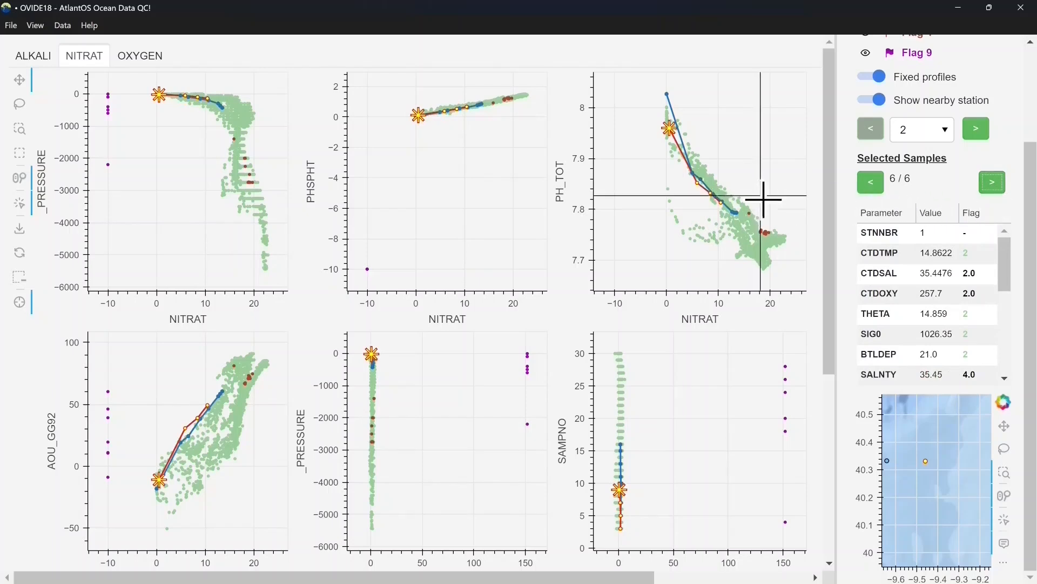
pyautogui.scroll(2, 852, 367)
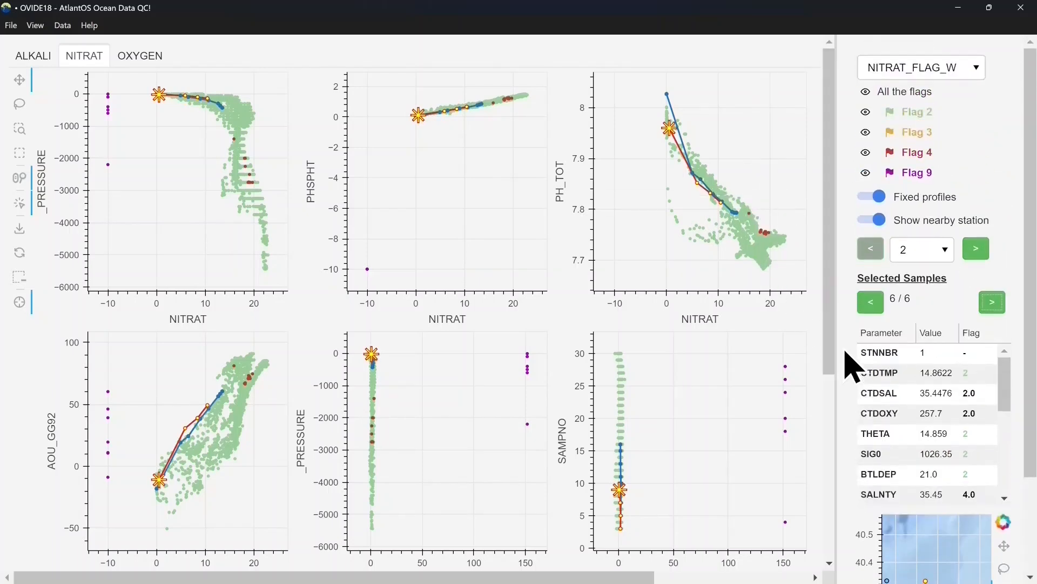
# Color the plots by SALNTY_FLAG_W to view the salinity flags, then switch back to NITRAT_FLAG_W
pyautogui.click(900, 69)
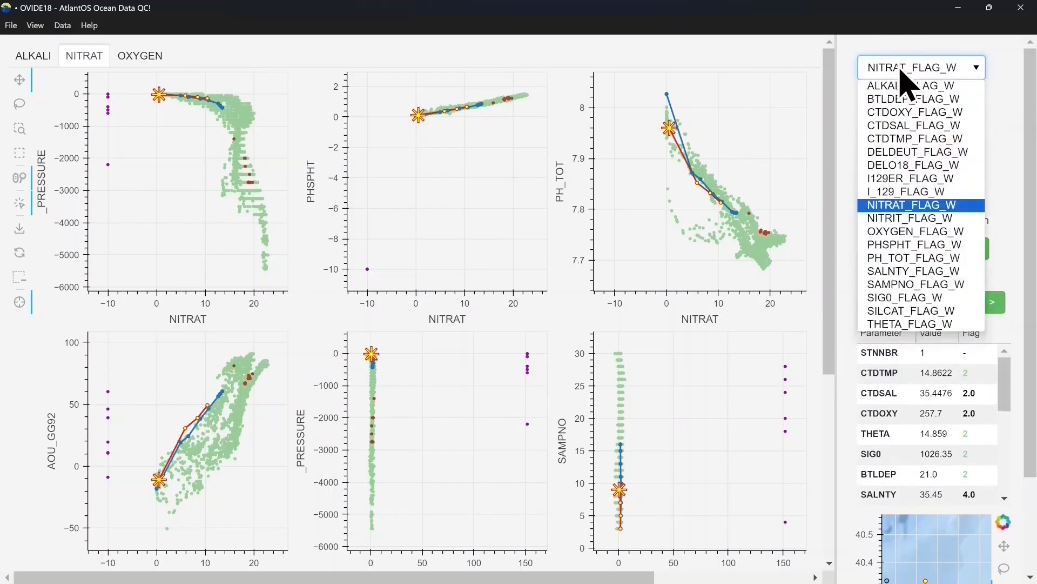
pyautogui.click(913, 272)
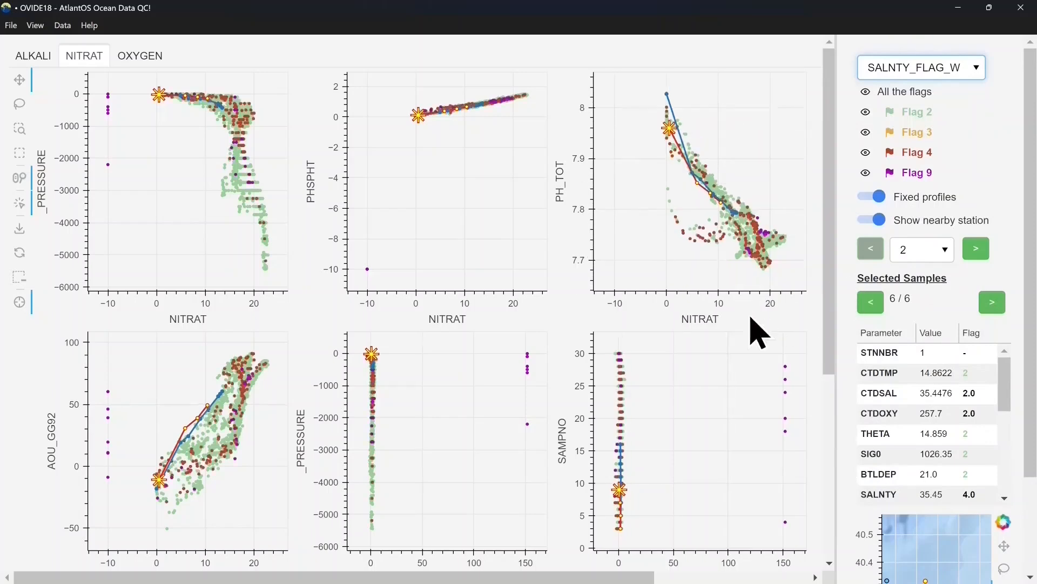
pyautogui.click(901, 69)
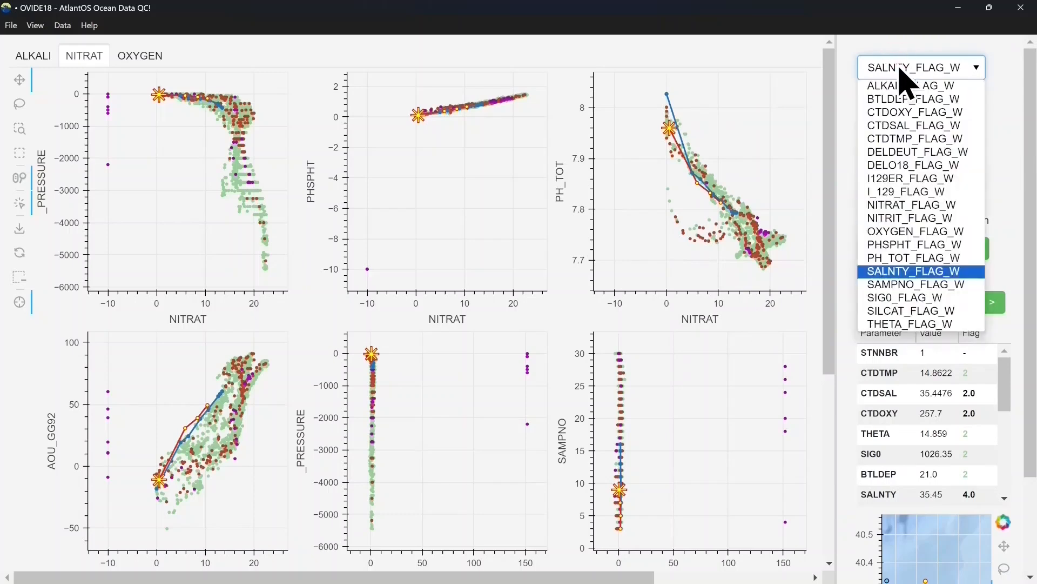
pyautogui.click(917, 205)
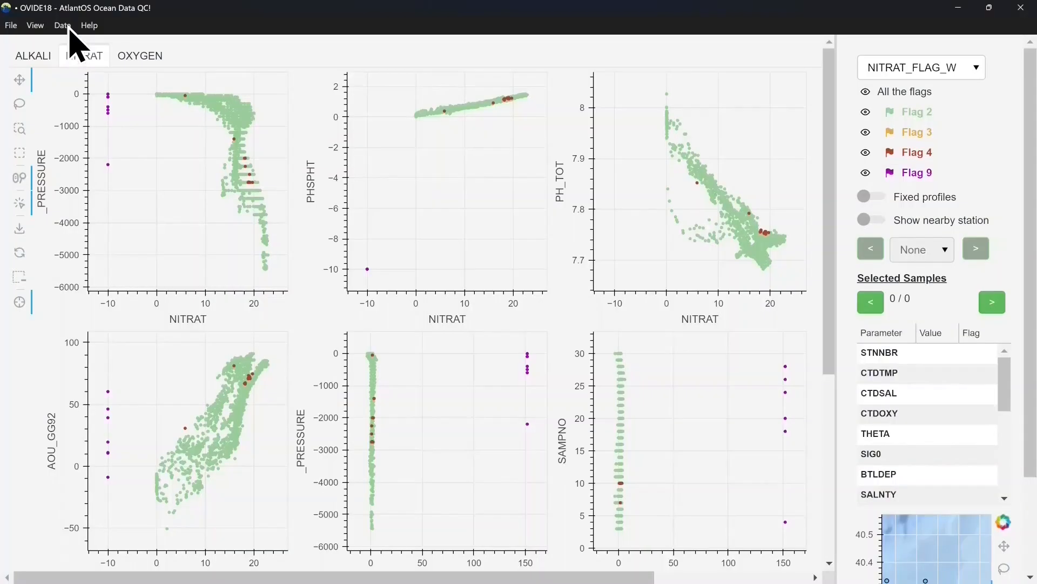
# Show the project's data table, copy its content to the clipboard, and close the table view
pyautogui.click(64, 26)
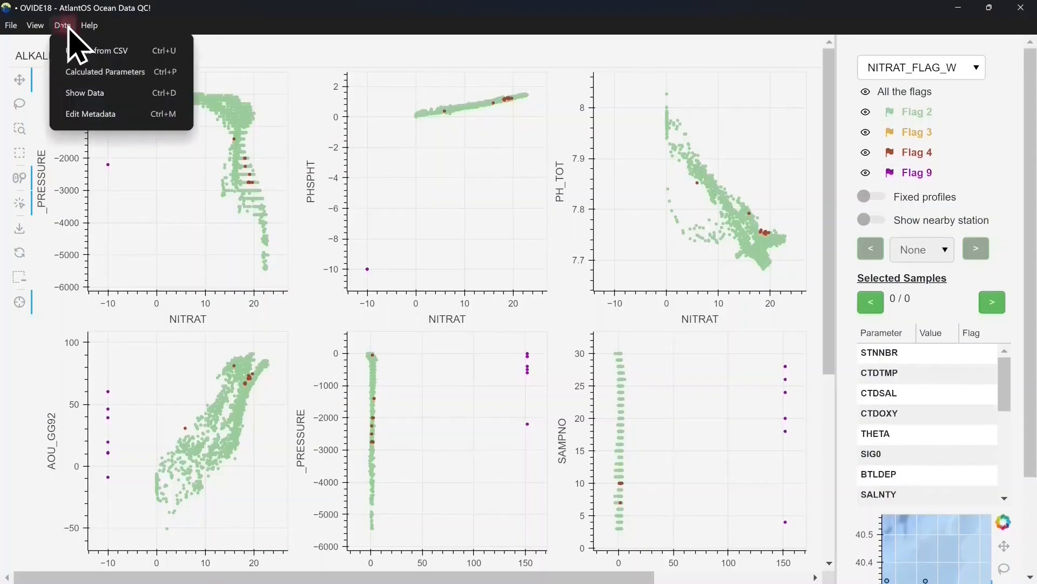
pyautogui.click(100, 94)
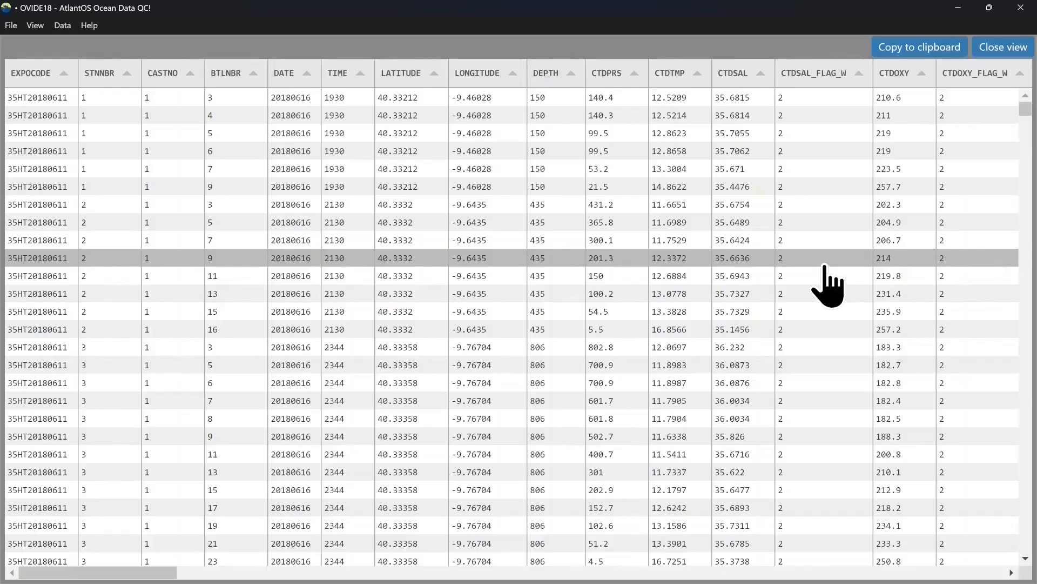
pyautogui.scroll(-10, 1030, 356)
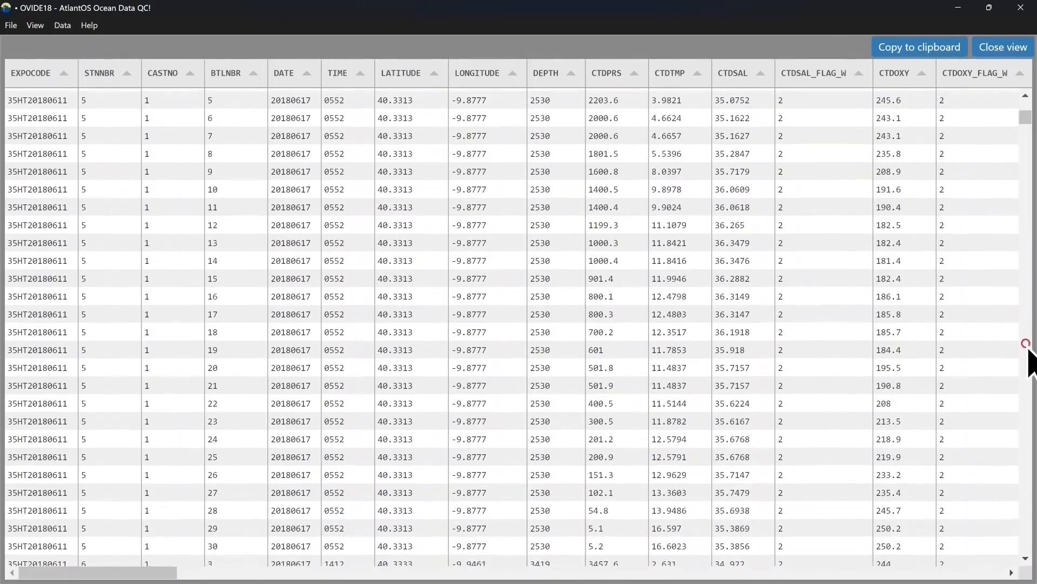
pyautogui.moveTo(1027, 125); pyautogui.dragTo(1025, 205)
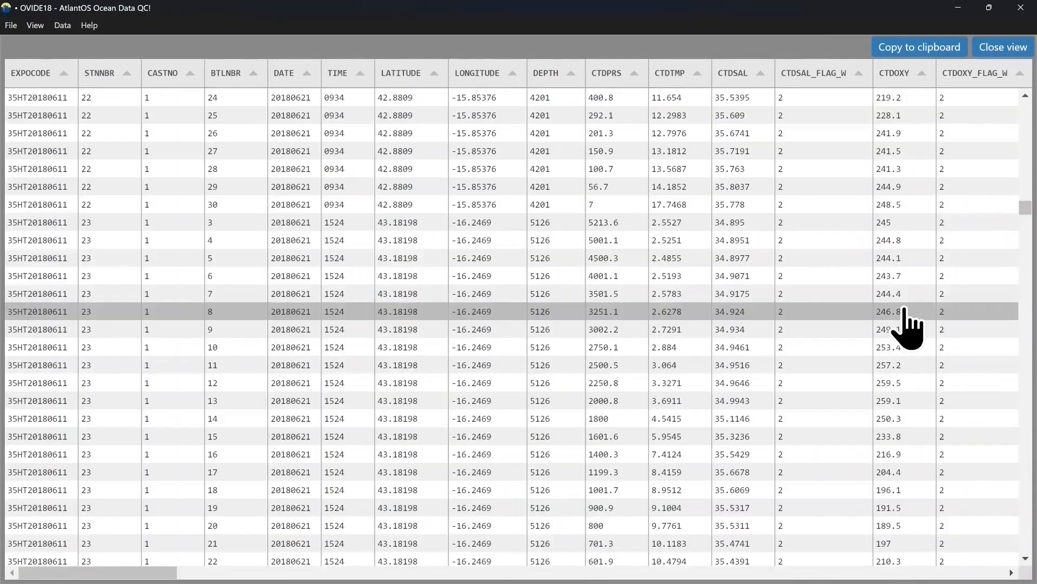
pyautogui.moveTo(125, 575); pyautogui.dragTo(92, 572)
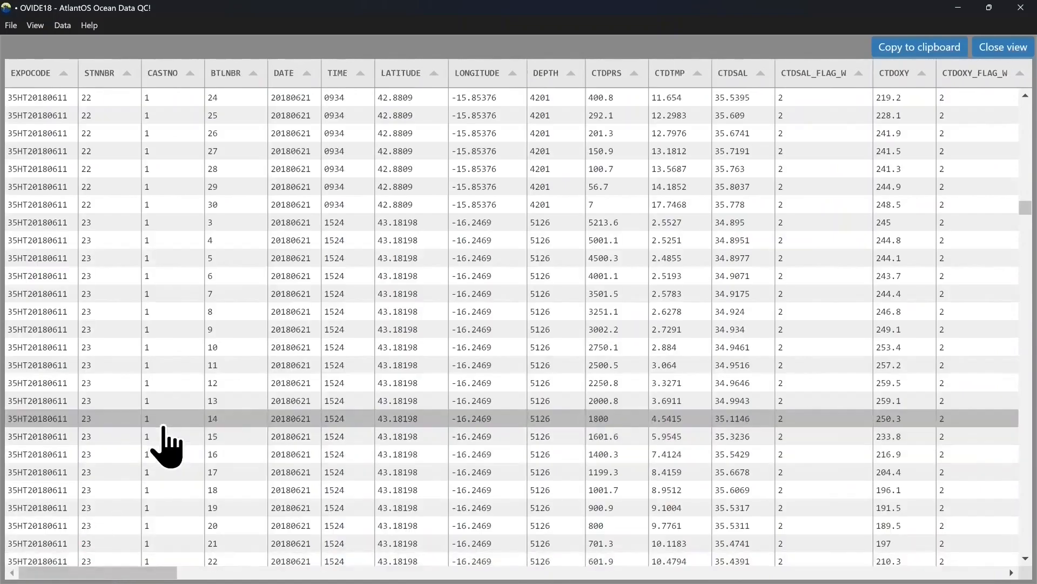
pyautogui.click(919, 48)
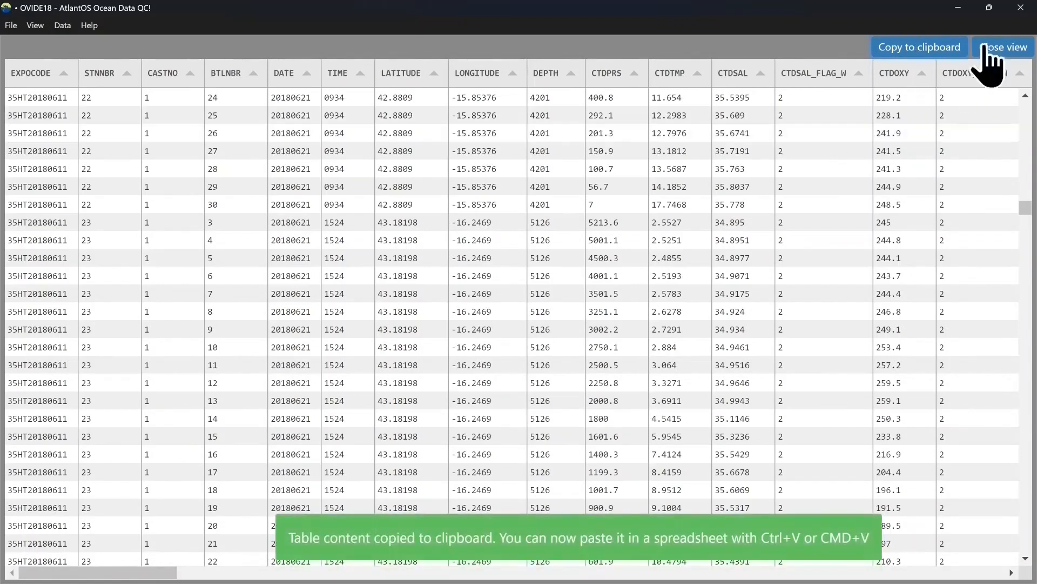
pyautogui.click(1002, 51)
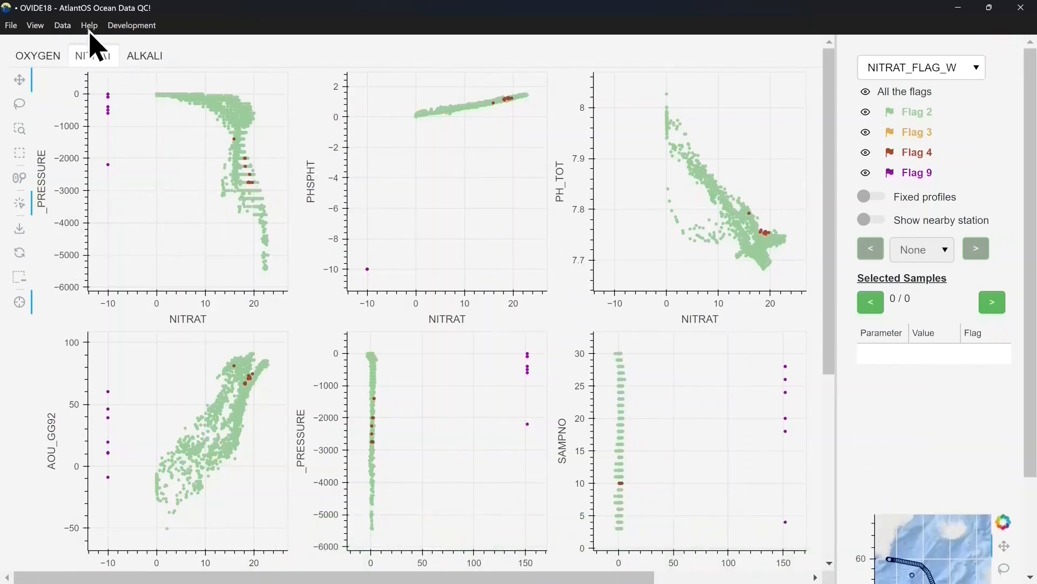
# Read through the project's metadata to its last line and close it without saving
pyautogui.click(62, 27)
pyautogui.click(91, 113)
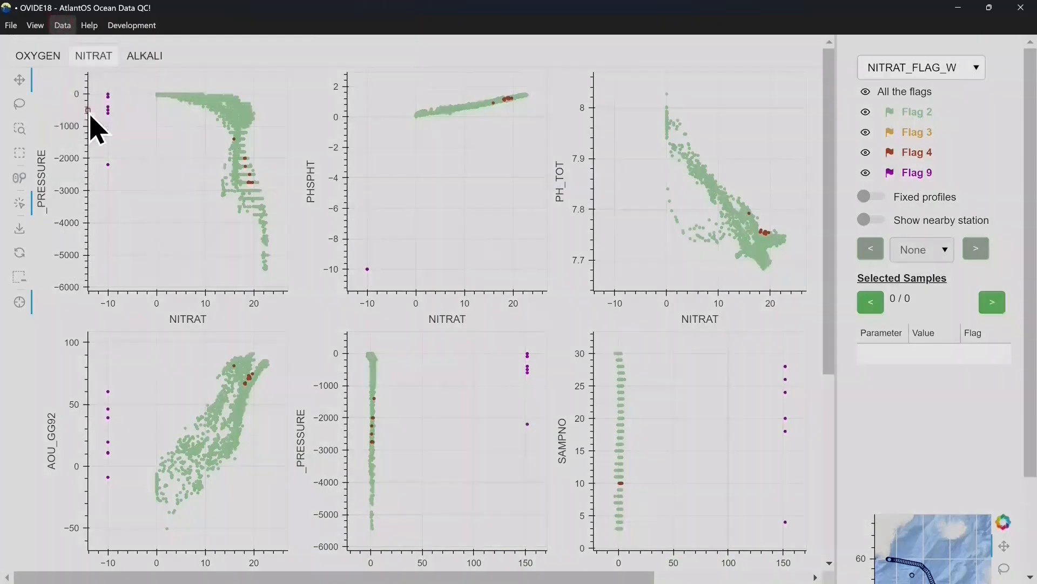
pyautogui.moveTo(822, 185); pyautogui.dragTo(816, 246)
pyautogui.moveTo(762, 216); pyautogui.dragTo(748, 388)
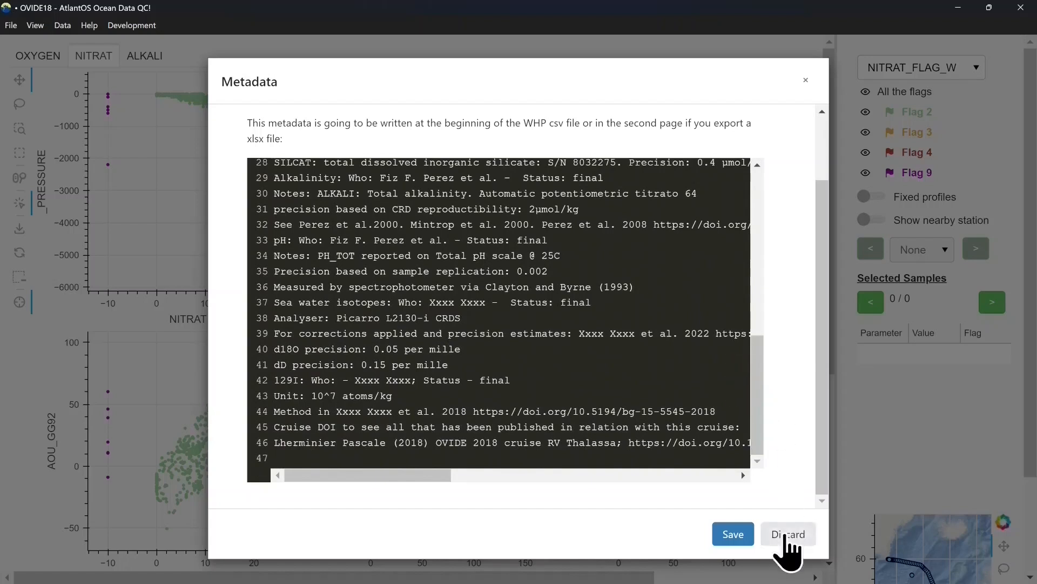
pyautogui.click(788, 535)
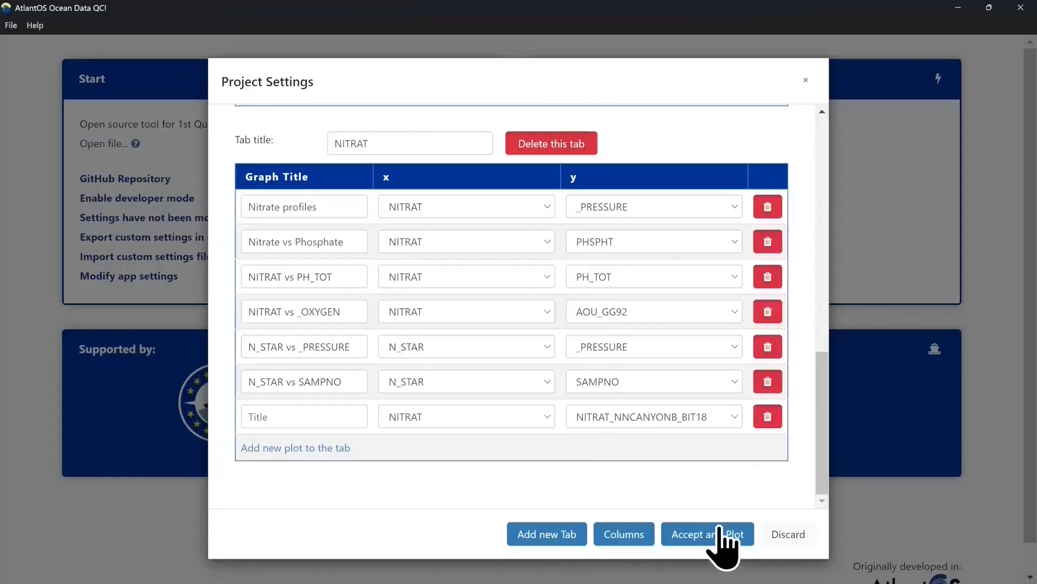
# Accept the project settings to plot the data, and review the action history down to its last entry
pyautogui.click(722, 535)
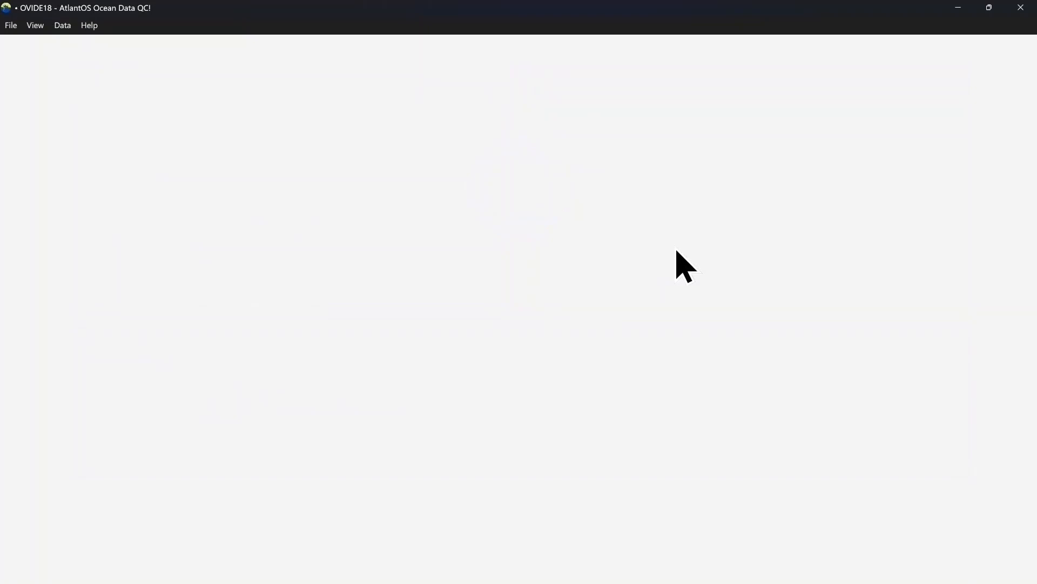
pyautogui.click(57, 27)
pyautogui.click(41, 27)
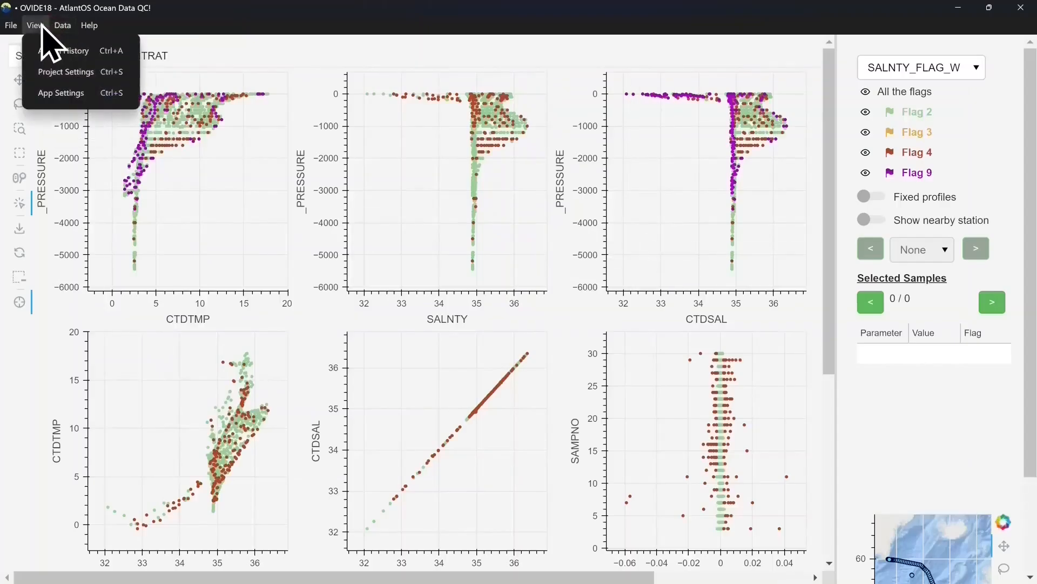
pyautogui.click(79, 52)
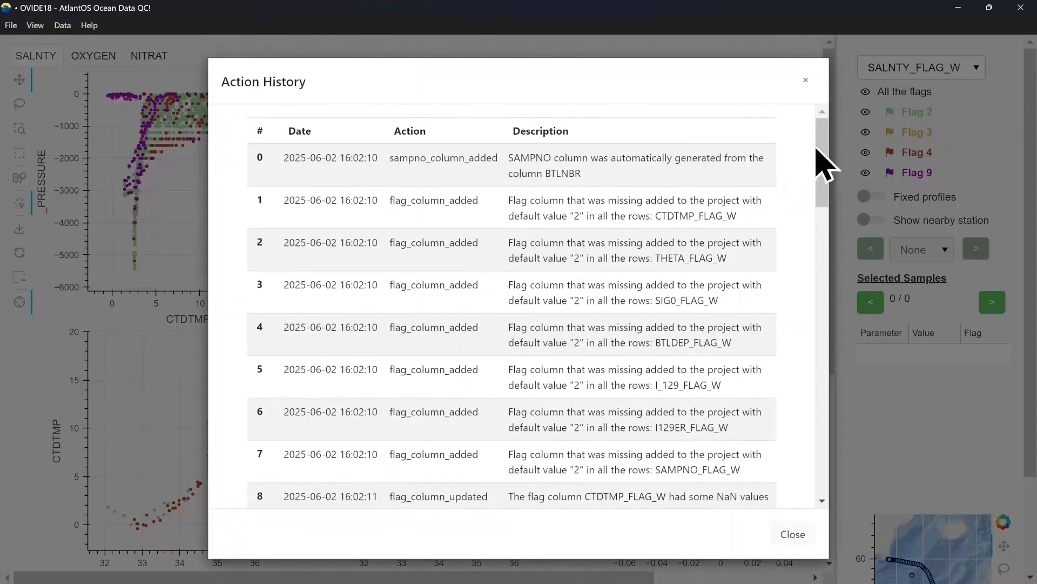
pyautogui.moveTo(825, 136); pyautogui.dragTo(792, 301)
pyautogui.scroll(-10, 790, 306)
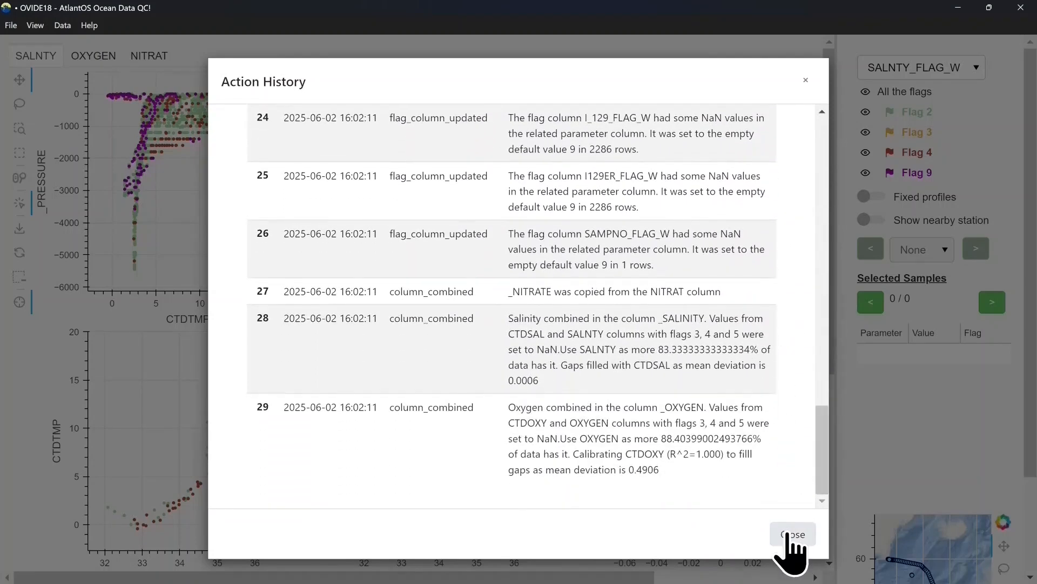
pyautogui.click(789, 535)
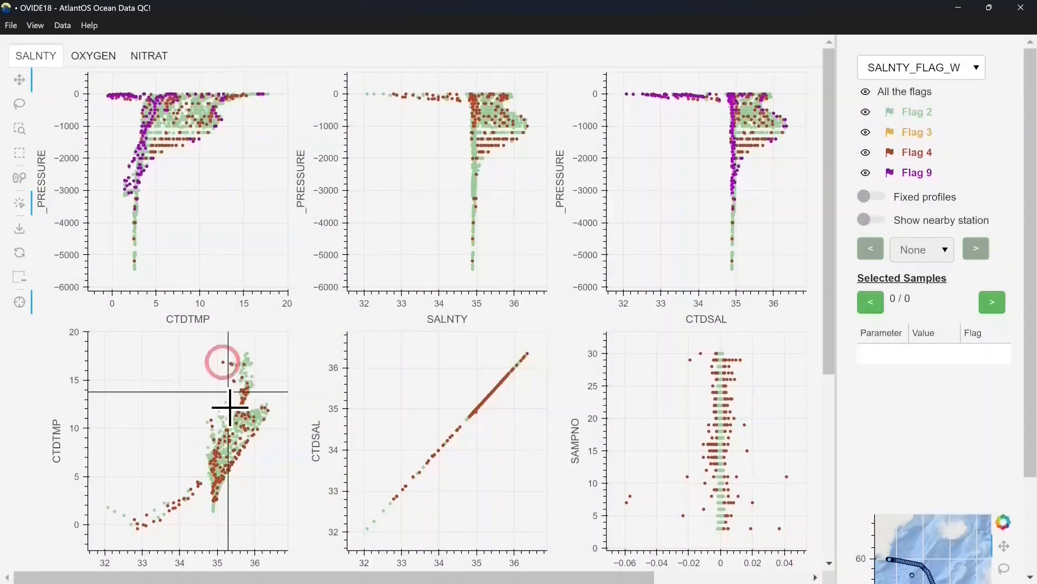
# Set SALNTY_FLAG_W to 2 for the outlying sample near salinity 35.15 and CTDTMP 17, and clear the selection
pyautogui.click(224, 445)
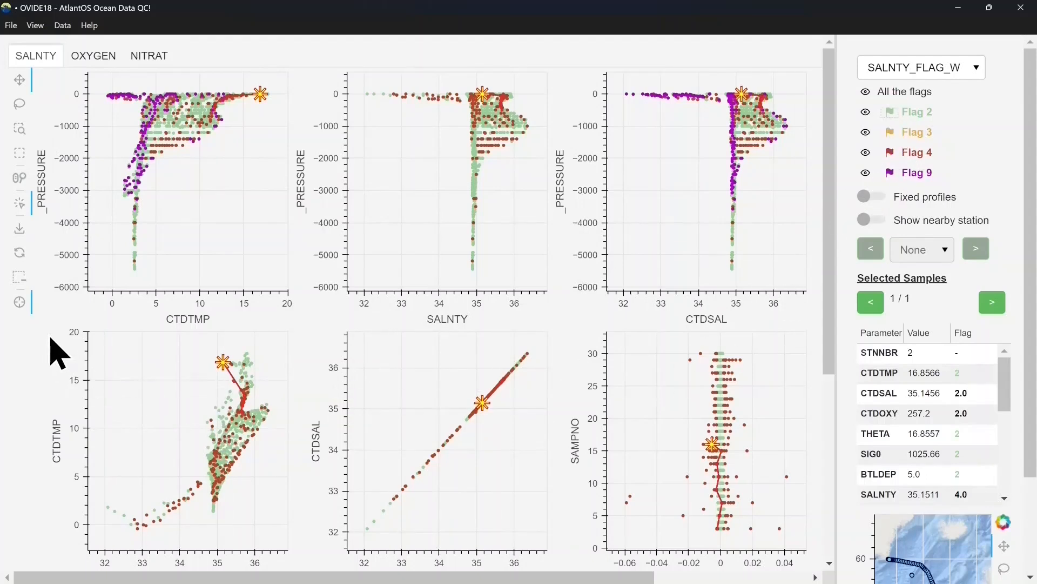
pyautogui.press('2')
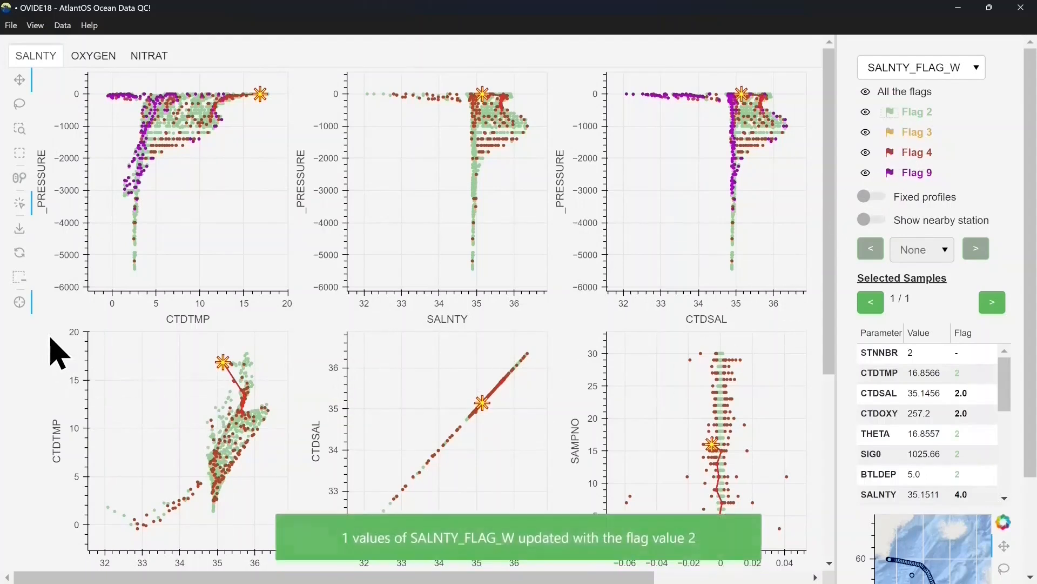
pyautogui.click(18, 277)
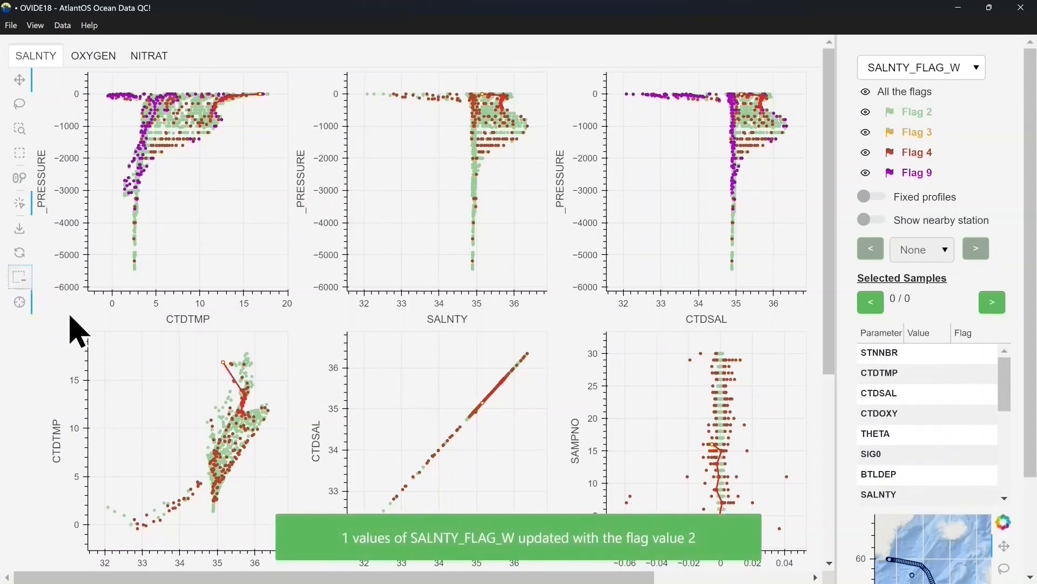
# Check the end of the action history for the record of the flag change
pyautogui.click(35, 26)
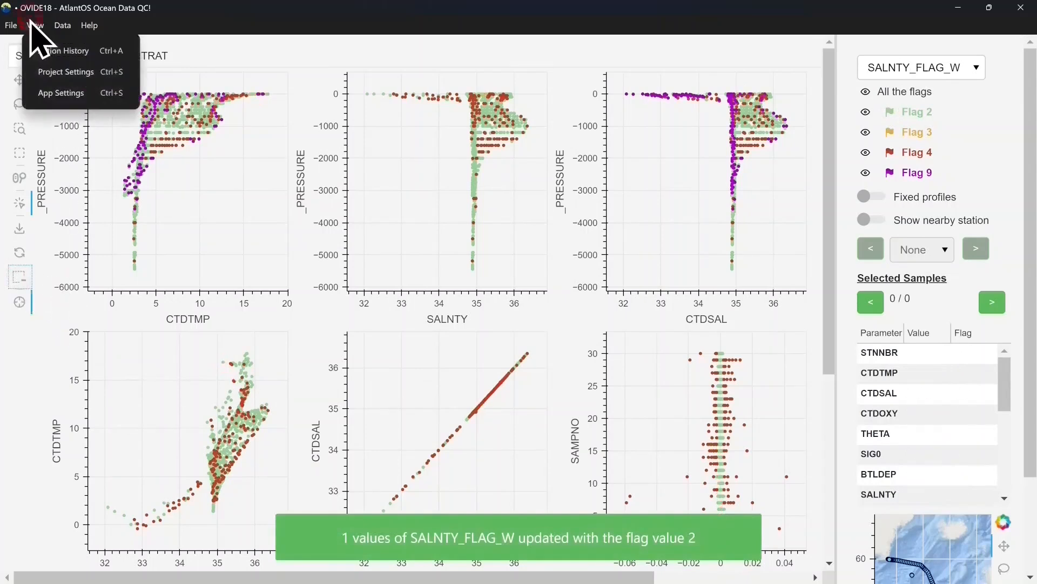
pyautogui.click(50, 50)
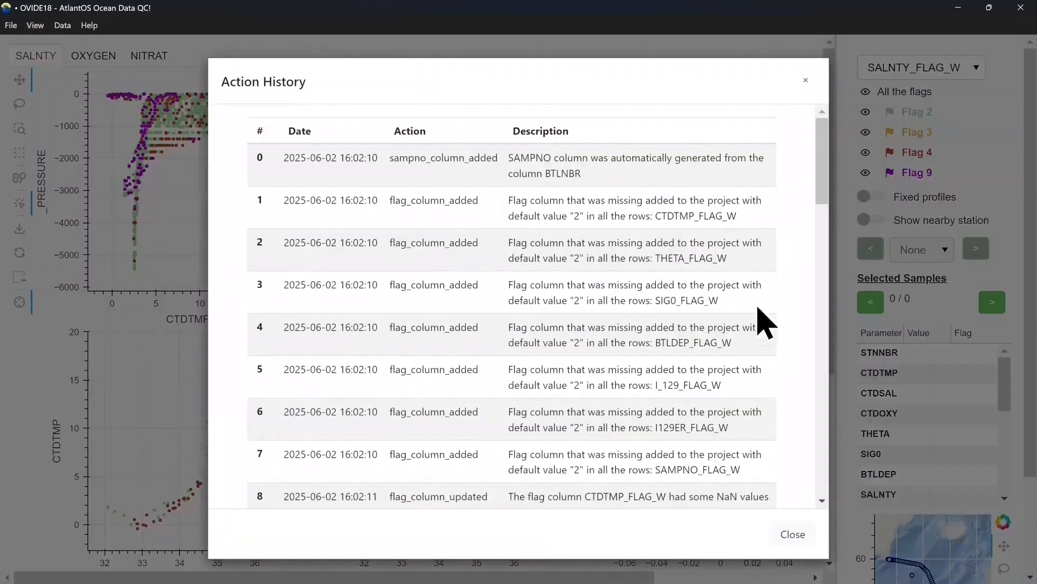
pyautogui.moveTo(826, 169); pyautogui.dragTo(812, 513)
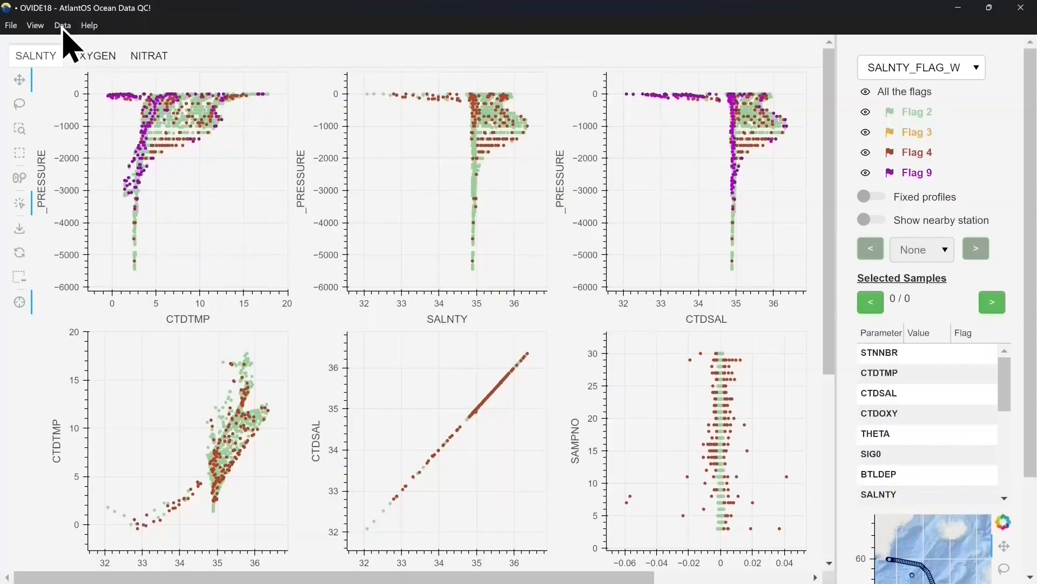
# Try to remove _PRESSURE from the project's current calculated parameters
pyautogui.click(63, 27)
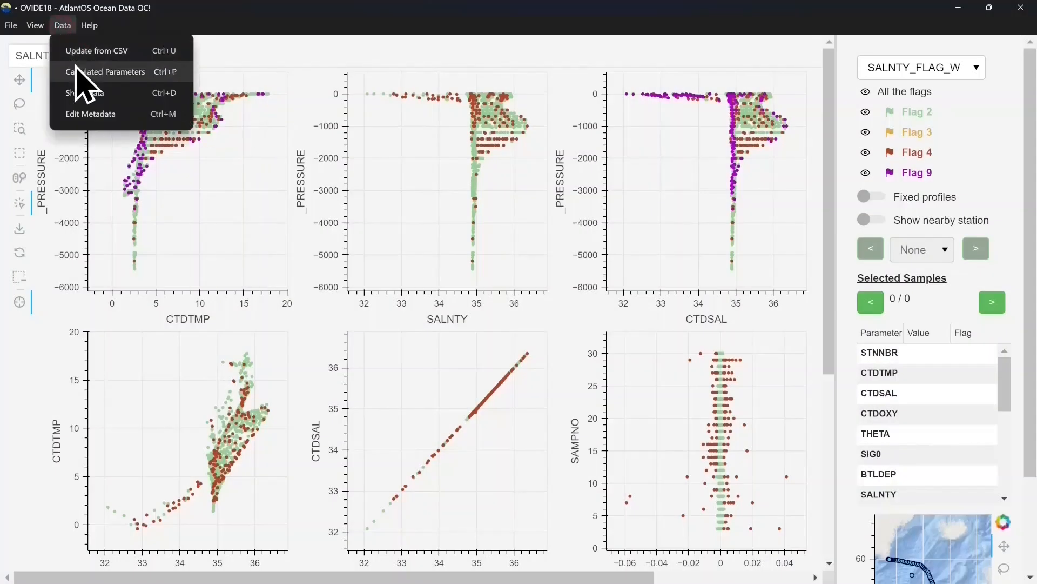
pyautogui.click(76, 70)
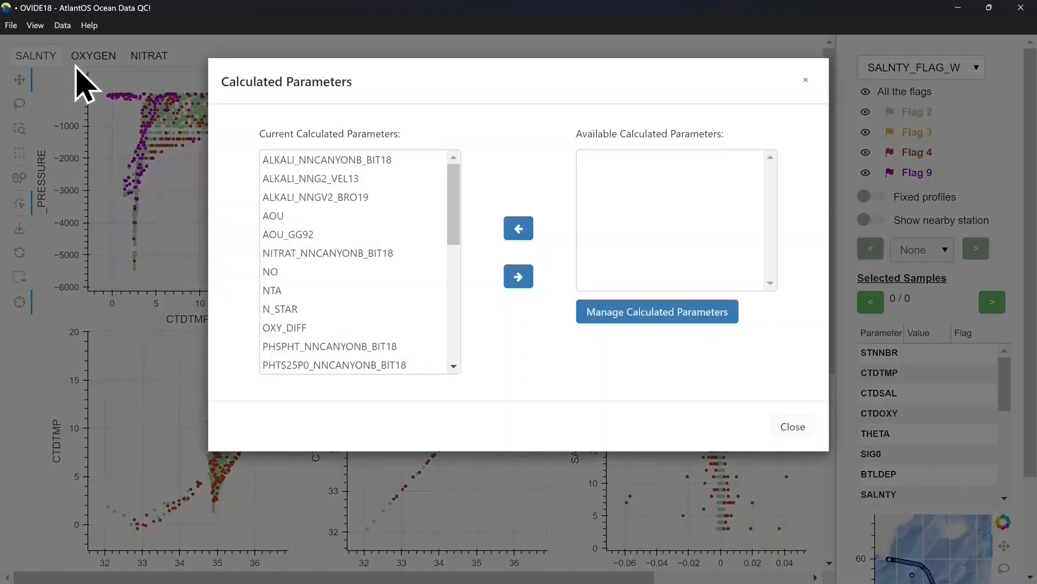
pyautogui.moveTo(455, 243); pyautogui.dragTo(458, 374)
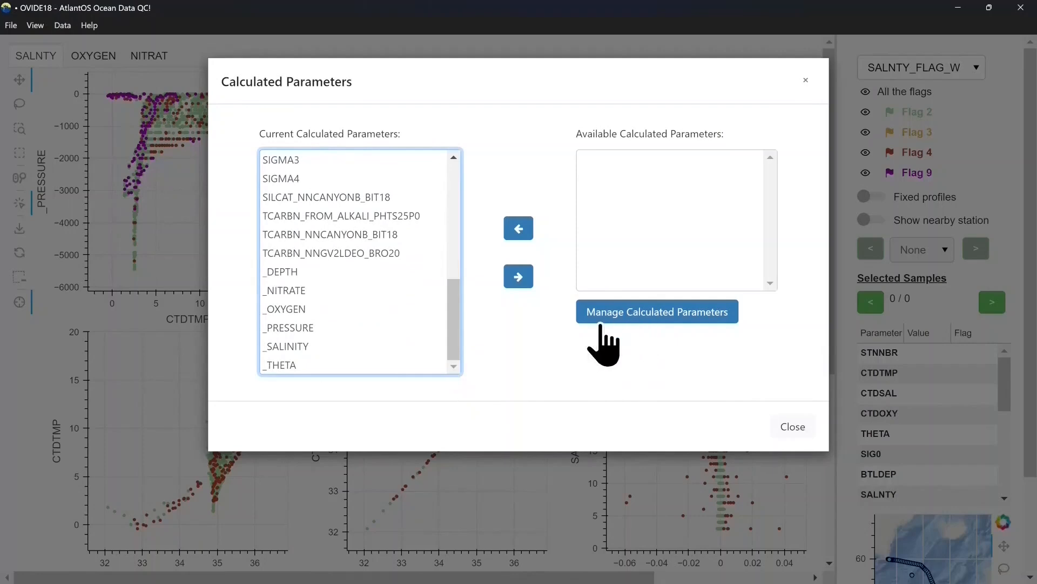
pyautogui.click(407, 328)
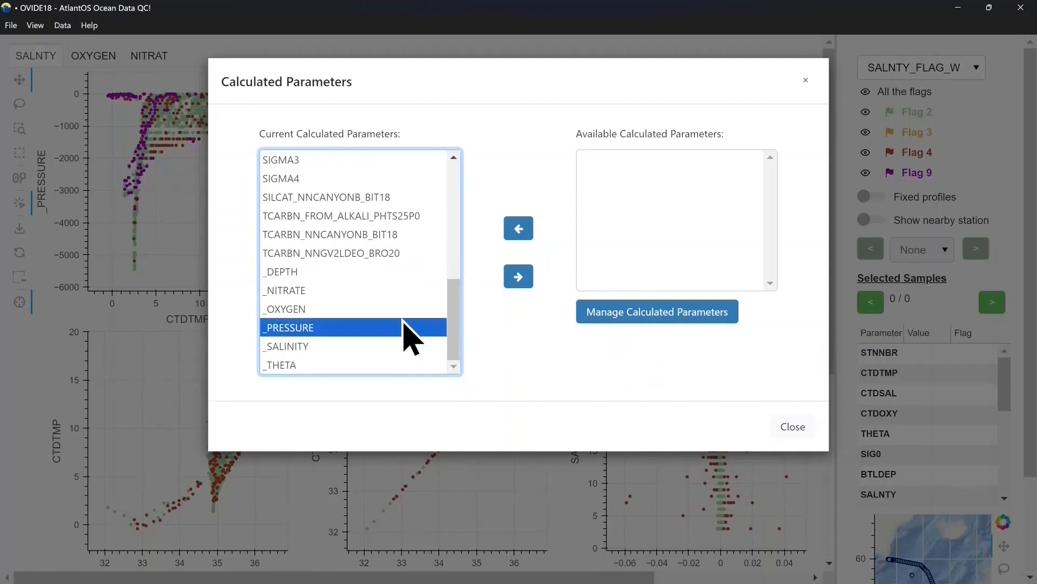
pyautogui.click(519, 276)
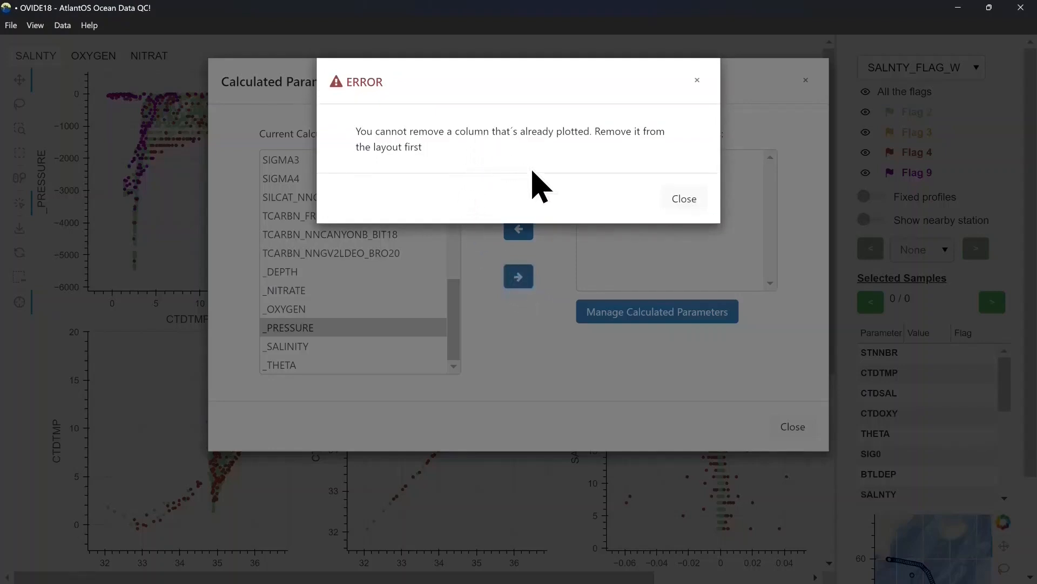
pyautogui.click(673, 205)
# Open the management of calculated parameters and load the _PRESSURE definition to examine its equation
pyautogui.click(655, 311)
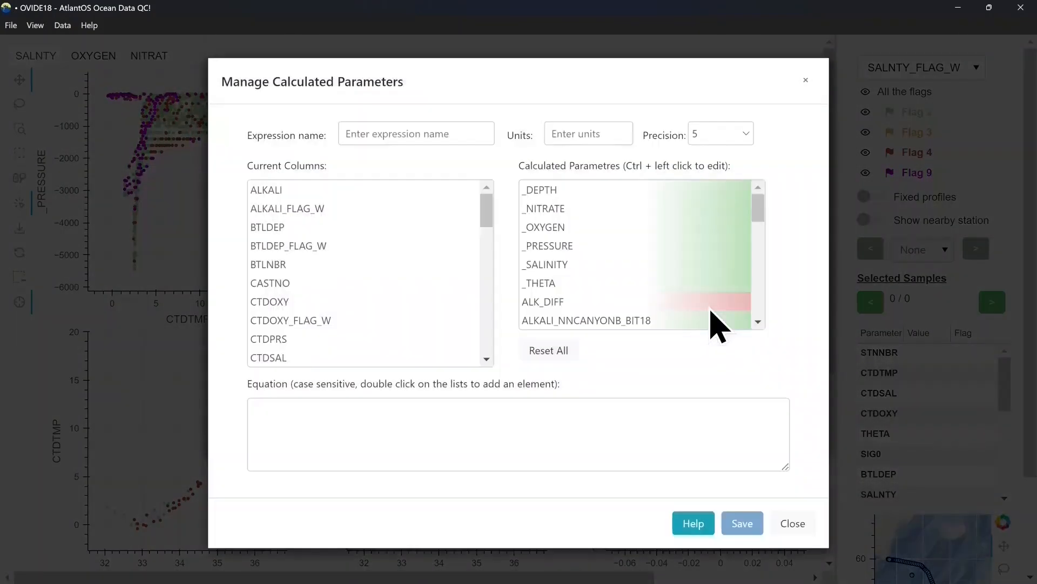
pyautogui.click(618, 245)
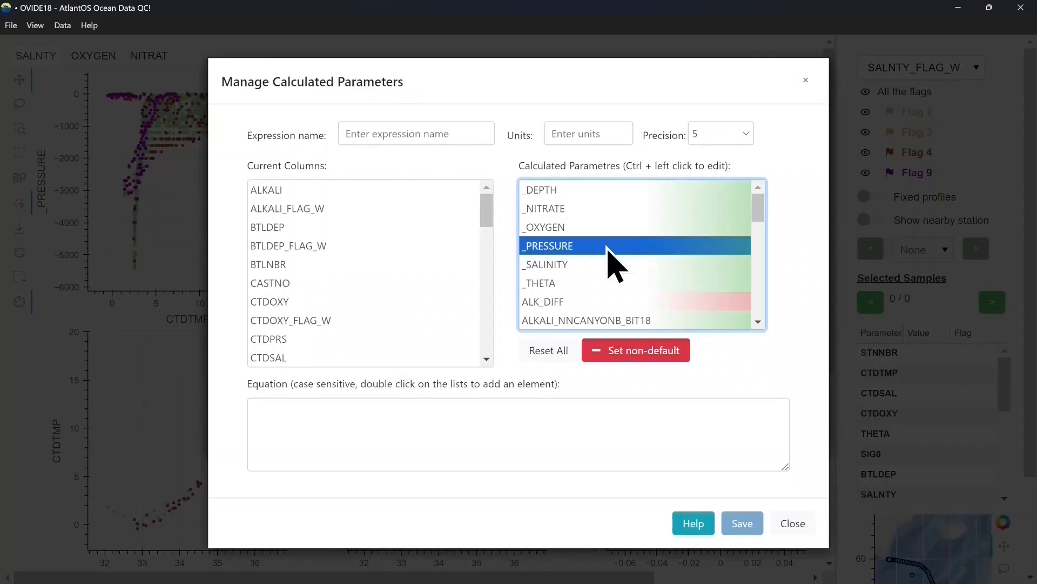
pyautogui.press('alt')
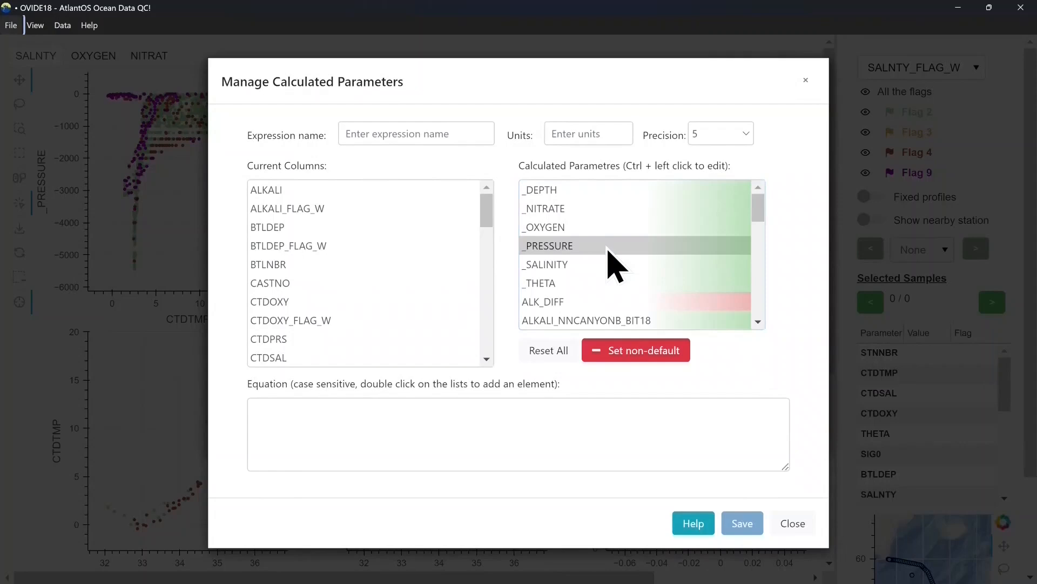
pyautogui.keyDown('ctrl'); pyautogui.click(608, 249); pyautogui.keyUp('ctrl')
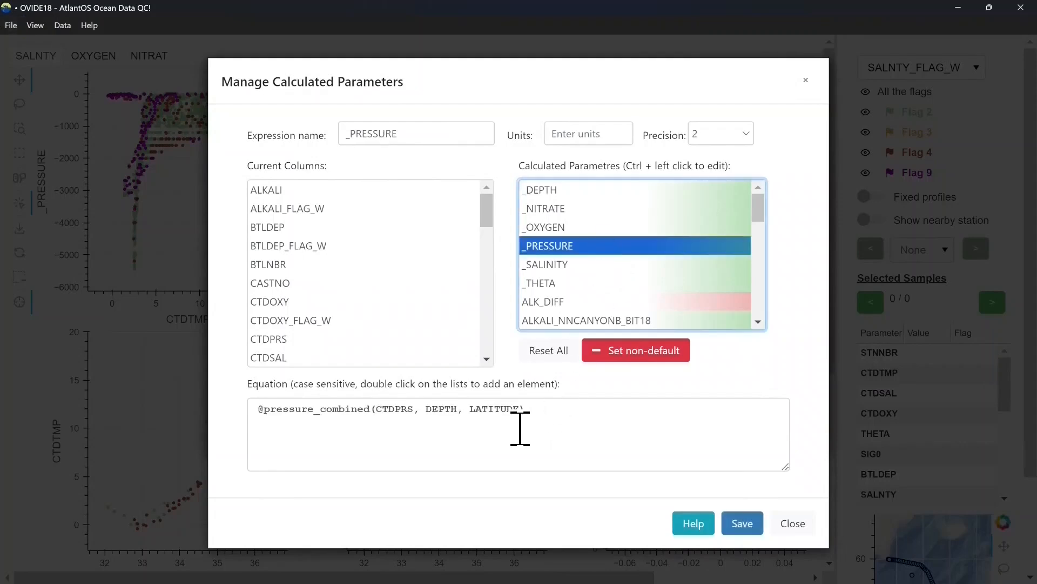
pyautogui.click(535, 421)
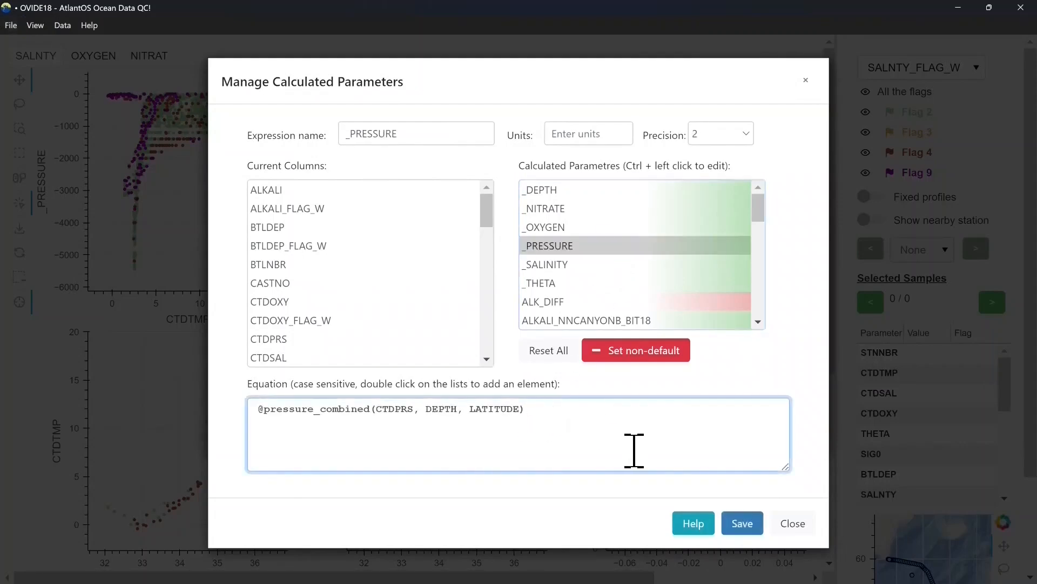
# Read the calculated parameters help on the math, seawater and custom functions, and close it
pyautogui.click(688, 519)
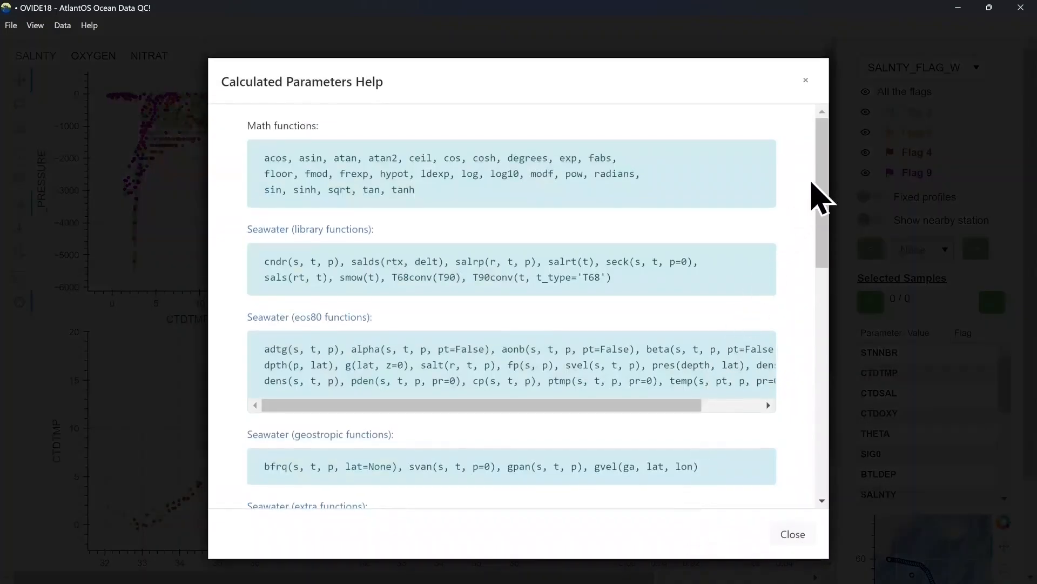
pyautogui.moveTo(821, 159); pyautogui.dragTo(805, 327)
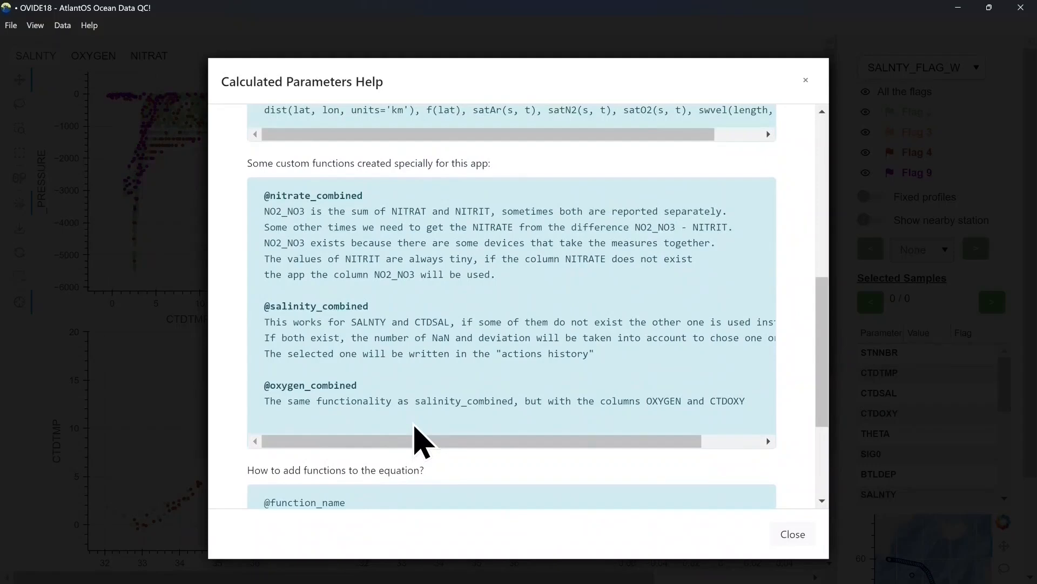
pyautogui.click(792, 534)
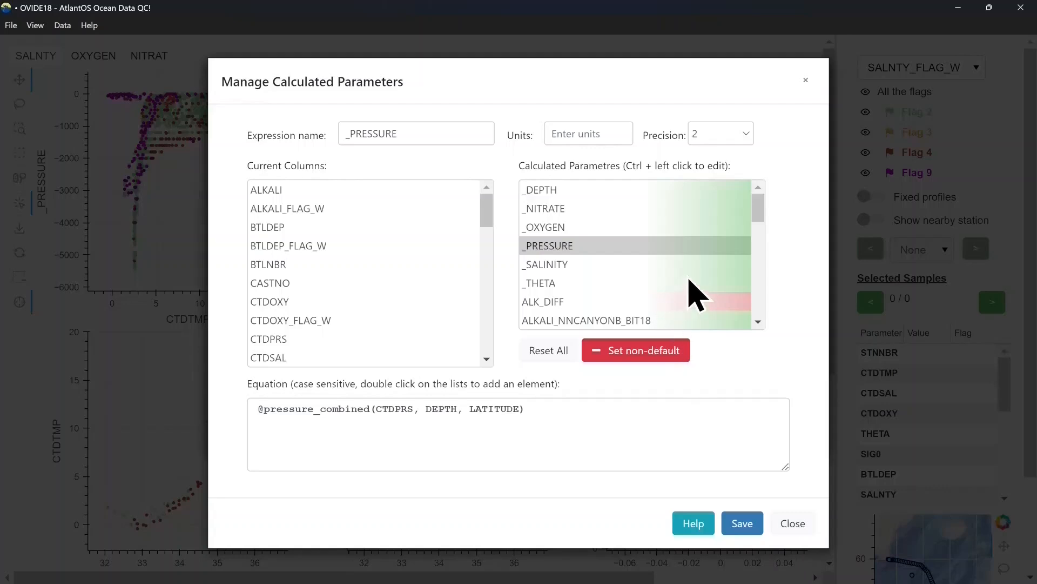
# Load the ALK_DIFF definition to examine its equation
pyautogui.click(657, 300)
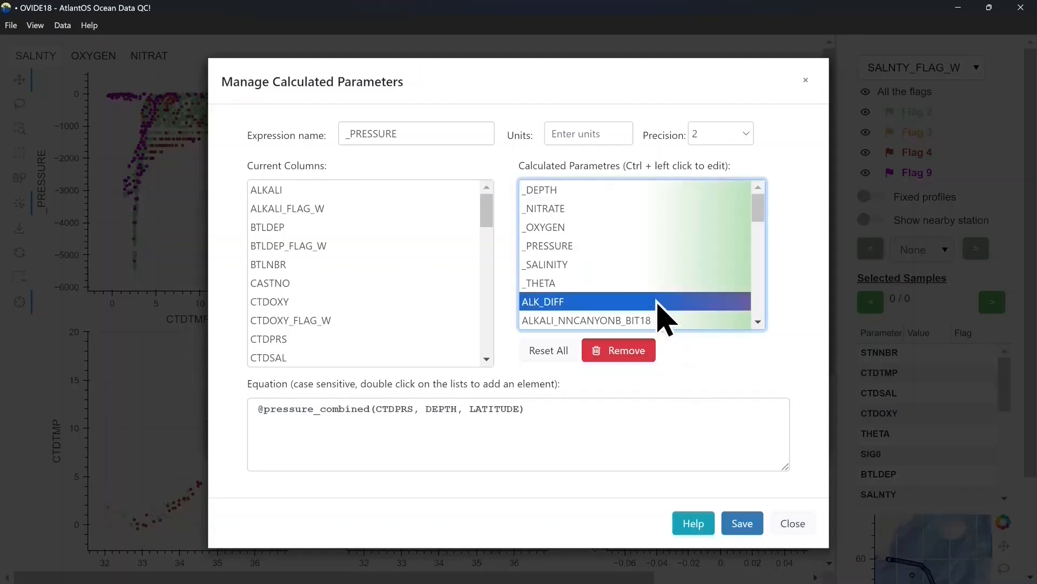
pyautogui.keyDown('ctrl'); pyautogui.click(658, 302); pyautogui.keyUp('ctrl')
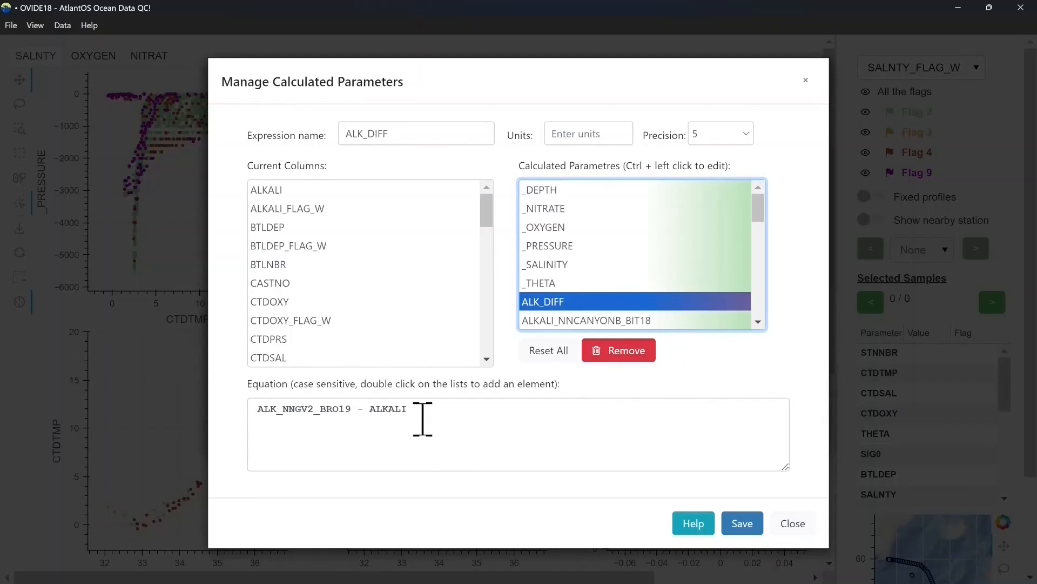
# Set the calculated parameter ALKALI_NNG2_VEL13 as non-default
pyautogui.moveTo(760, 213); pyautogui.dragTo(762, 218)
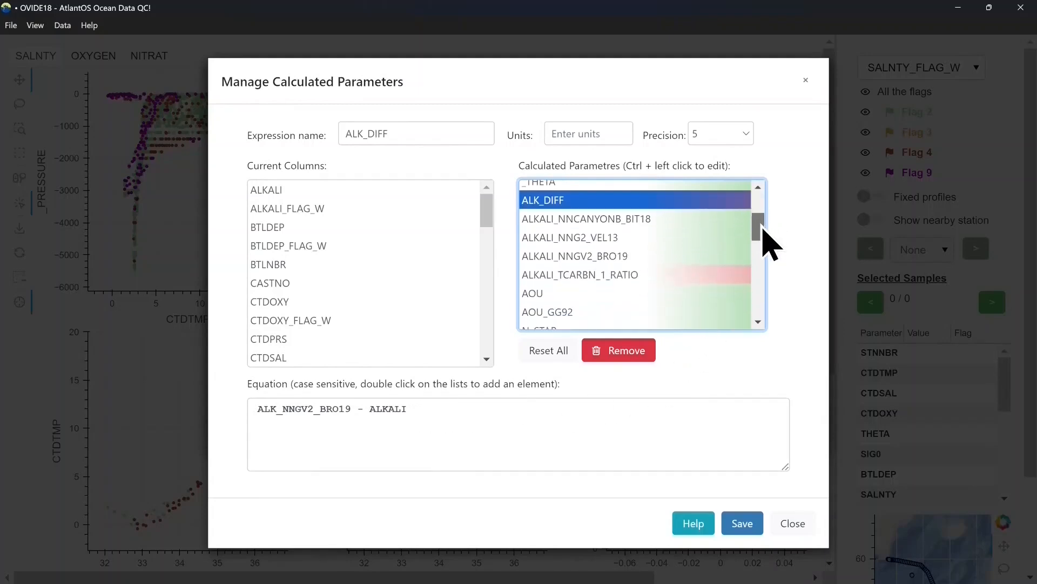
pyautogui.click(701, 226)
pyautogui.click(686, 236)
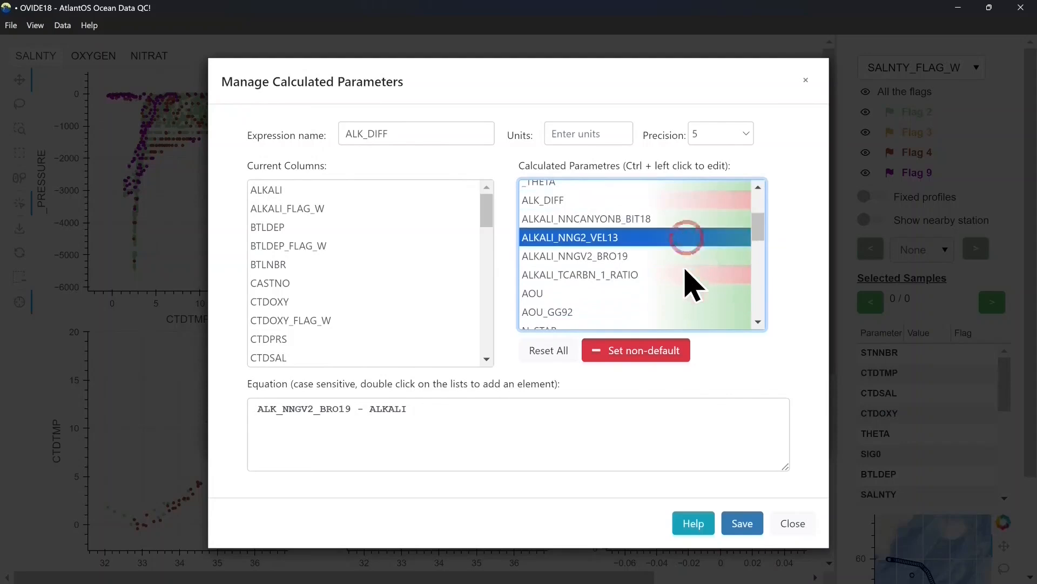
pyautogui.click(651, 349)
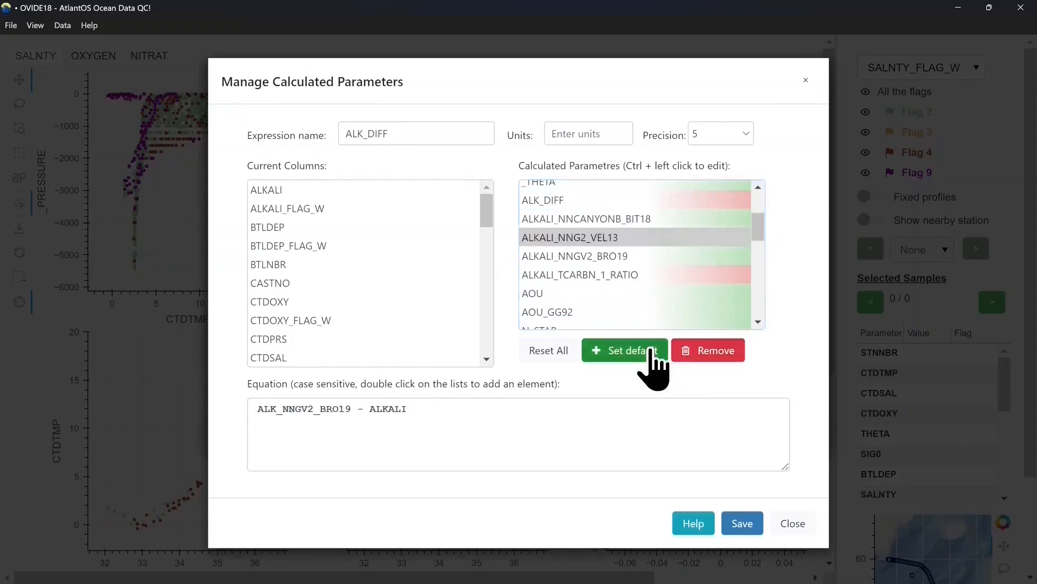
# Restore ALKALI_NNG2_VEL13 as a default calculated parameter
pyautogui.click(666, 312)
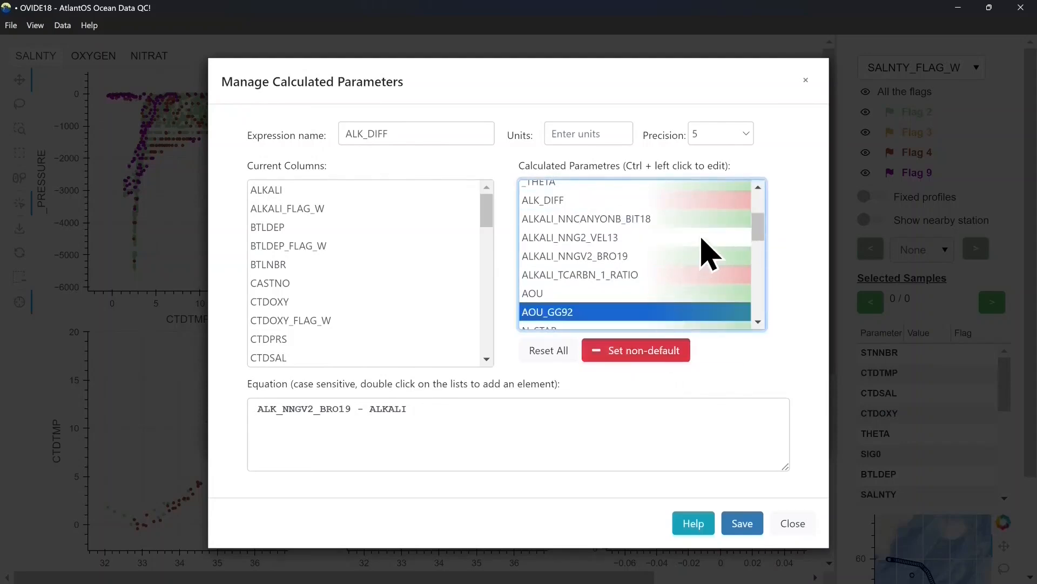
pyautogui.click(691, 238)
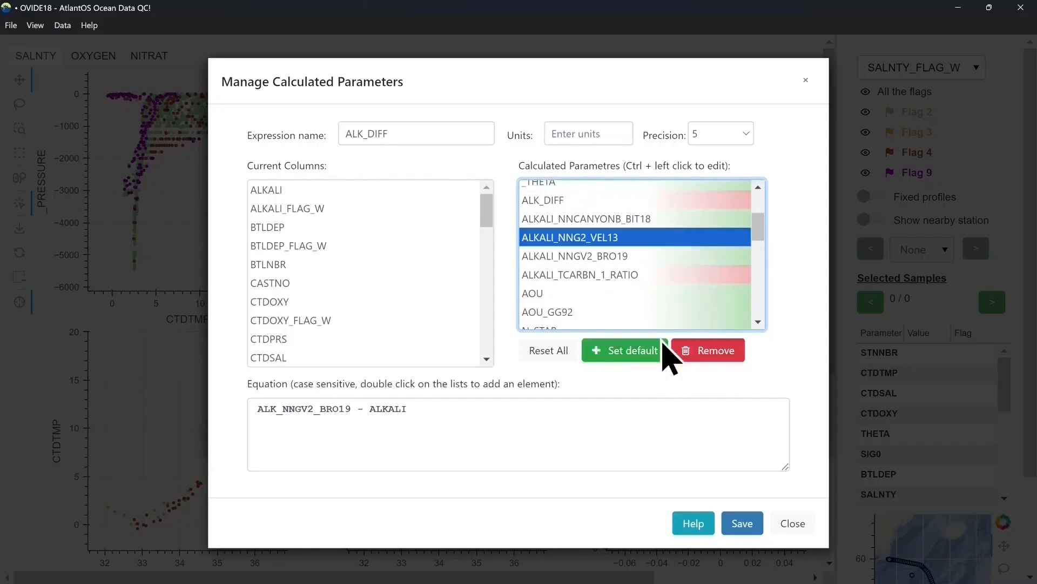
pyautogui.click(631, 350)
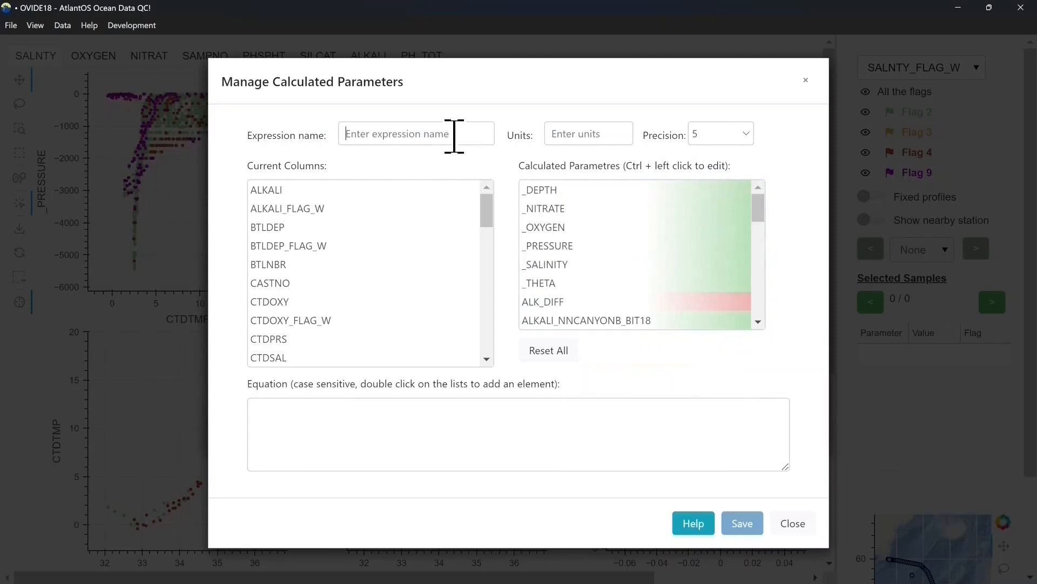
# Create the calculated parameter NEW_EXPRESSION with the equation ALKALI - ${TCARBN_NNCANYONB_BIT18}, and close the parameter manager
pyautogui.click(454, 136)
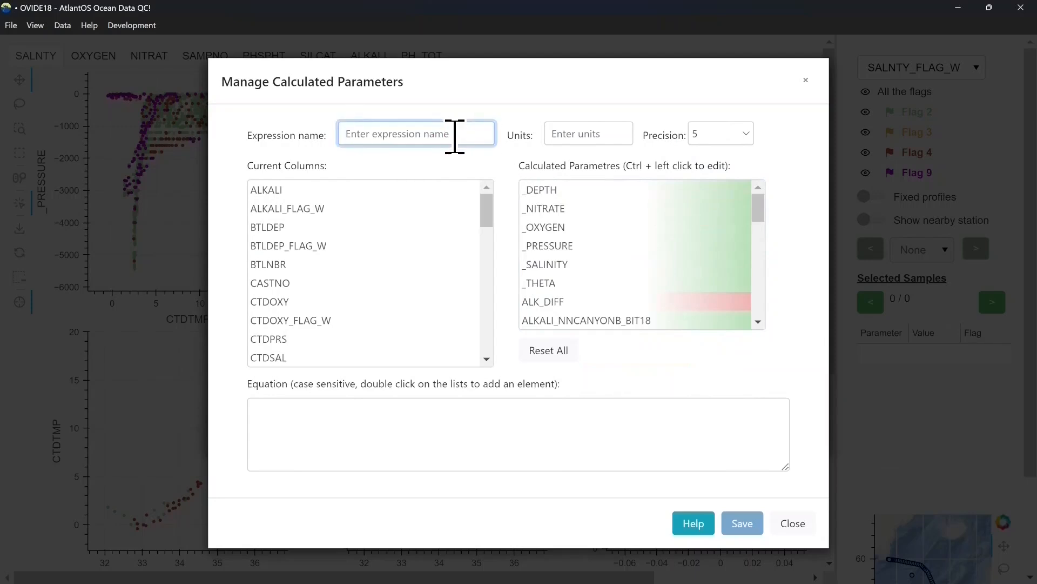
pyautogui.write('NEW_EXPRESSION')
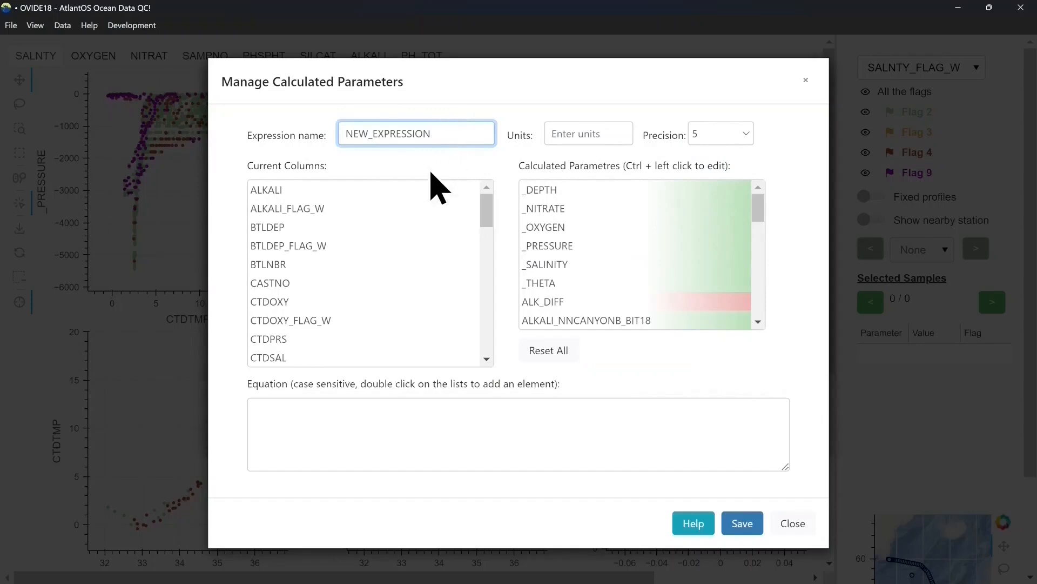
pyautogui.doubleClick(379, 189)
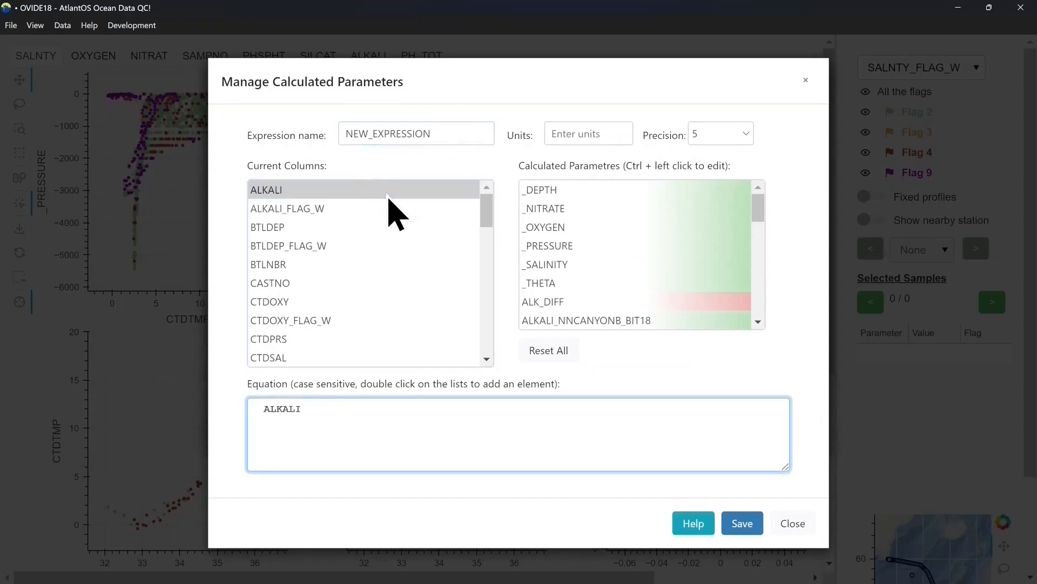
pyautogui.write('-')
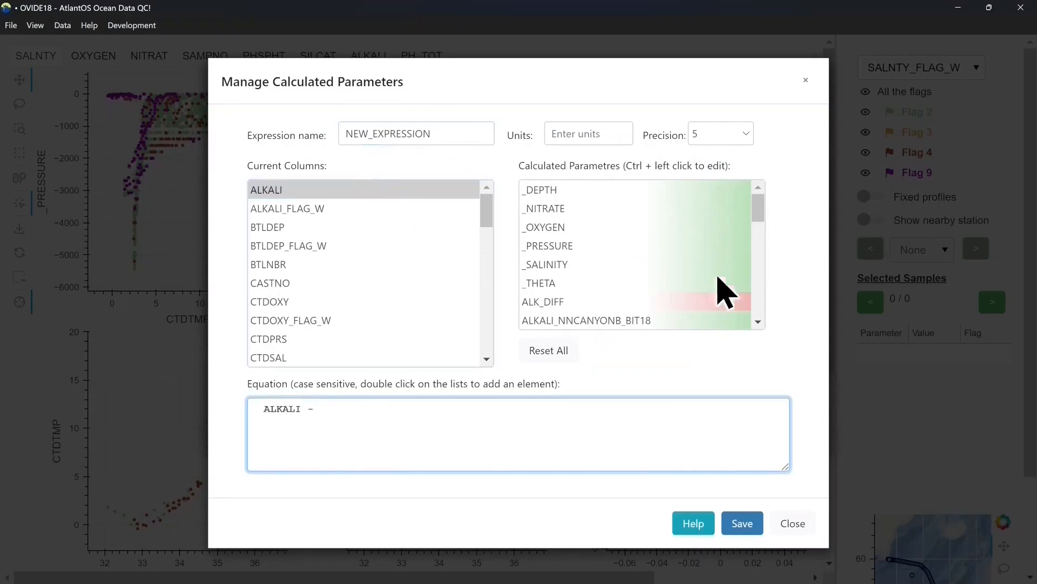
pyautogui.moveTo(756, 211); pyautogui.dragTo(769, 325)
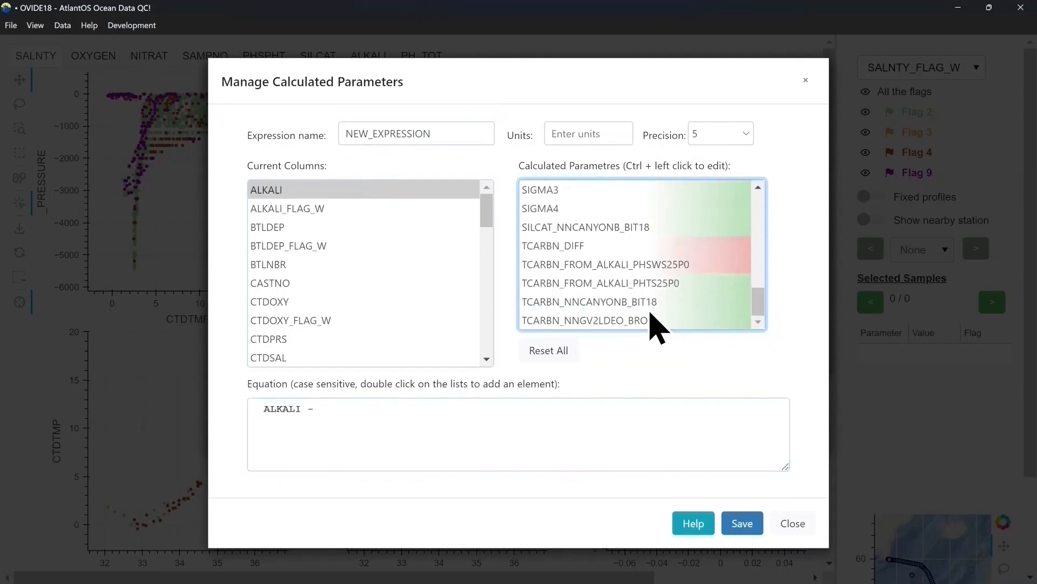
pyautogui.doubleClick(635, 301)
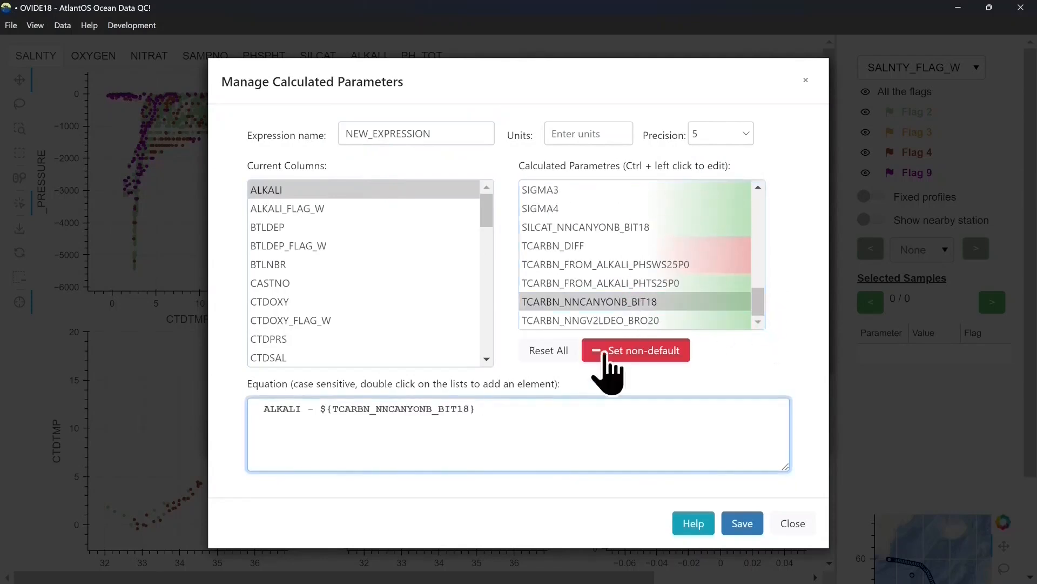
pyautogui.click(737, 523)
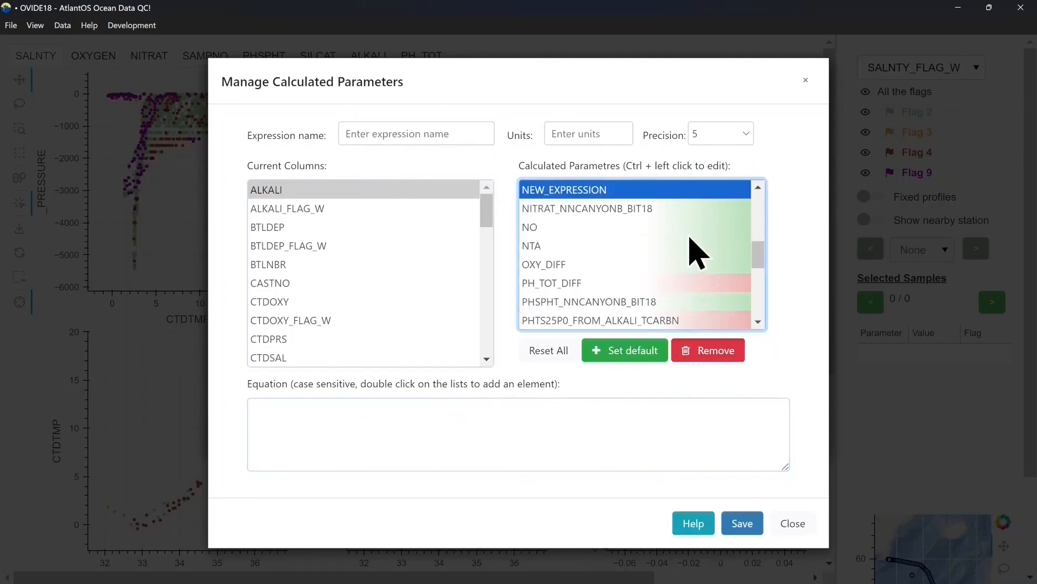
pyautogui.click(670, 227)
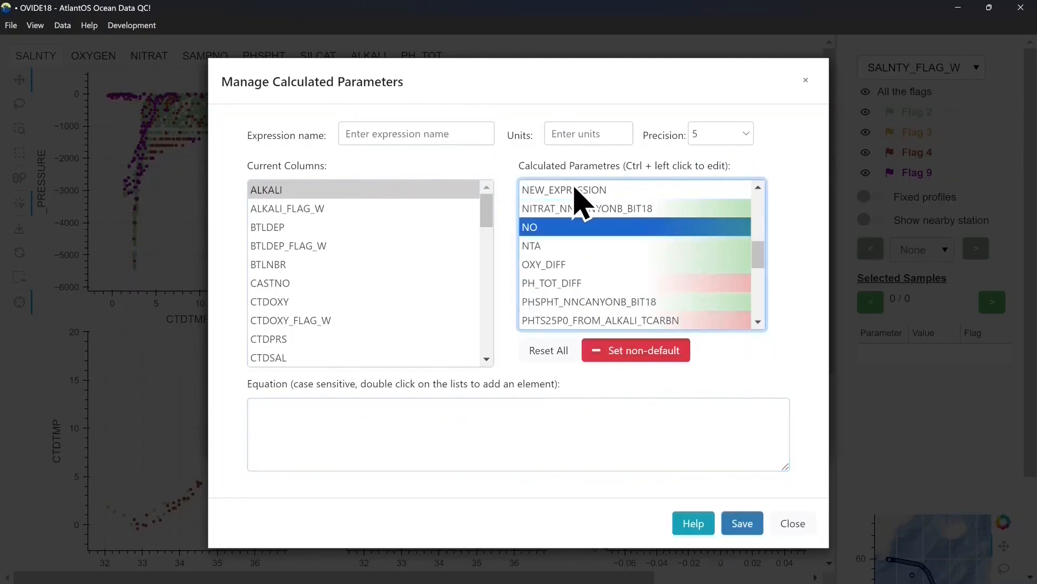
pyautogui.click(792, 523)
# Add NEW_EXPRESSION to the project's current calculated parameters and close the dialog
pyautogui.click(621, 160)
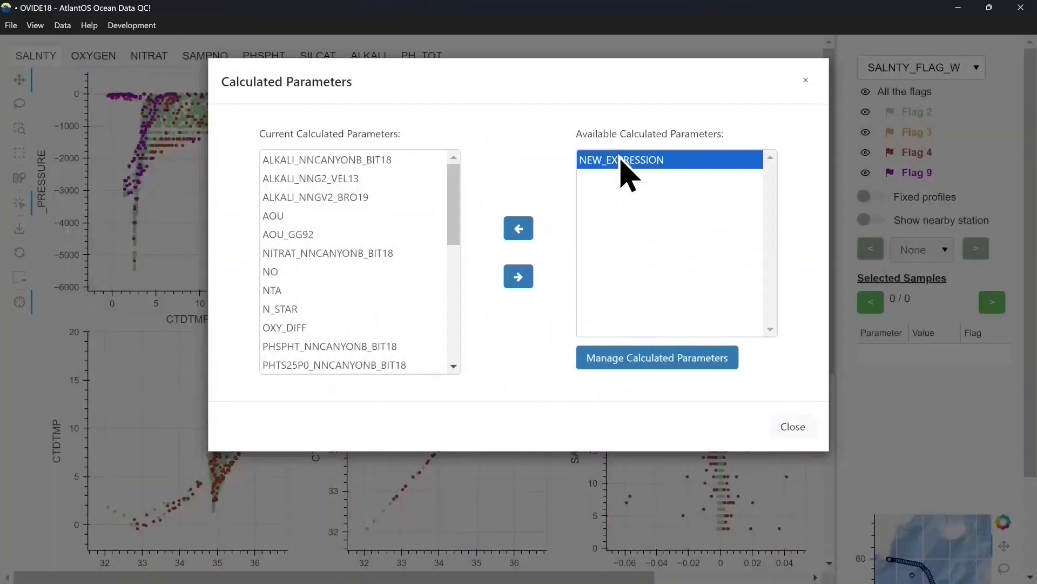
pyautogui.click(520, 228)
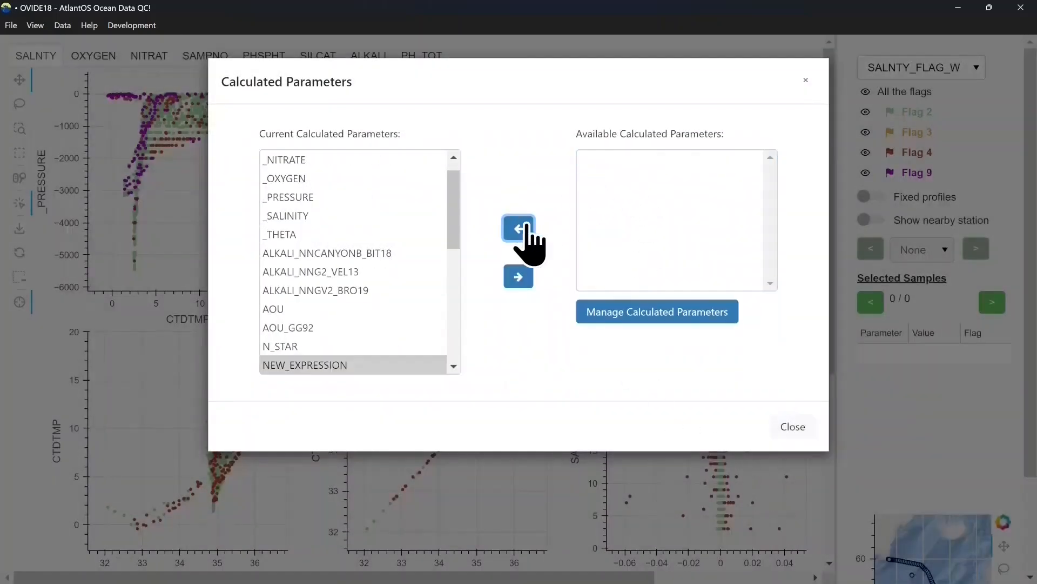
pyautogui.click(790, 427)
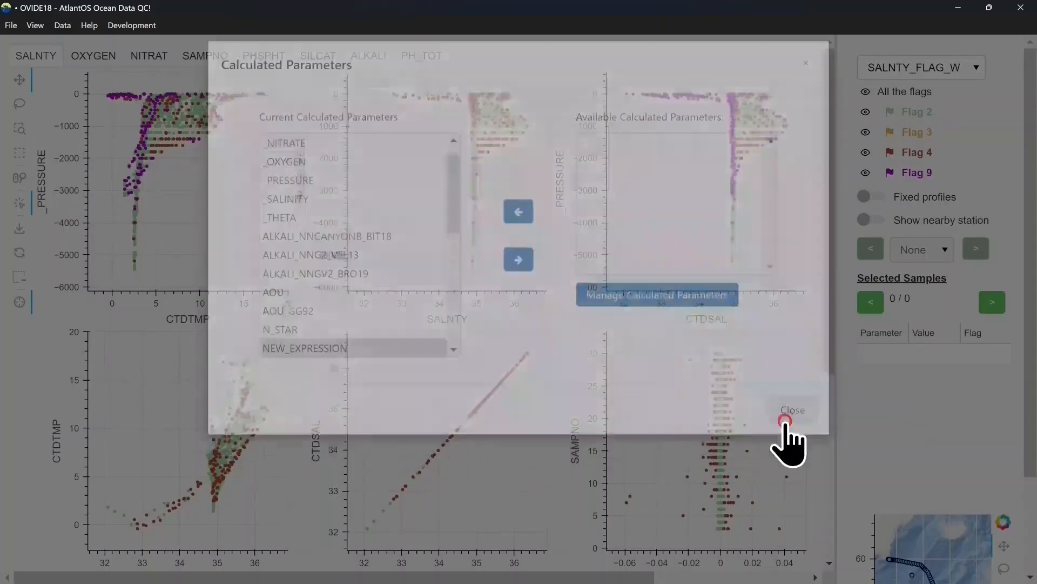
# Add a plot of NEW_EXPRESSION against _PRESSURE to the ALKALI tab in the project settings and apply the layout
pyautogui.click(39, 25)
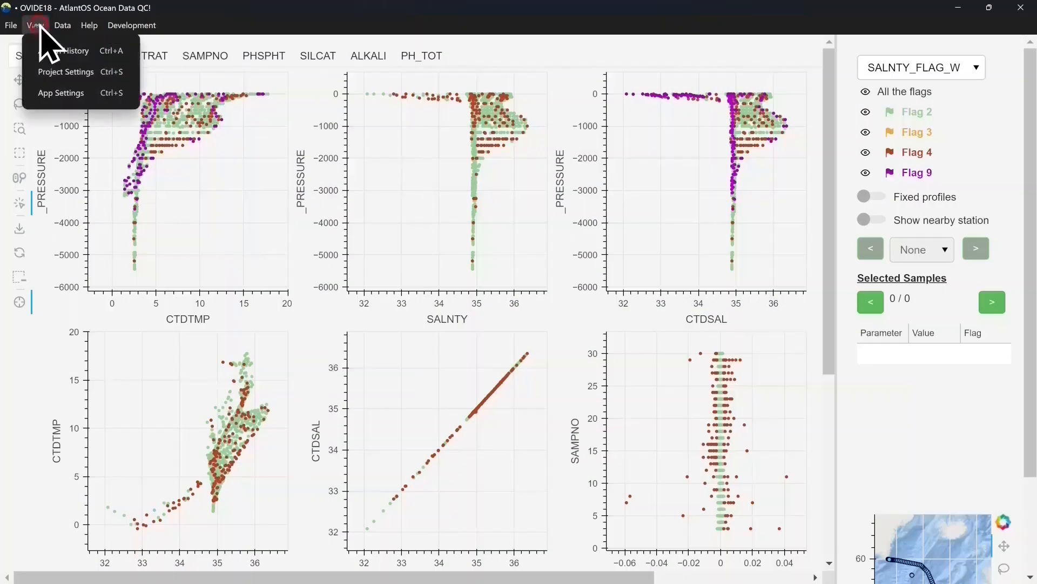
pyautogui.click(61, 73)
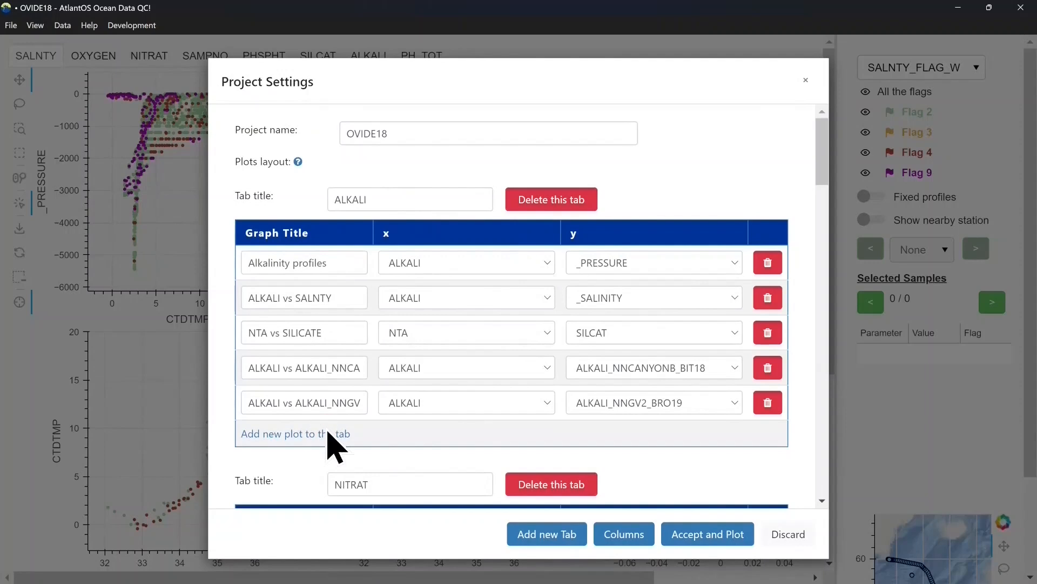
pyautogui.click(313, 433)
pyautogui.click(415, 440)
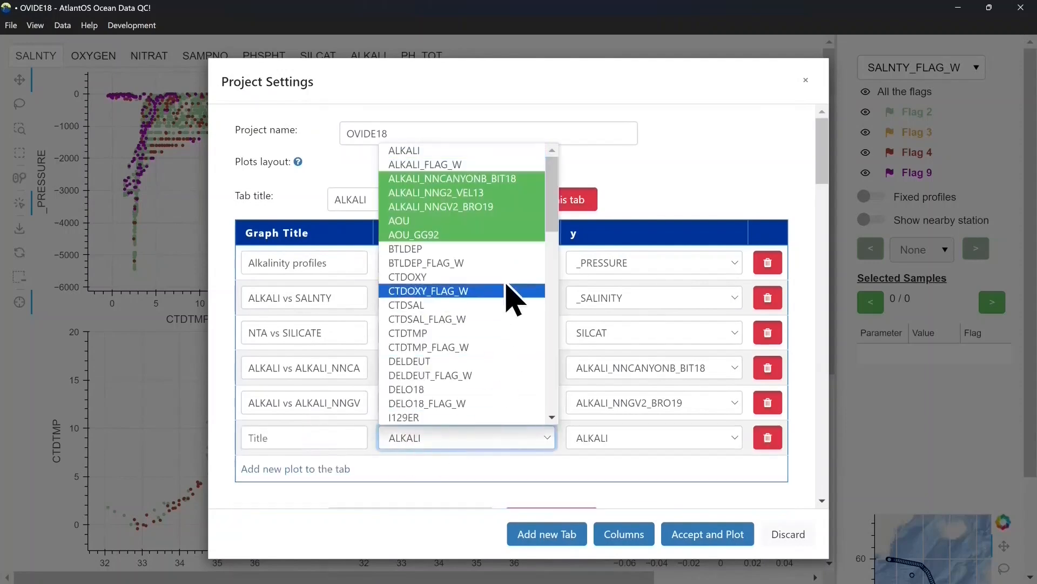
pyautogui.moveTo(551, 167); pyautogui.dragTo(556, 265)
pyautogui.click(465, 224)
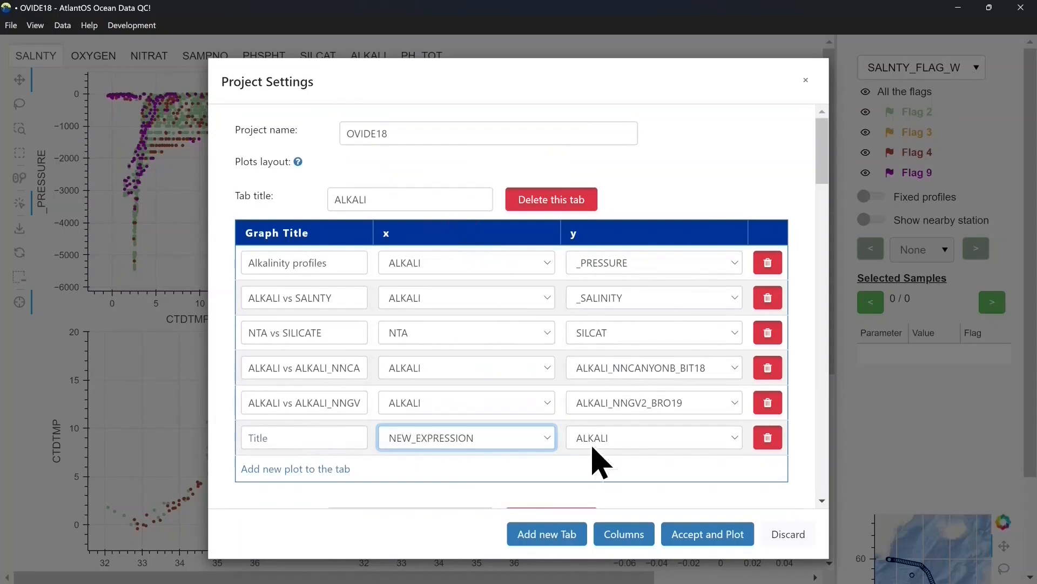
pyautogui.click(603, 440)
pyautogui.moveTo(748, 208); pyautogui.dragTo(747, 400)
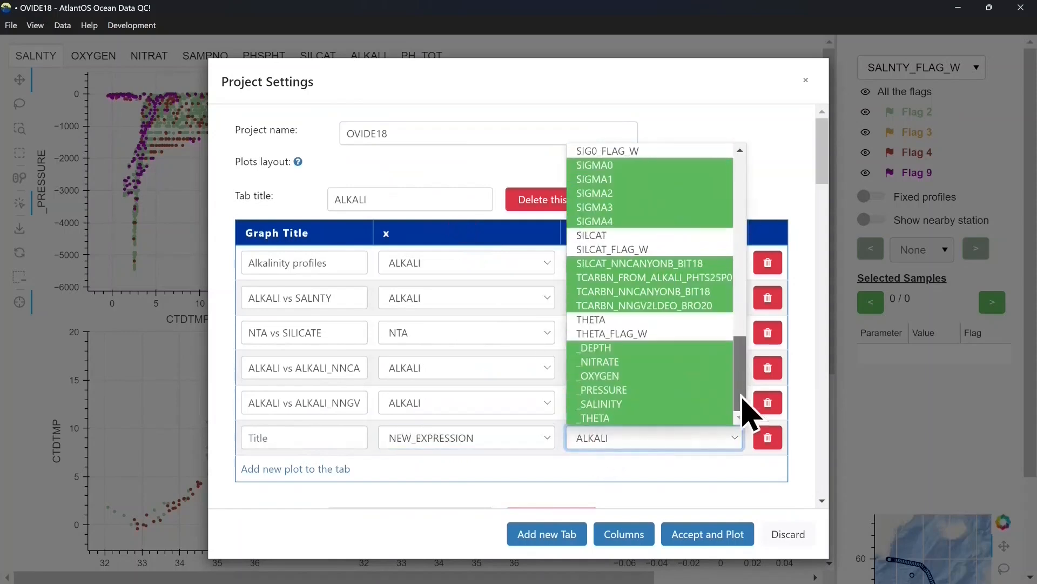
pyautogui.click(642, 390)
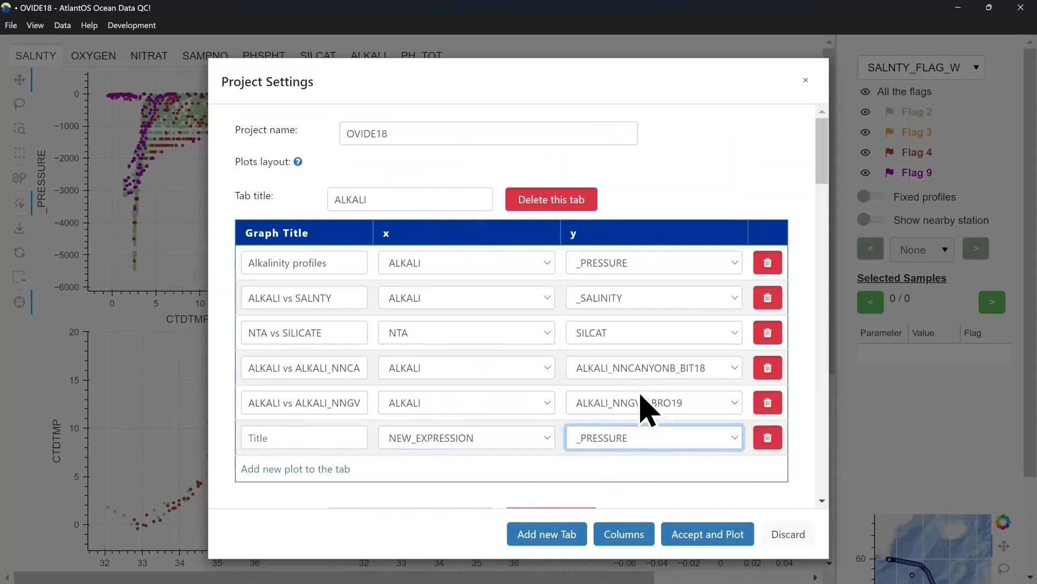
pyautogui.click(691, 532)
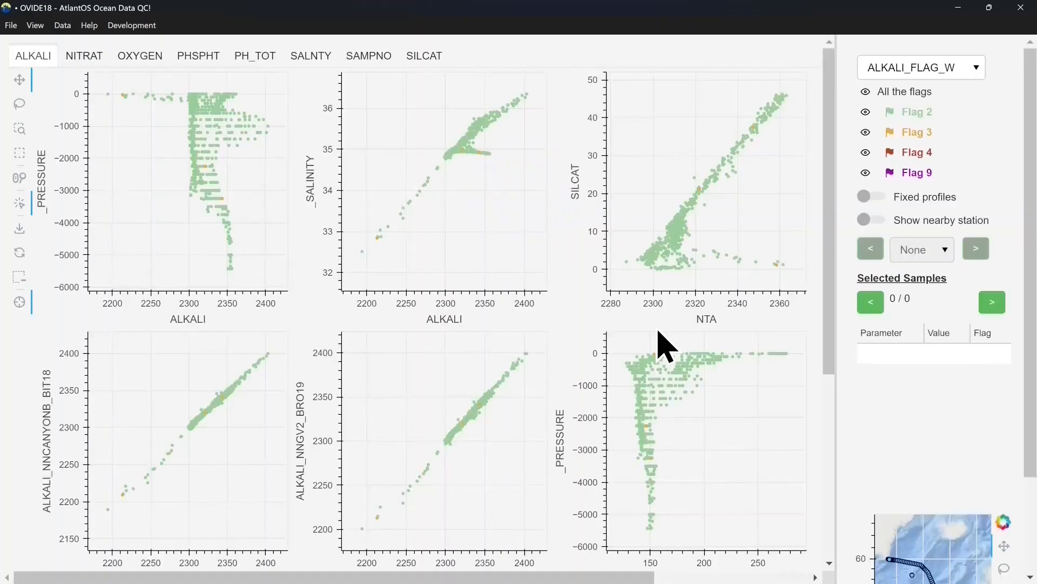
pyautogui.moveTo(835, 258); pyautogui.dragTo(834, 359)
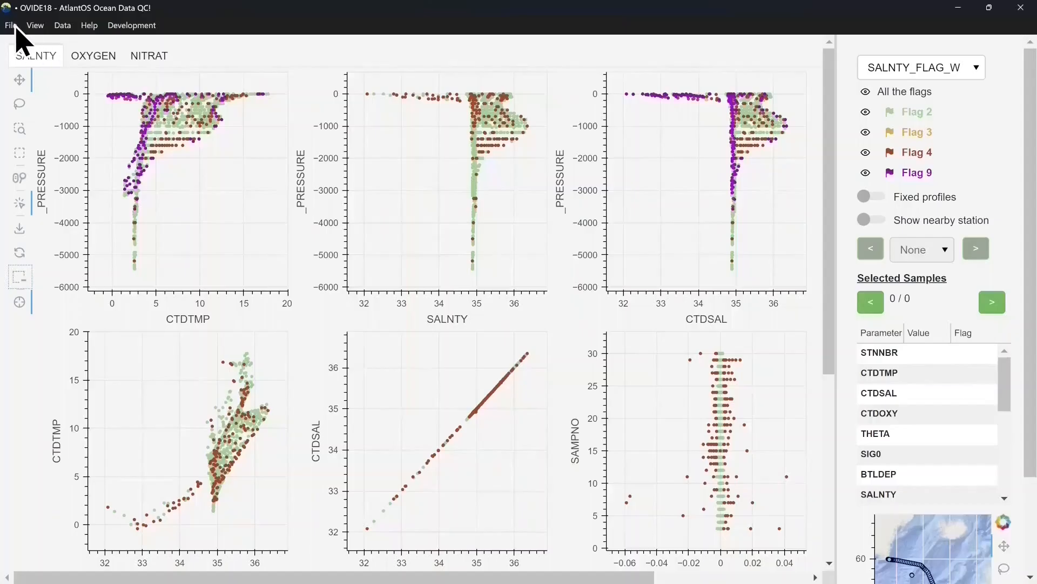
# Save the project as OVIDE18.aqc in the Downloads folder
pyautogui.click(12, 26)
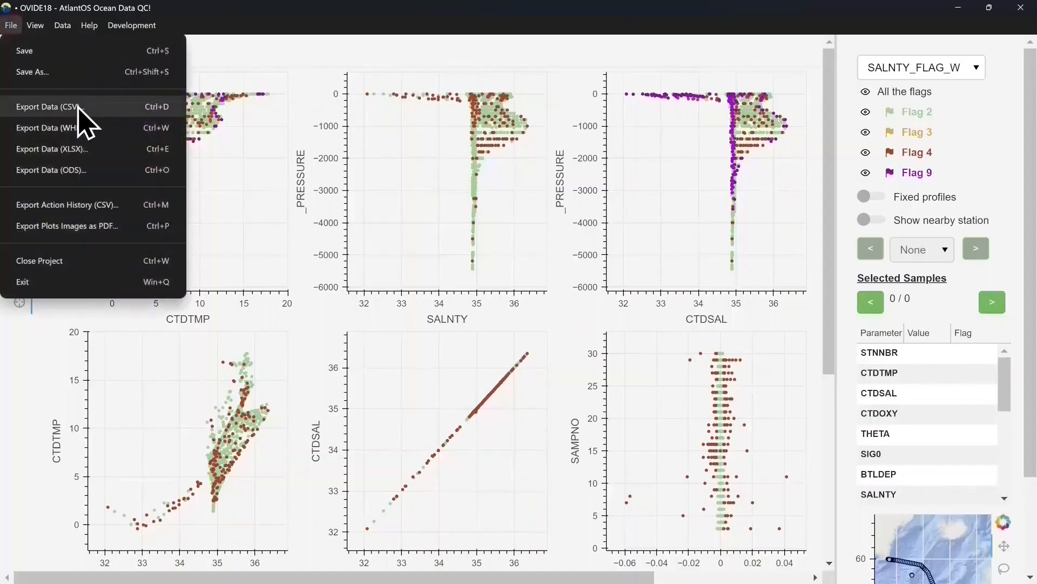
pyautogui.hotkey('ctrl', 's')
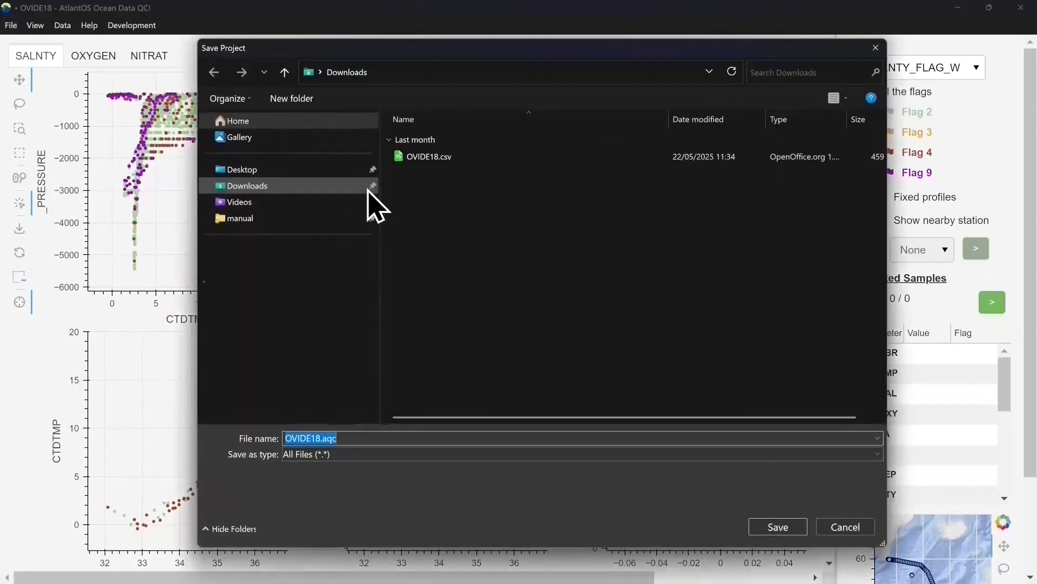
pyautogui.click(777, 534)
# Export the project data in CSV format as OVIDE18_export_data.csv to Downloads
pyautogui.click(11, 25)
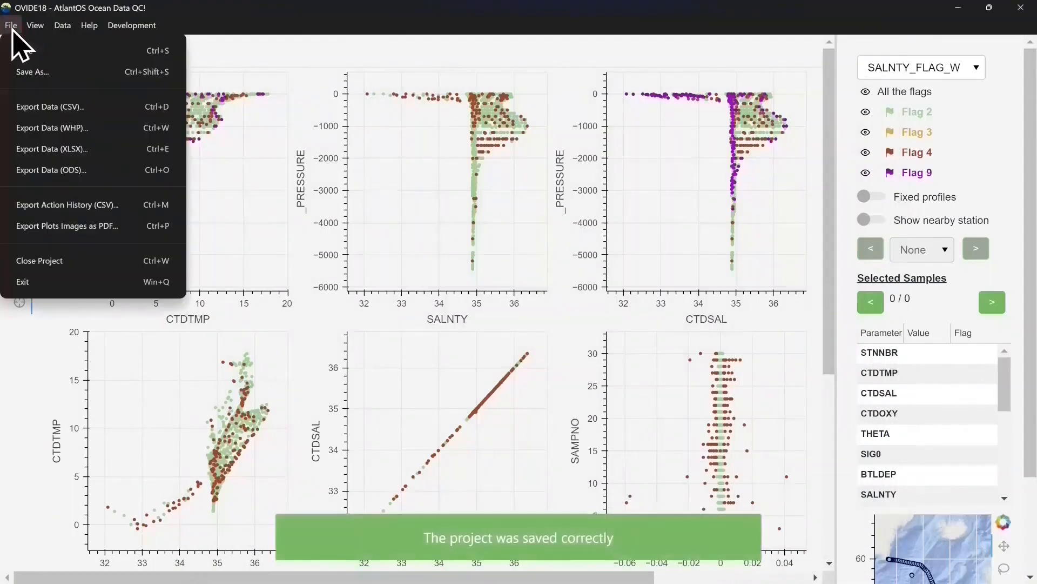
pyautogui.click(60, 107)
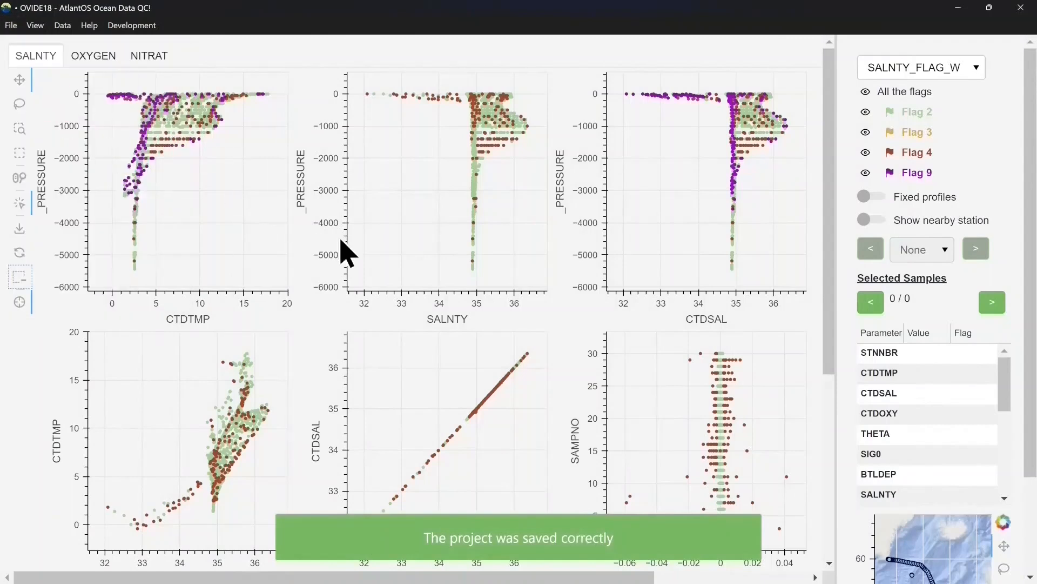
pyautogui.click(776, 529)
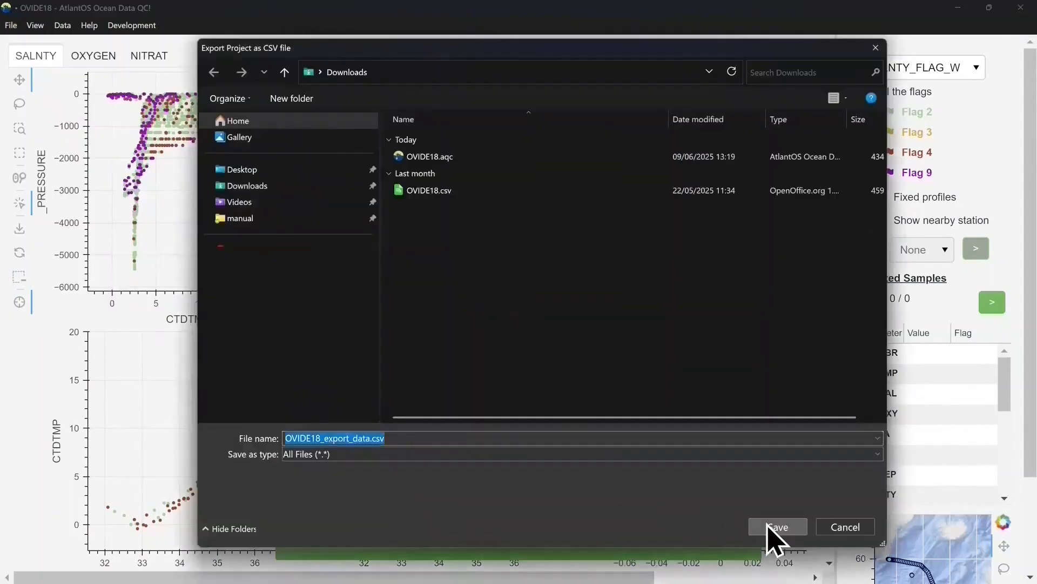
# Export the project data in WHP format as OVIDE18_export_whp.csv to Downloads
pyautogui.click(11, 25)
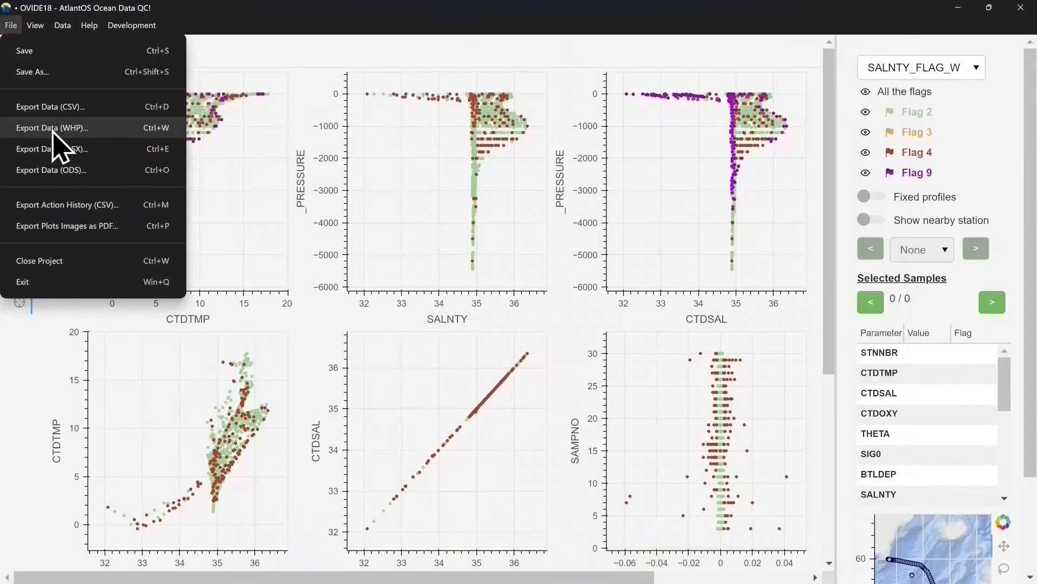
pyautogui.click(53, 133)
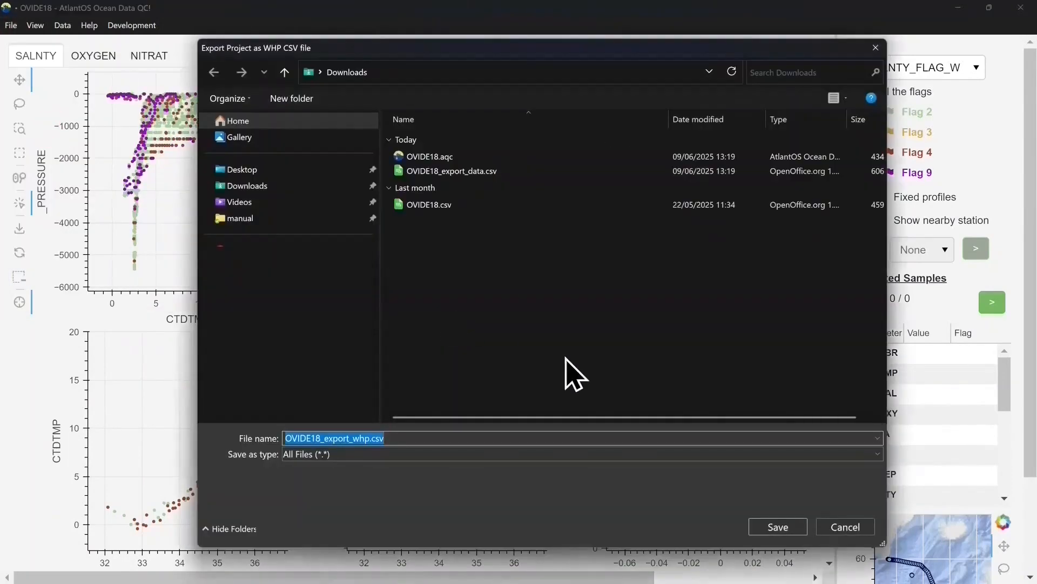
pyautogui.click(781, 529)
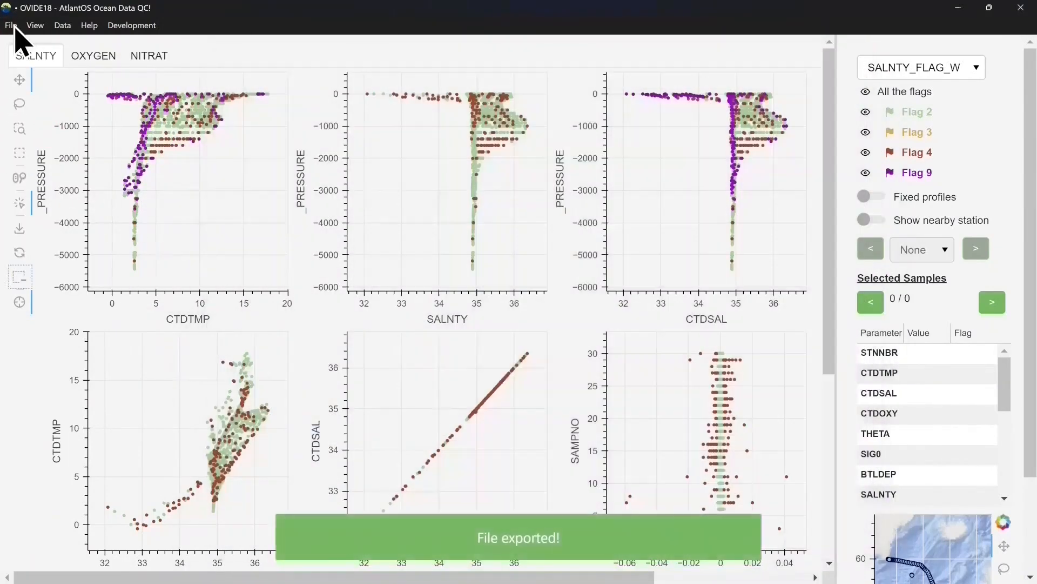
# Export the project data in ODS format as OVIDE18_export_data.ods to Downloads
pyautogui.click(14, 26)
pyautogui.click(71, 168)
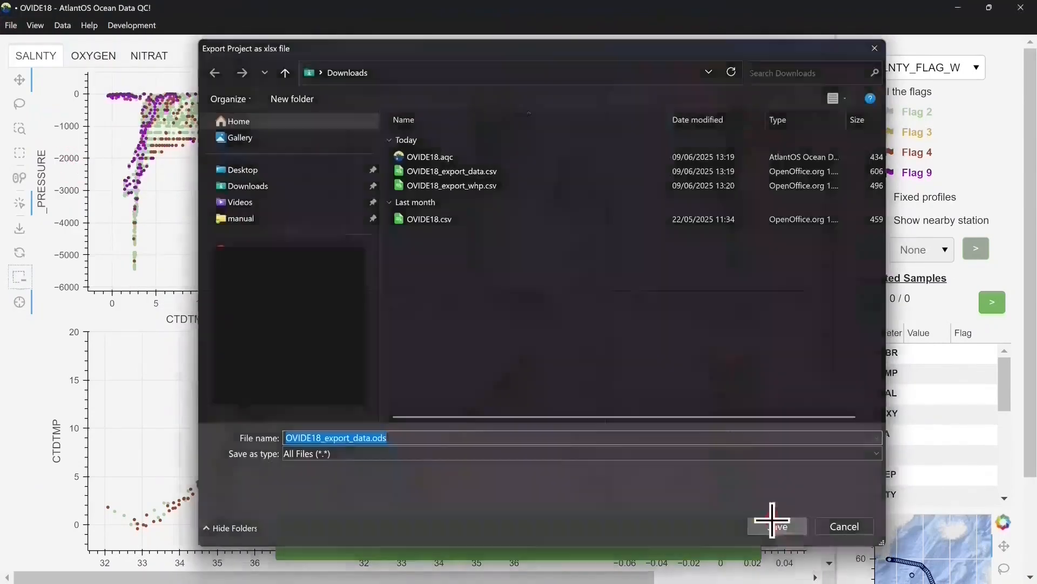
pyautogui.click(772, 520)
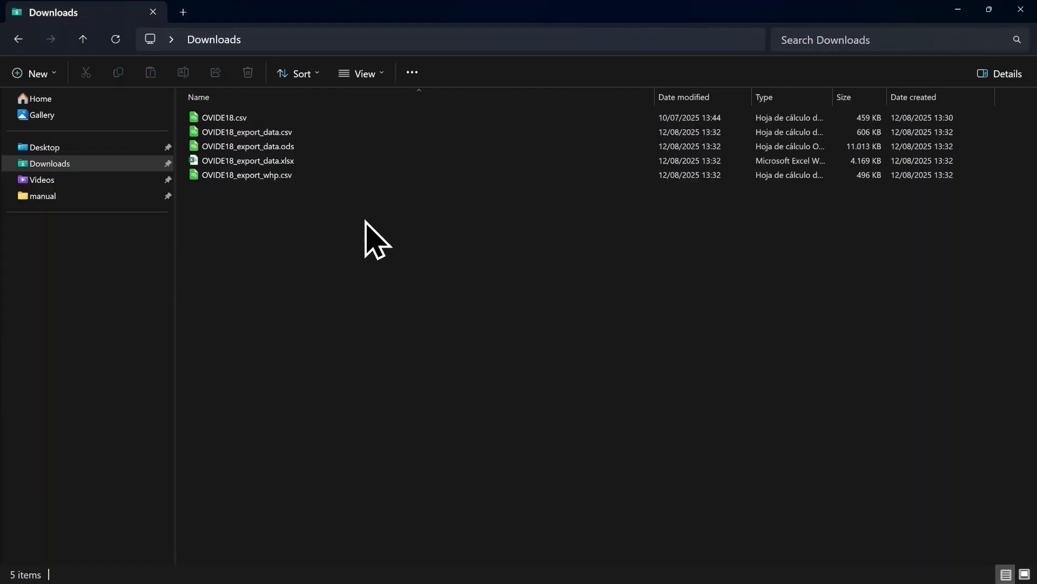
# Open OVIDE18_export_whp.csv from Downloads in LibreOffice Calc, importing it with the detected comma separator
pyautogui.click(276, 175)
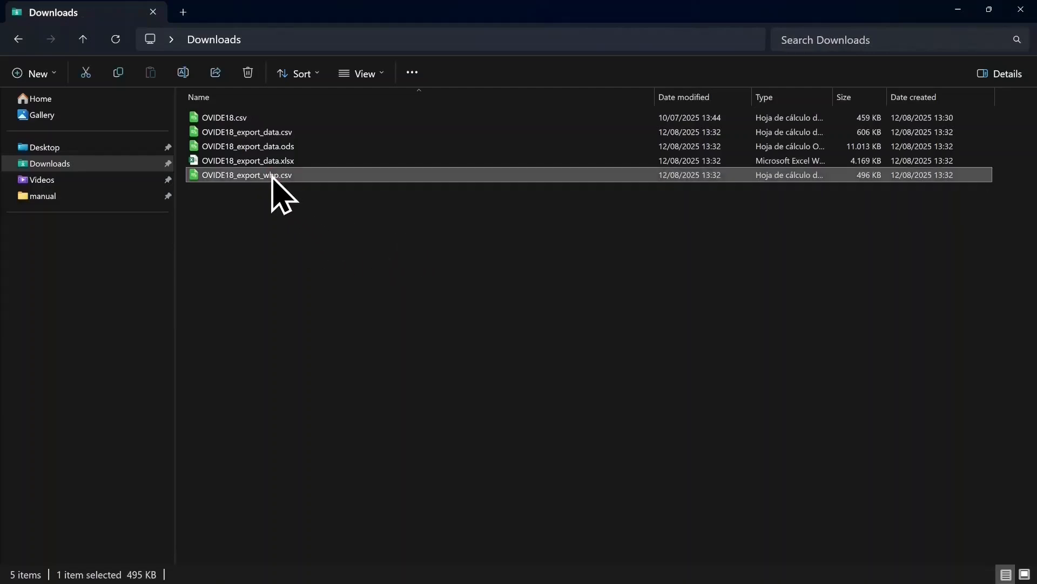
pyautogui.click(273, 176)
pyautogui.doubleClick(272, 175)
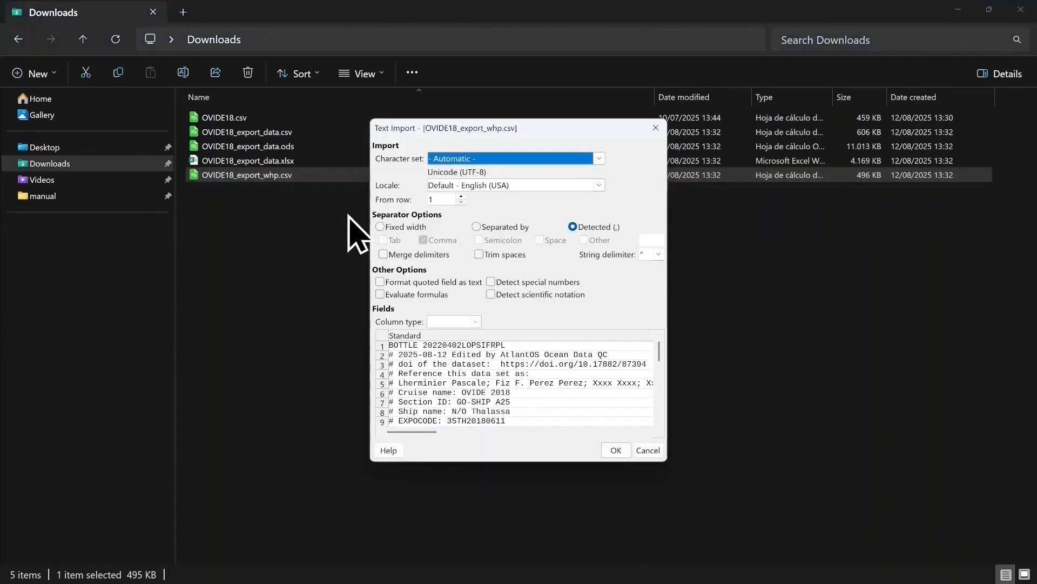
pyautogui.click(383, 334)
pyautogui.click(441, 321)
pyautogui.click(442, 344)
pyautogui.click(616, 451)
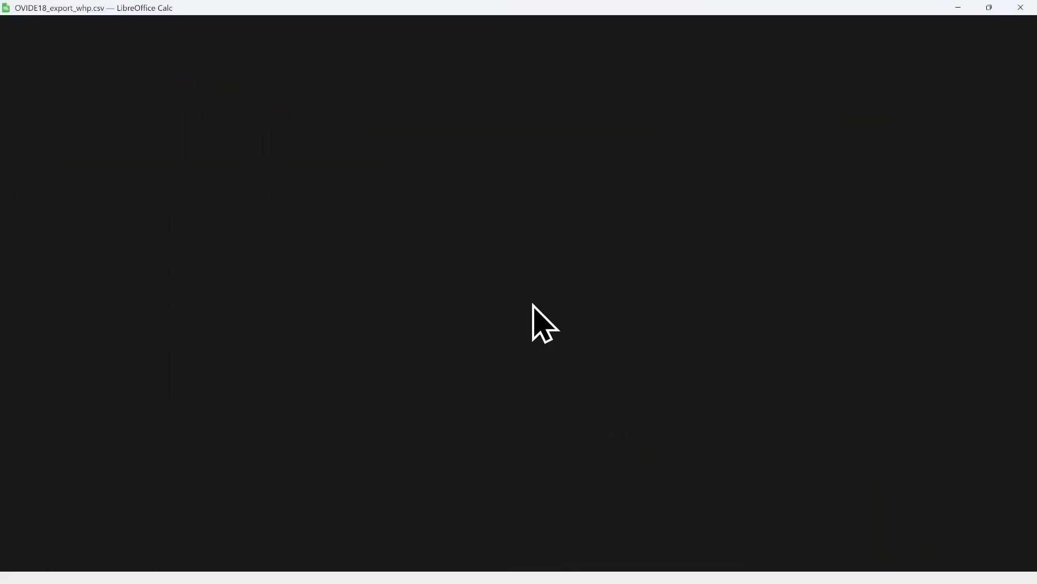
# Narrow column A to examine the WHP export's header comments and data rows, and close the file without saving
pyautogui.moveTo(862, 90); pyautogui.dragTo(223, 91)
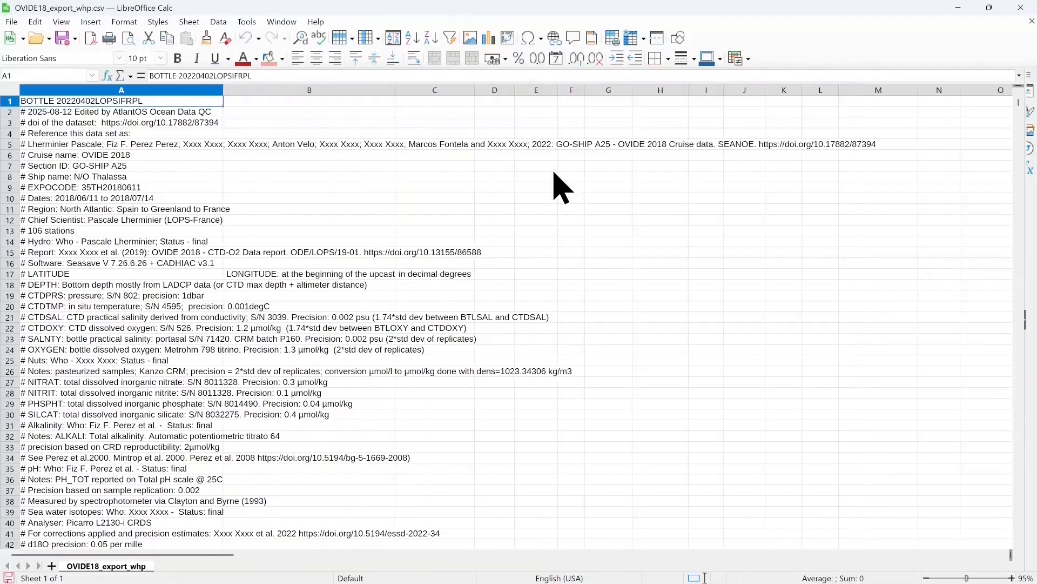
pyautogui.scroll(-15, 553, 173)
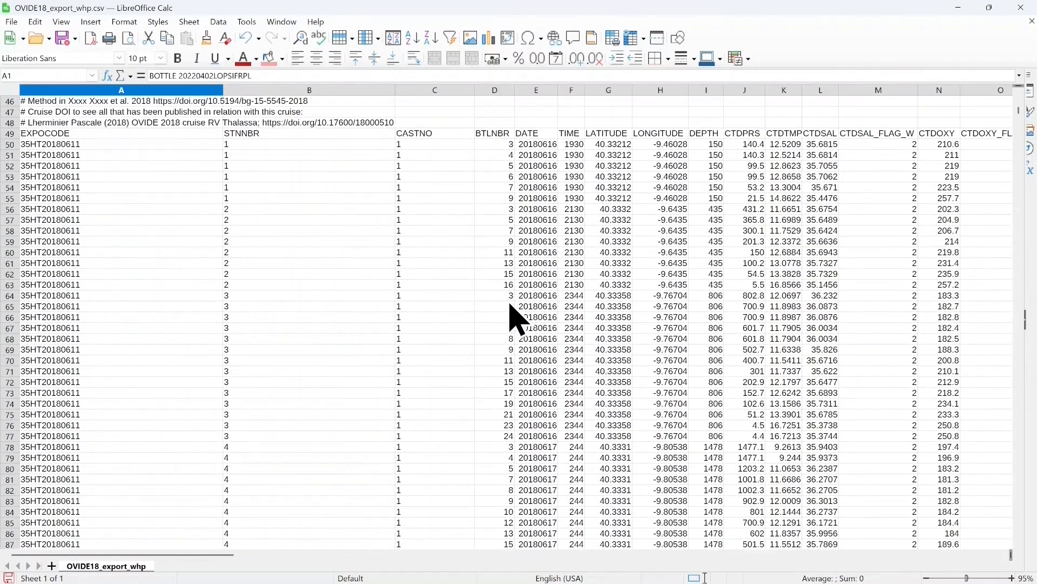
pyautogui.click(1021, 7)
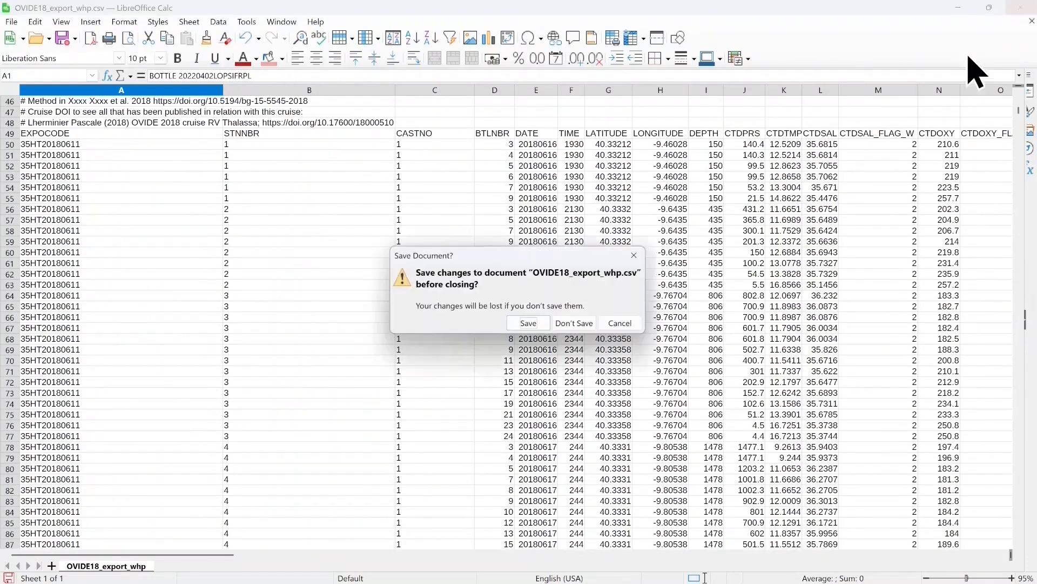
pyautogui.click(578, 325)
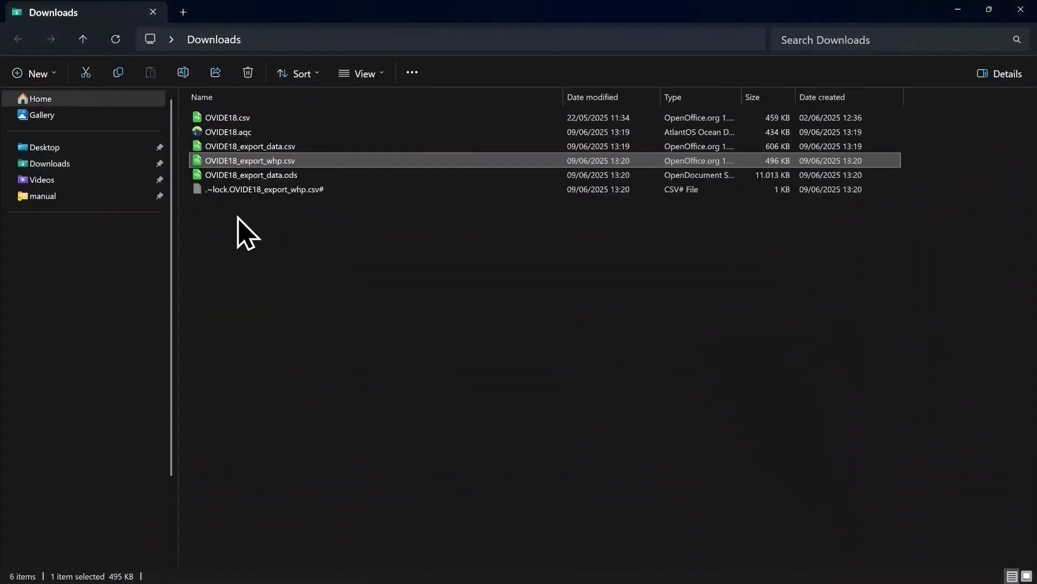
# Open OVIDE18_export_data.ods from Downloads, check the data in Sheet1 and the comments in Sheet2, and close the file
pyautogui.click(255, 176)
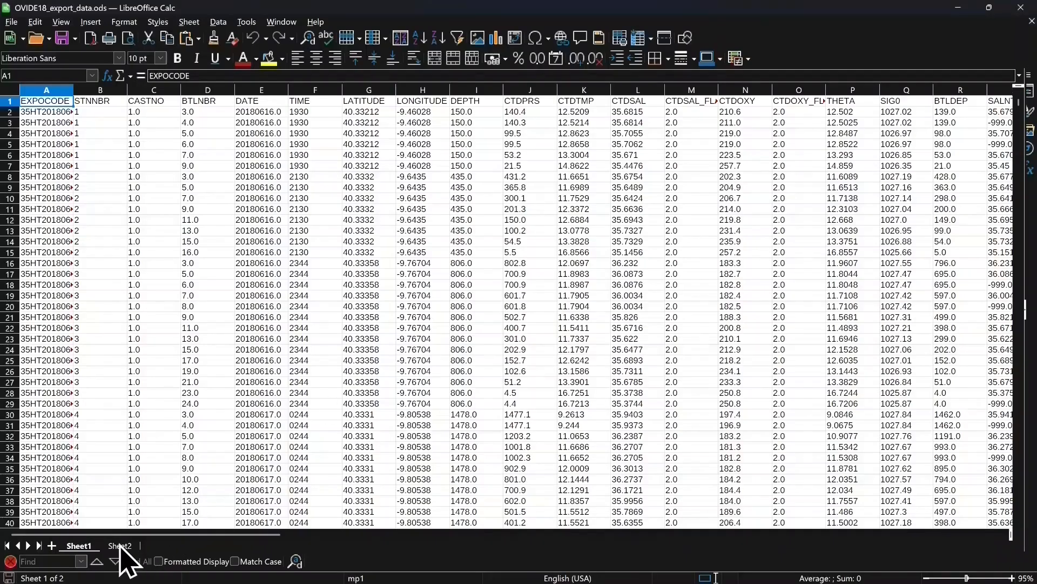
pyautogui.click(120, 546)
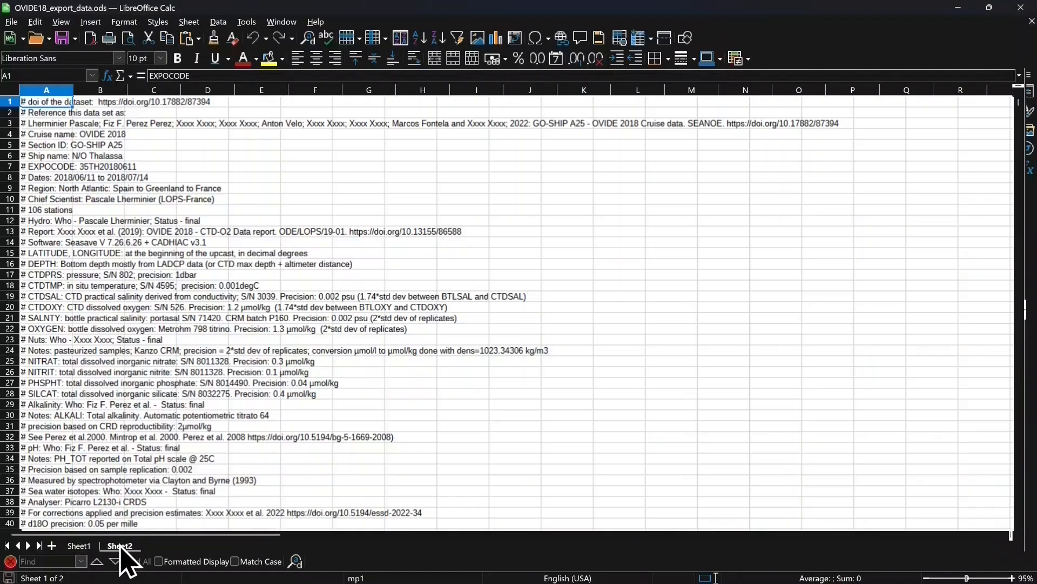
pyautogui.click(76, 546)
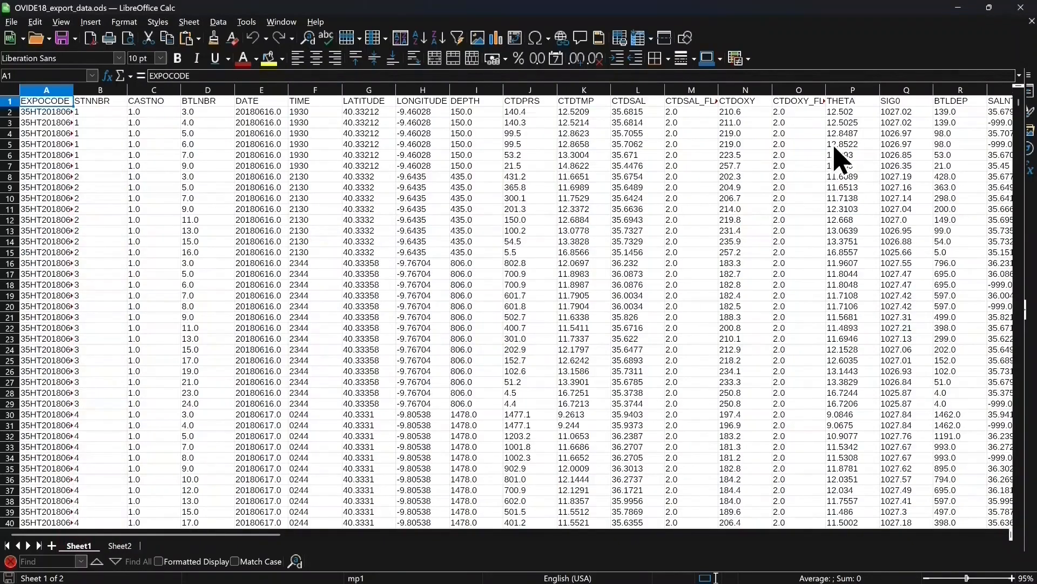
pyautogui.click(1015, 10)
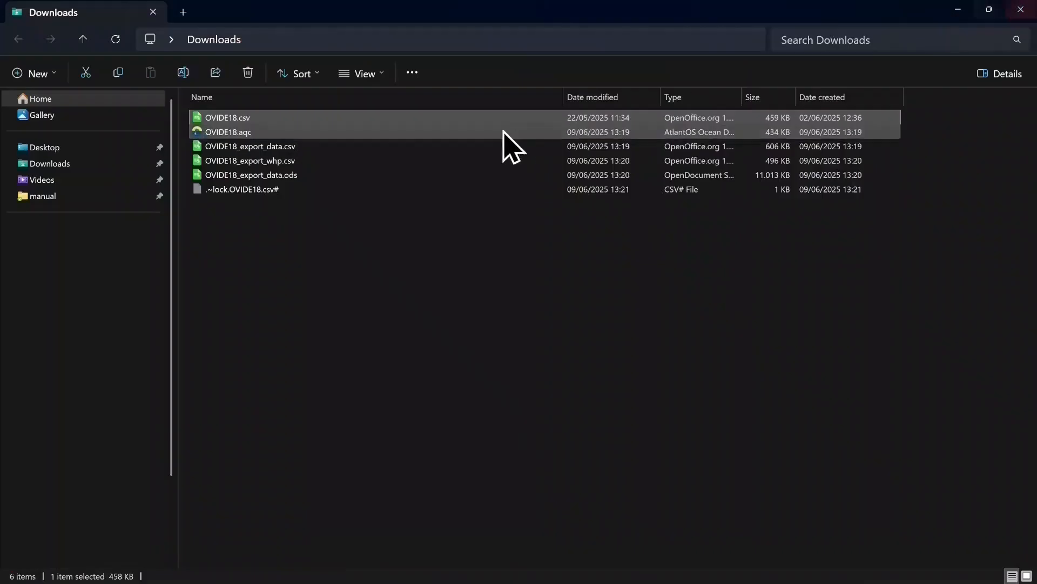
# Open OVIDE18_export_data.csv from Downloads in LibreOffice Calc with all columns imported as Text, check its data, and close it
pyautogui.click(293, 146)
pyautogui.doubleClick(288, 148)
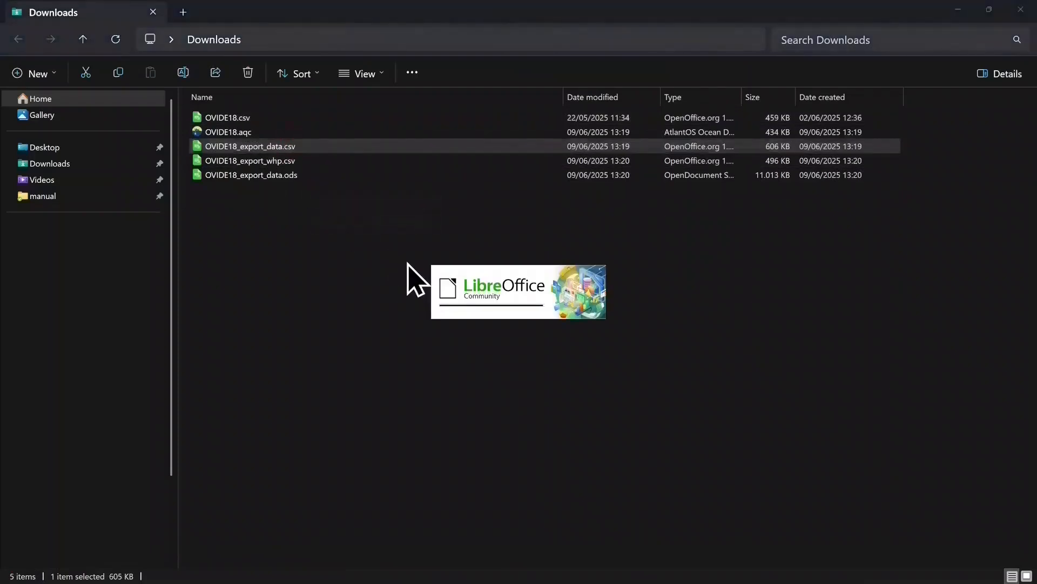
pyautogui.click(381, 329)
pyautogui.click(459, 315)
pyautogui.click(457, 335)
pyautogui.click(614, 444)
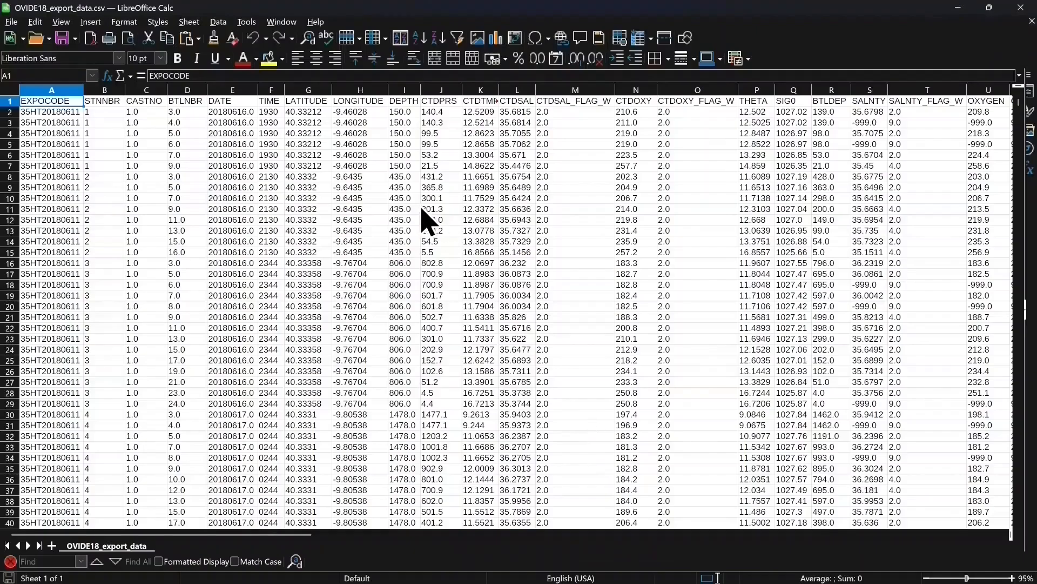
pyautogui.click(1020, 8)
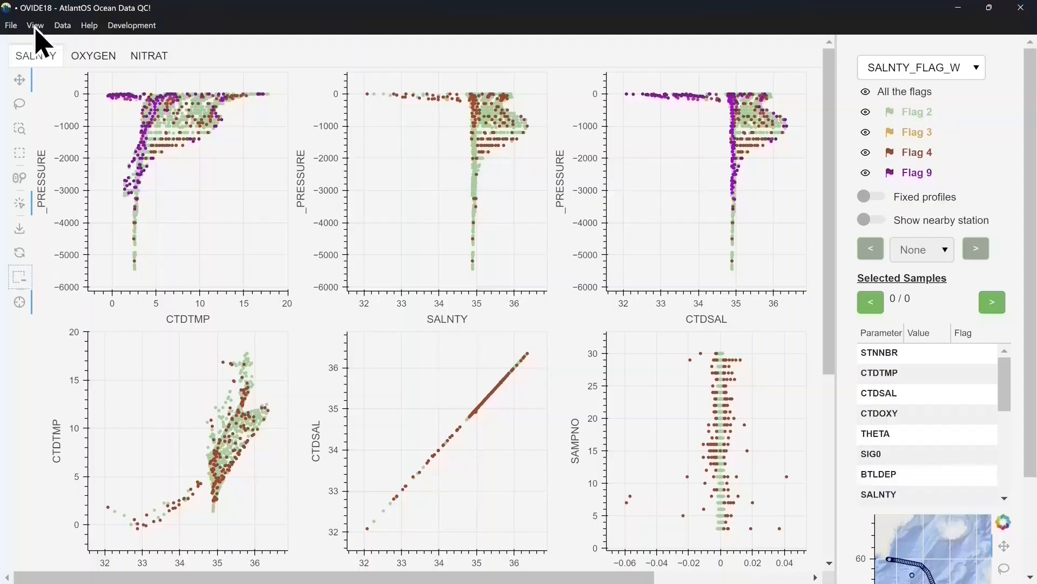
# In AtlantOS Ocean Data QC, export the project's action history in CSV format as OVIDE18_moves.csv to Downloads
pyautogui.click(11, 24)
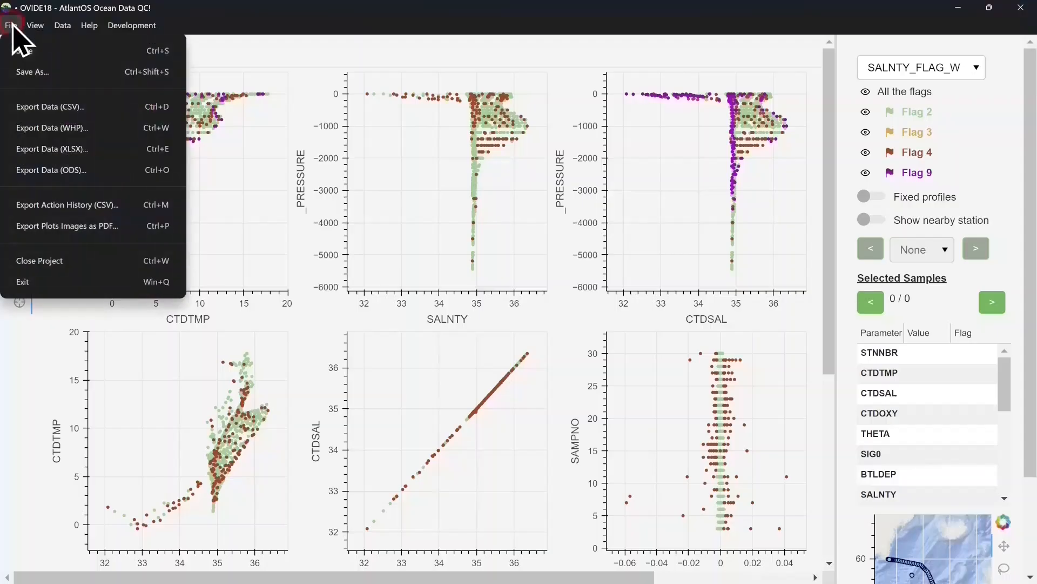
pyautogui.click(97, 205)
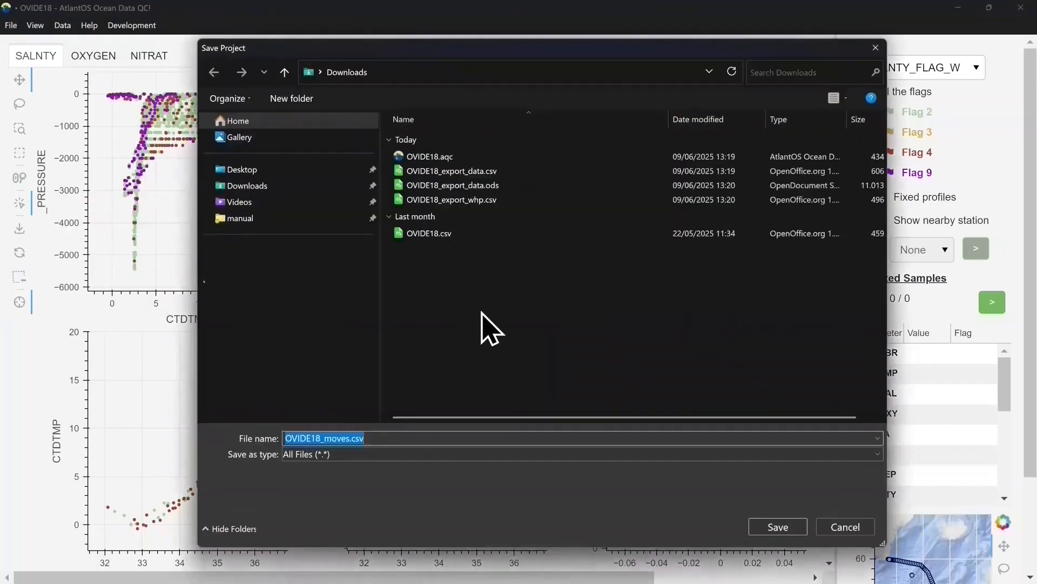
pyautogui.click(778, 525)
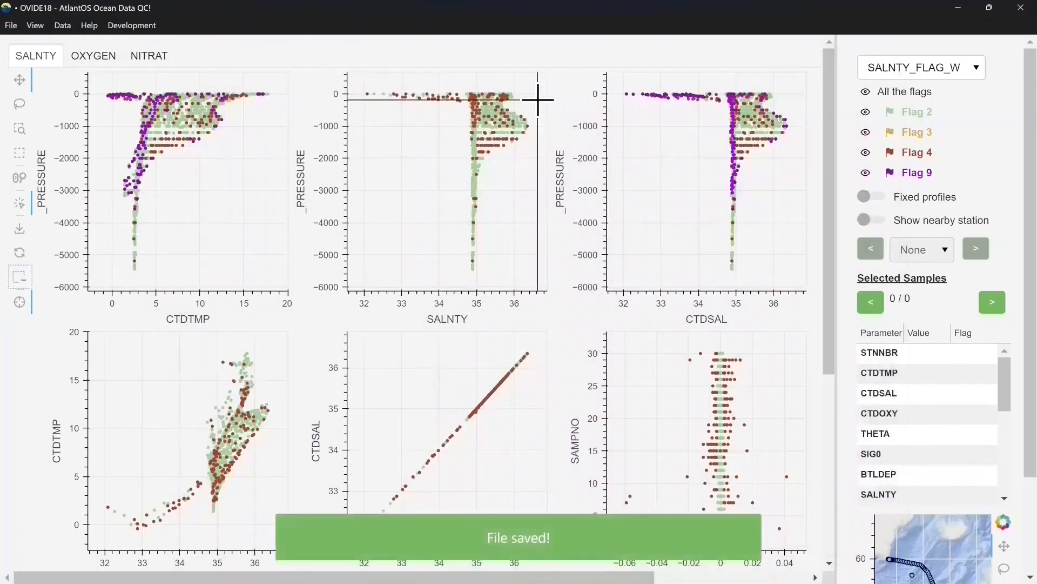
# Open OVIDE18_moves.csv from Downloads in LibreOffice Calc with all columns imported as Text, and select the QC Update row to examine it
pyautogui.hotkey('alt', 'Tab')
pyautogui.click(252, 190)
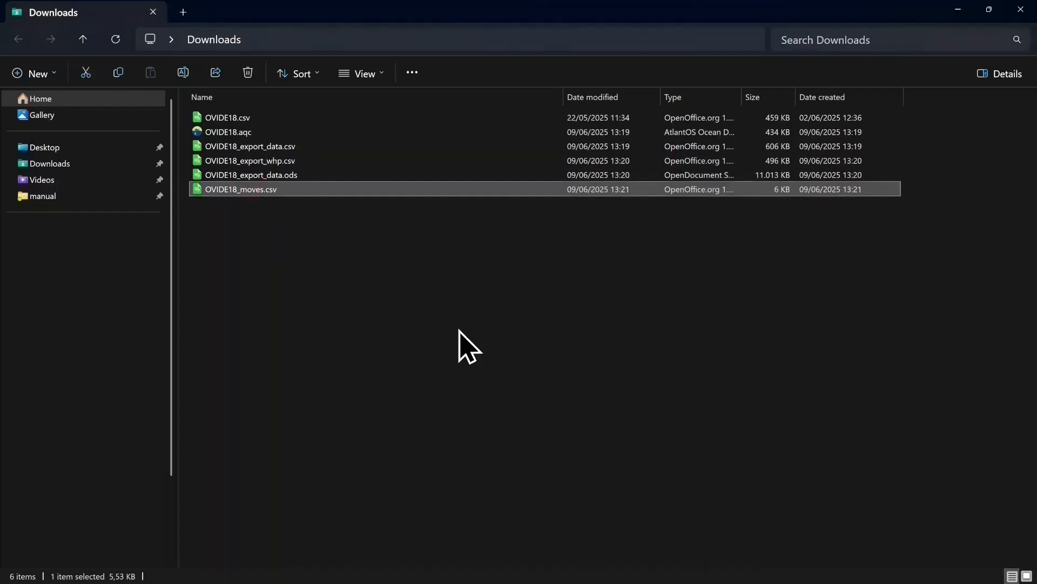
pyautogui.press('Return')
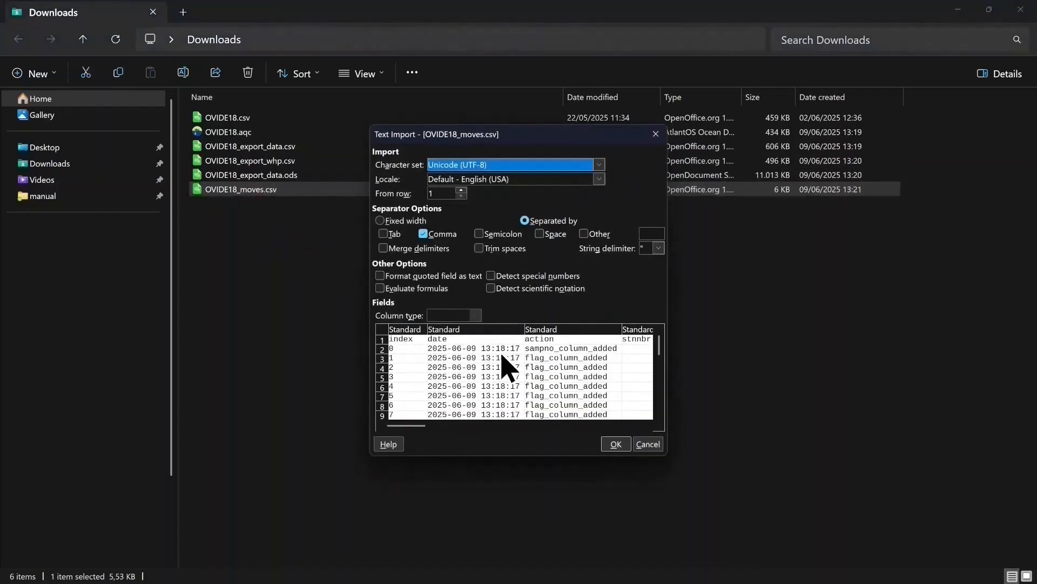
pyautogui.click(383, 330)
pyautogui.click(452, 317)
pyautogui.click(447, 335)
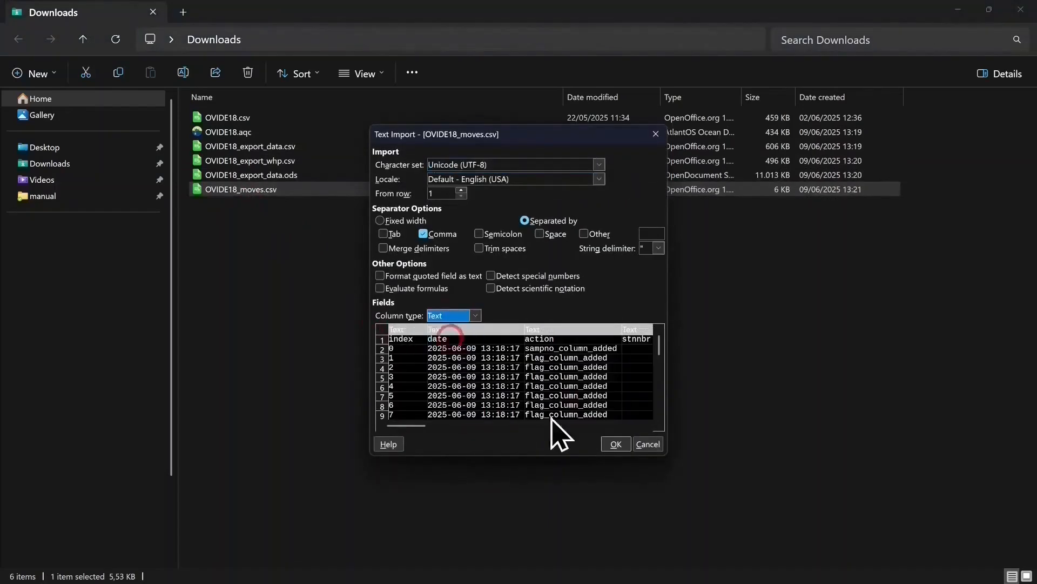
pyautogui.click(616, 444)
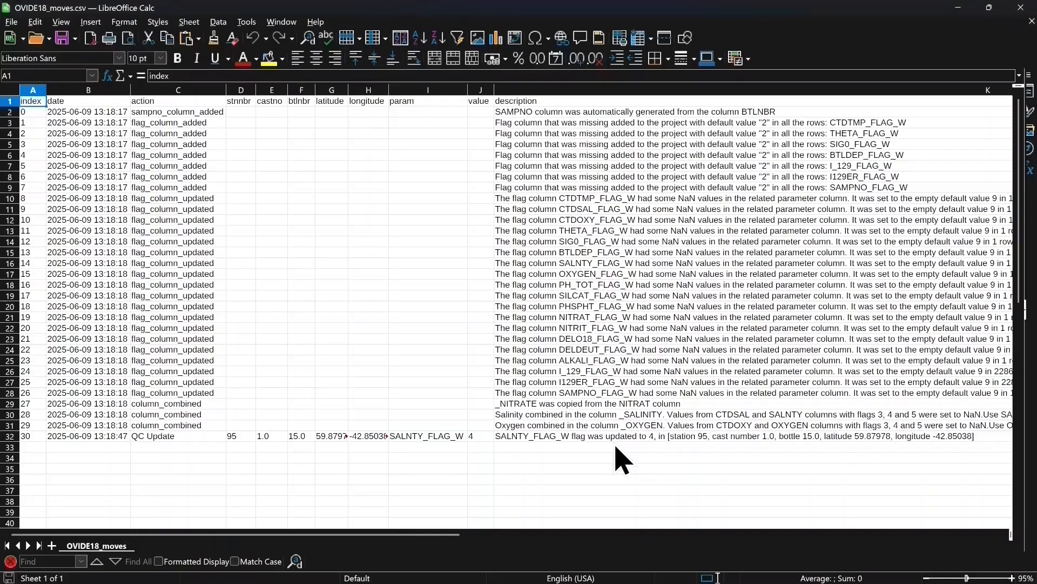
pyautogui.click(10, 436)
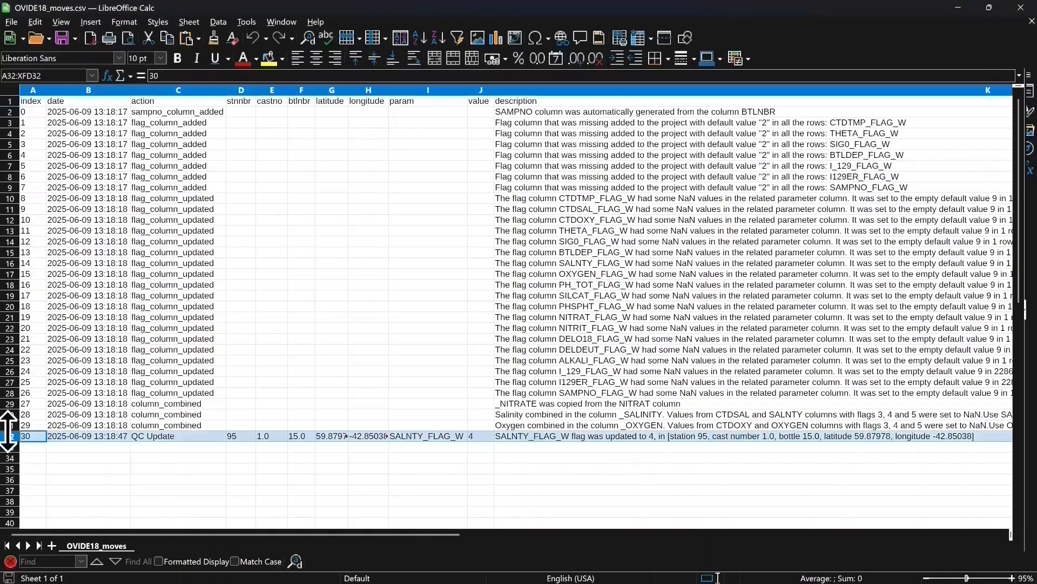